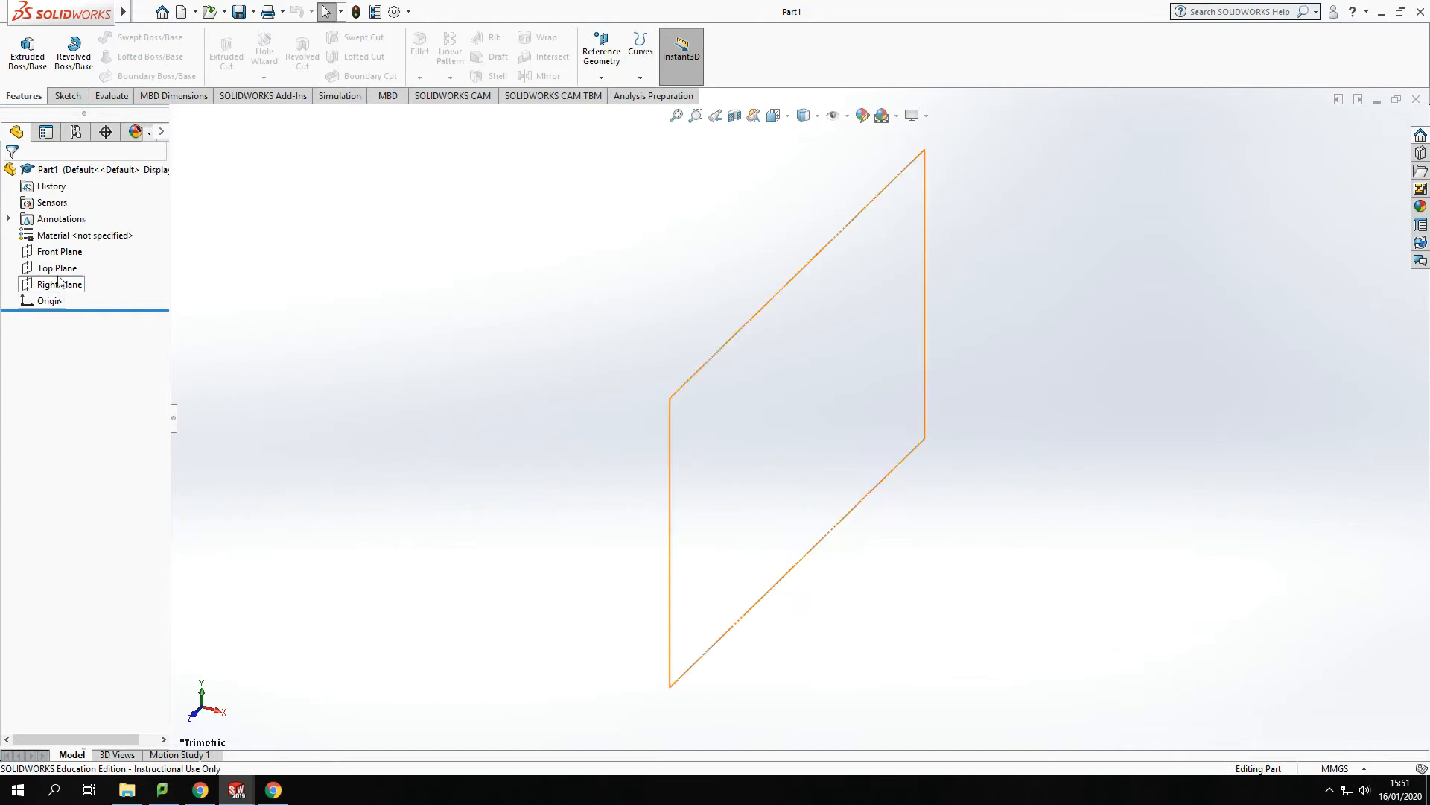
# Sketch a circle of about 64 mm radius on the Top Plane, centred on the origin
pyautogui.click(56, 267)
pyautogui.click(68, 95)
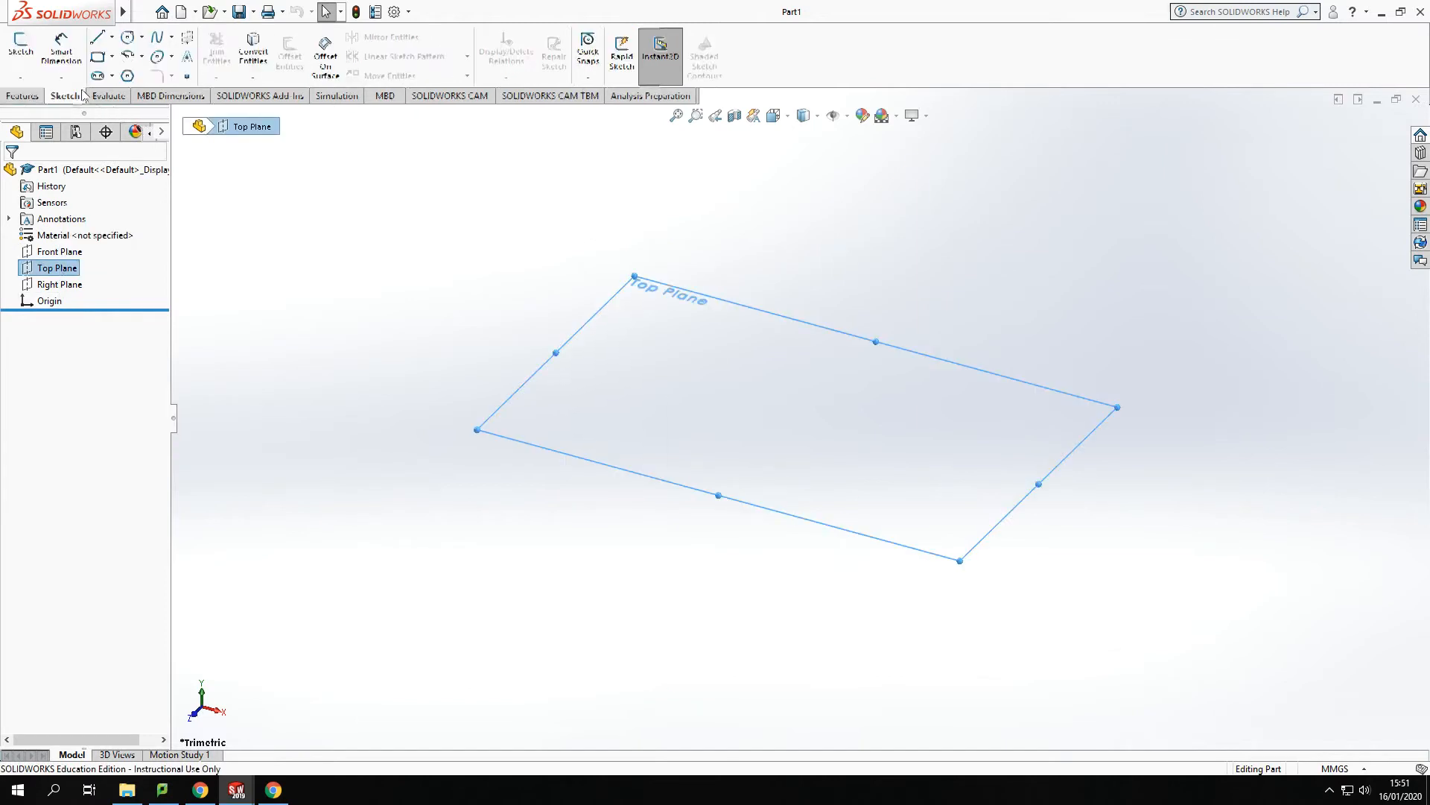
pyautogui.click(21, 51)
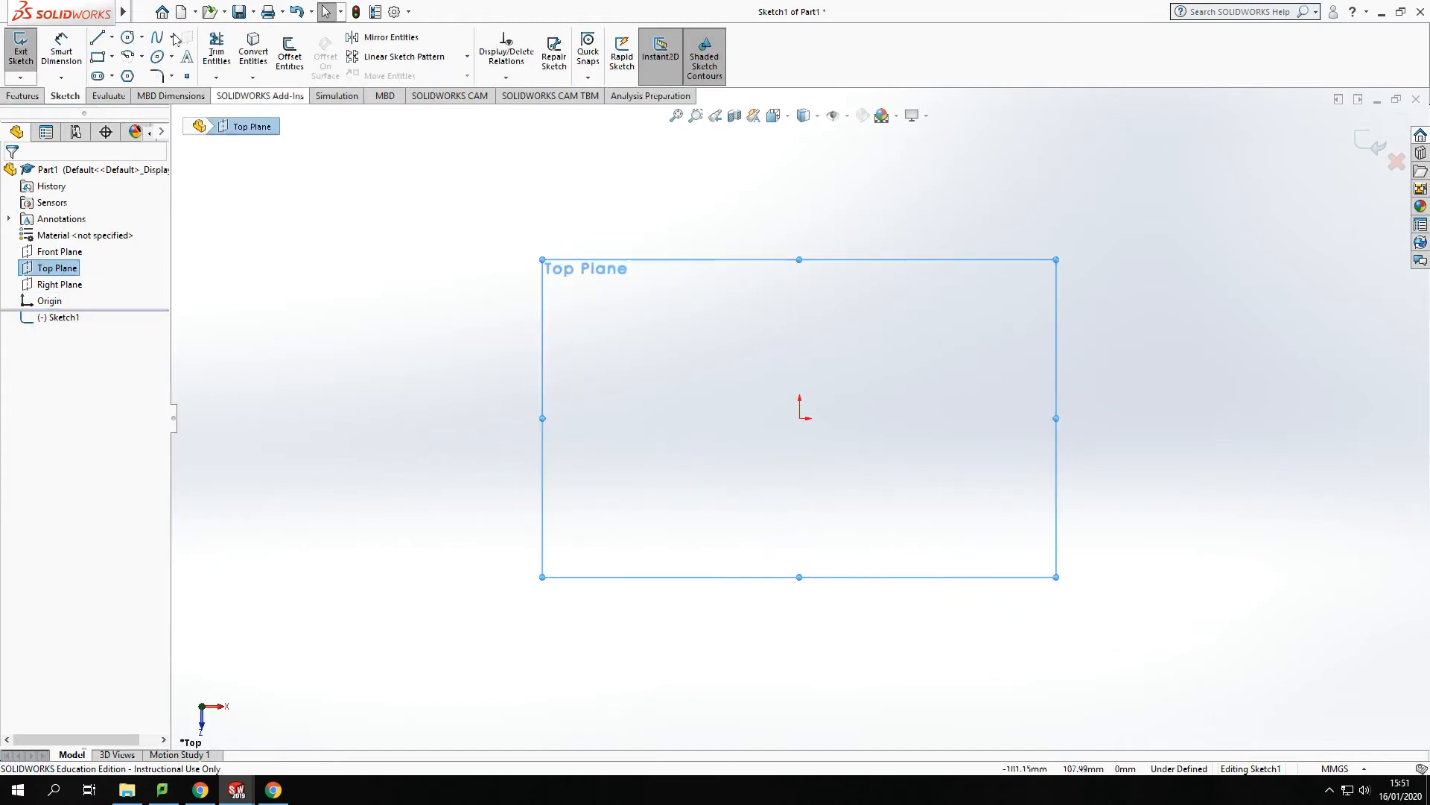
pyautogui.click(127, 39)
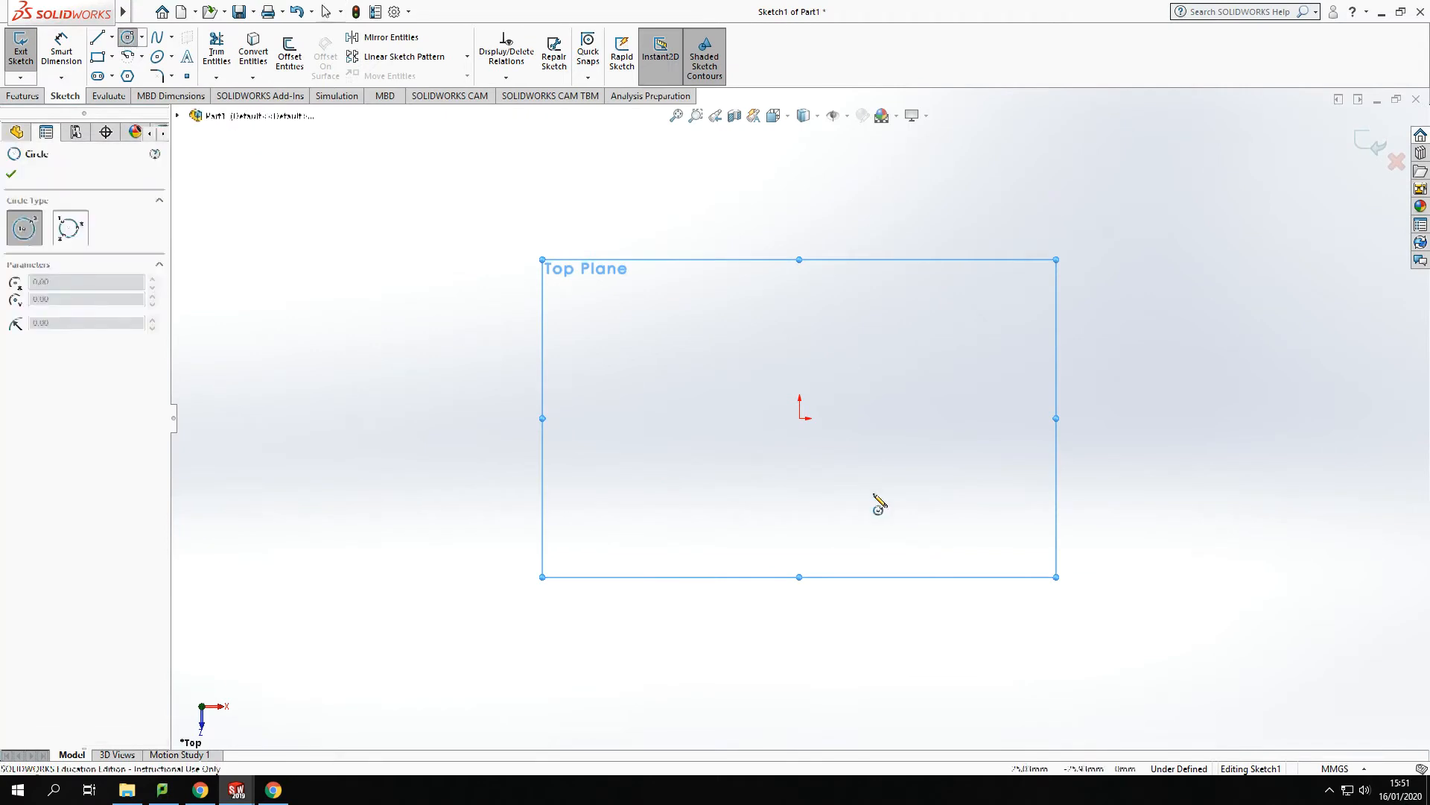
pyautogui.click(800, 417)
pyautogui.click(972, 370)
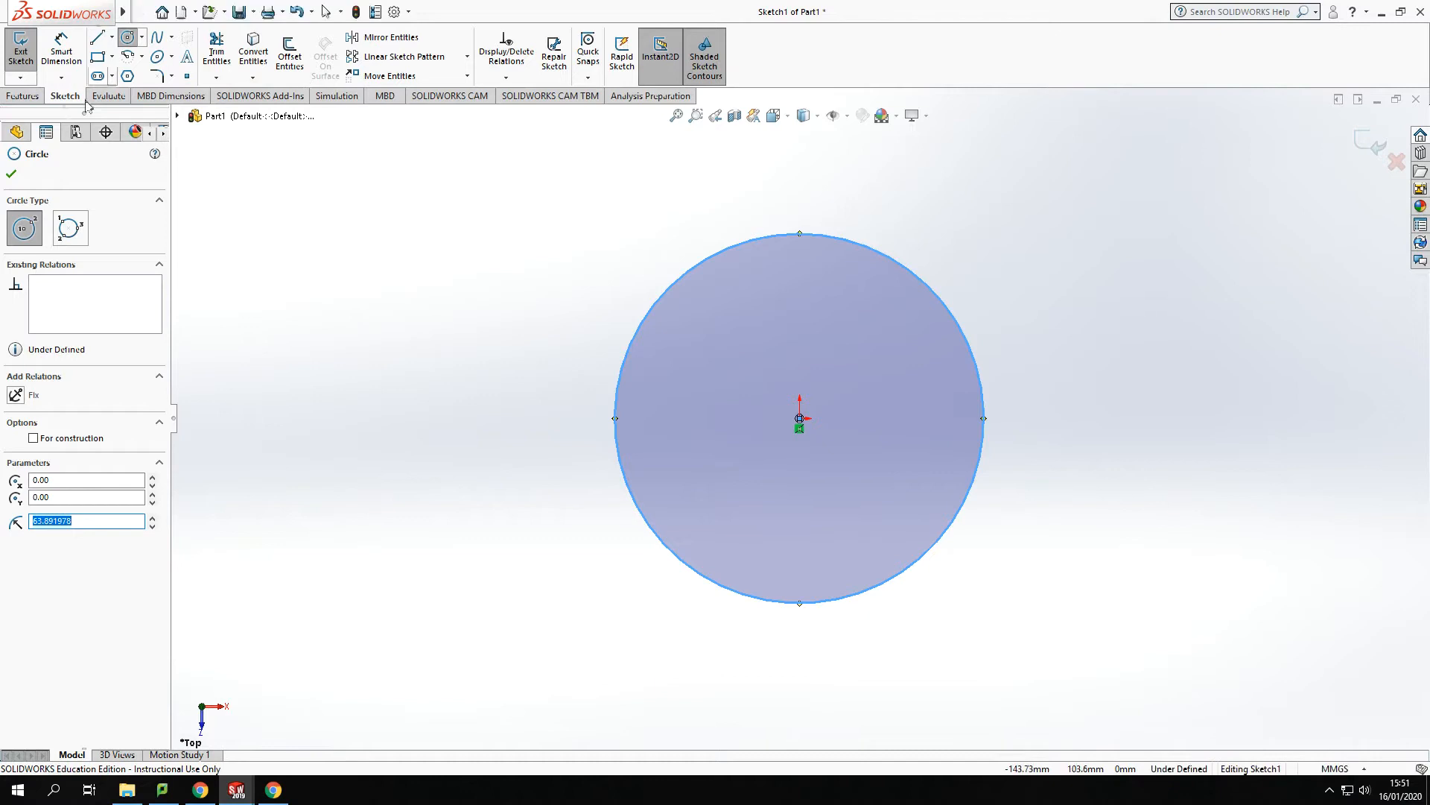
# Dimension the circle's diameter as 80 mm and close the sketch
pyautogui.click(63, 49)
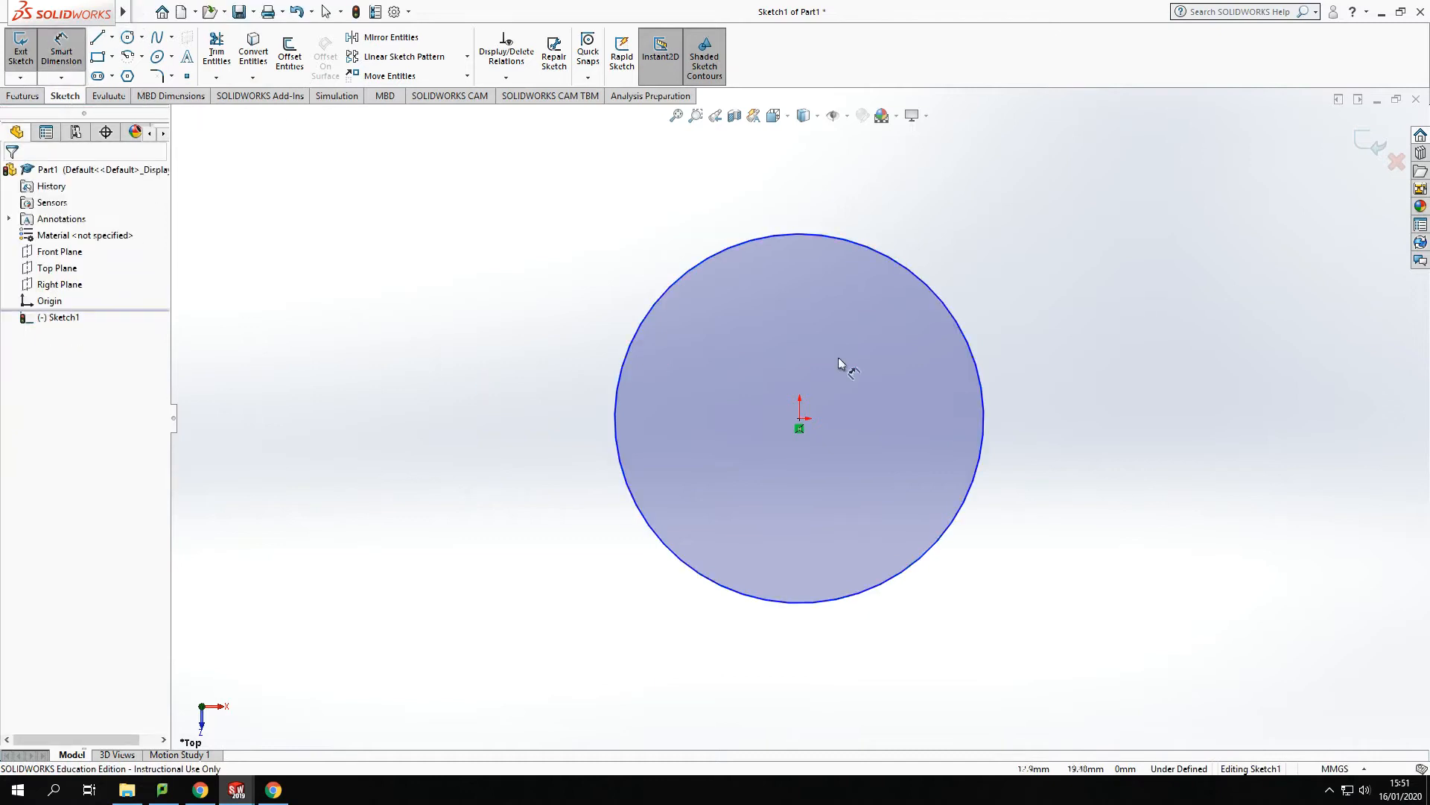
pyautogui.click(911, 272)
pyautogui.click(991, 247)
pyautogui.write('80')
pyautogui.press('Return')
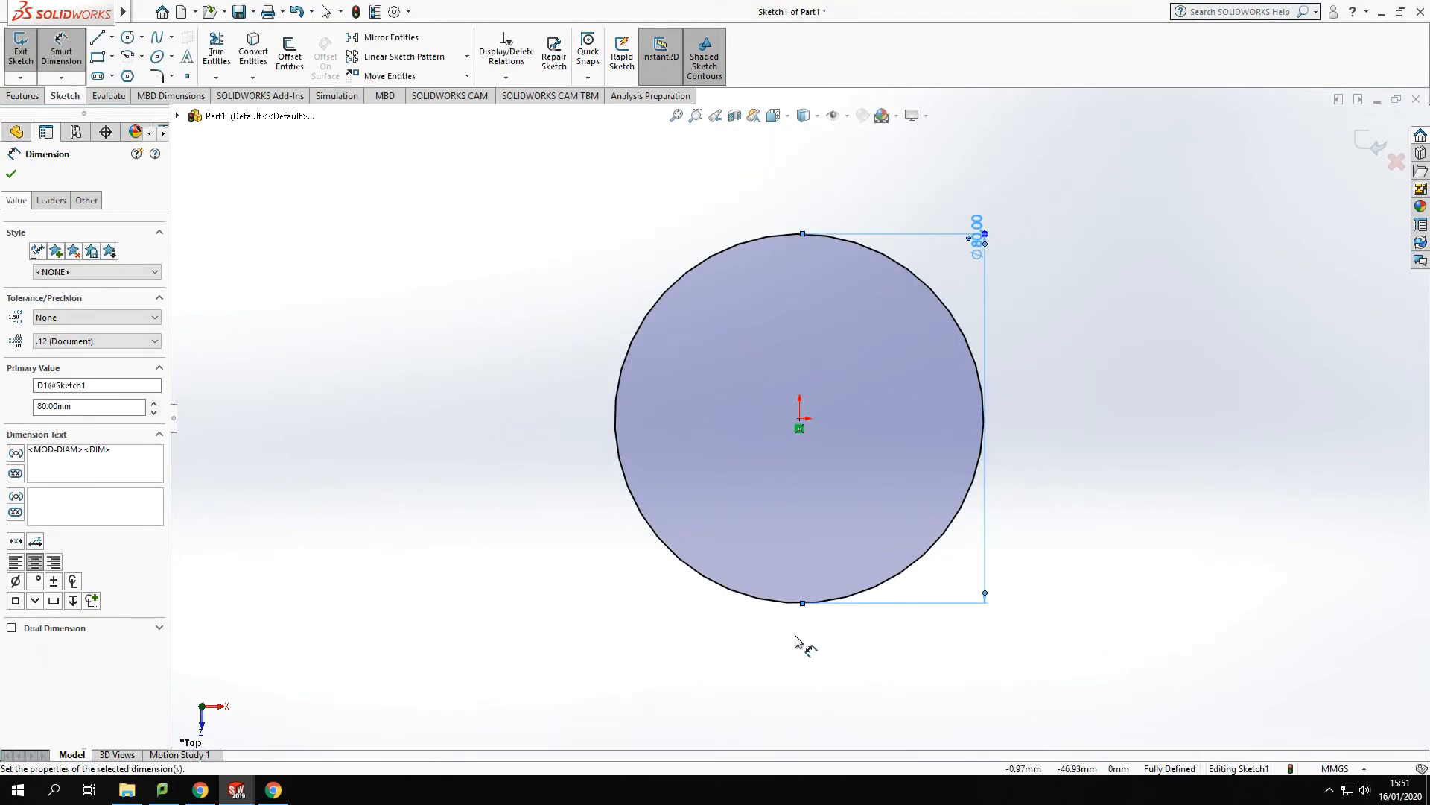
pyautogui.moveTo(722, 651); pyautogui.dragTo(716, 404, button='middle')
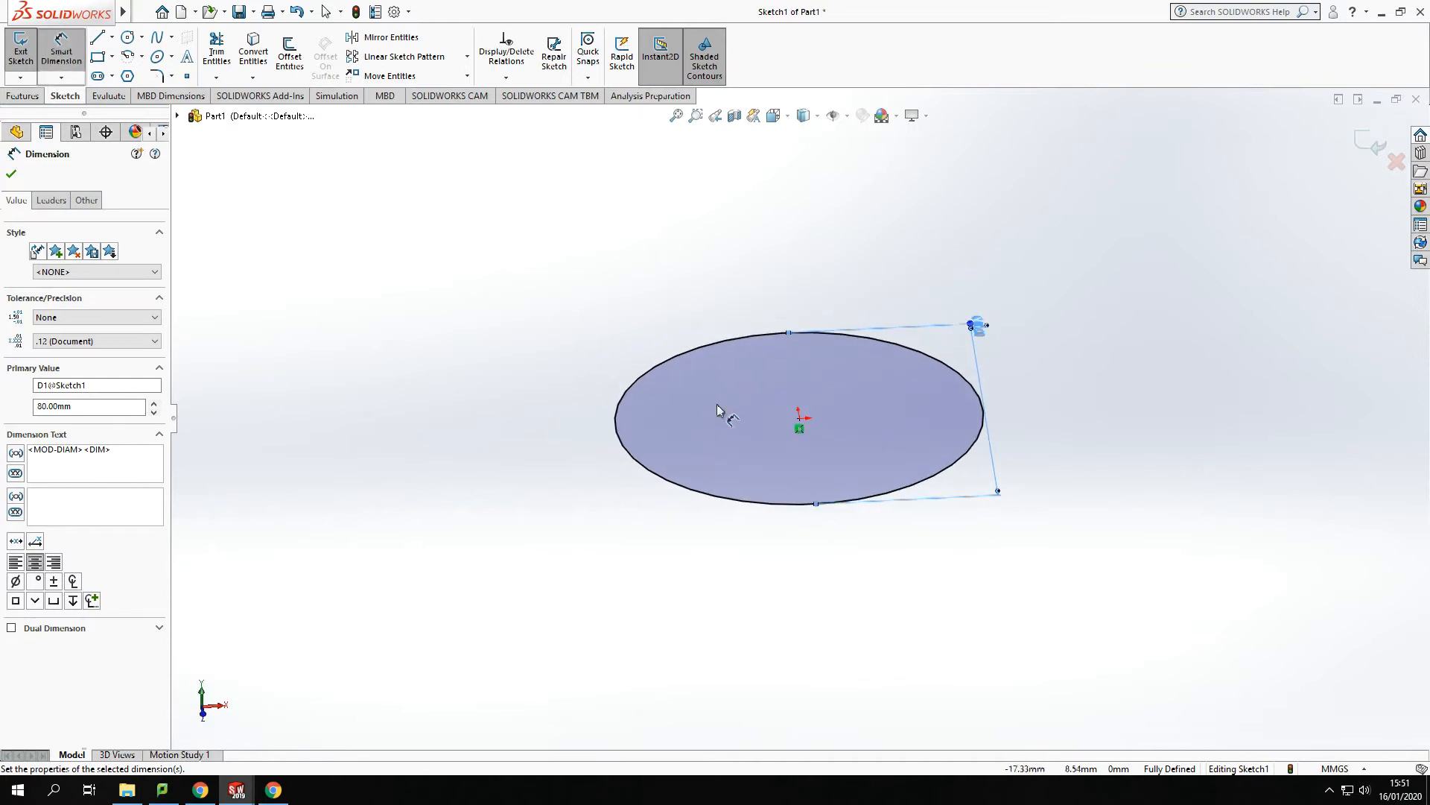
pyautogui.click(1368, 145)
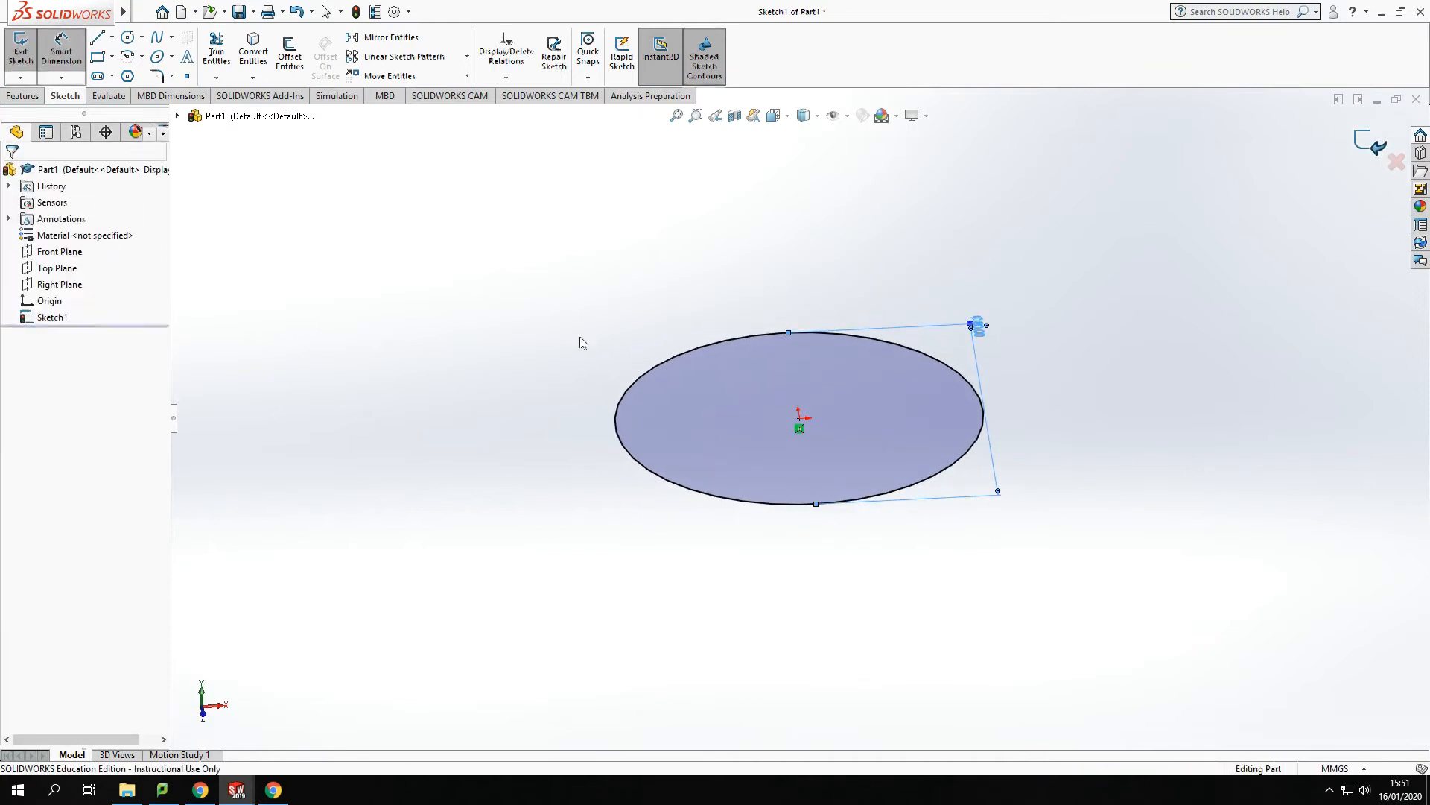
# Create a reference plane parallel to the Top Plane, offset 100 mm downwards with the offset direction flipped
pyautogui.click(67, 268)
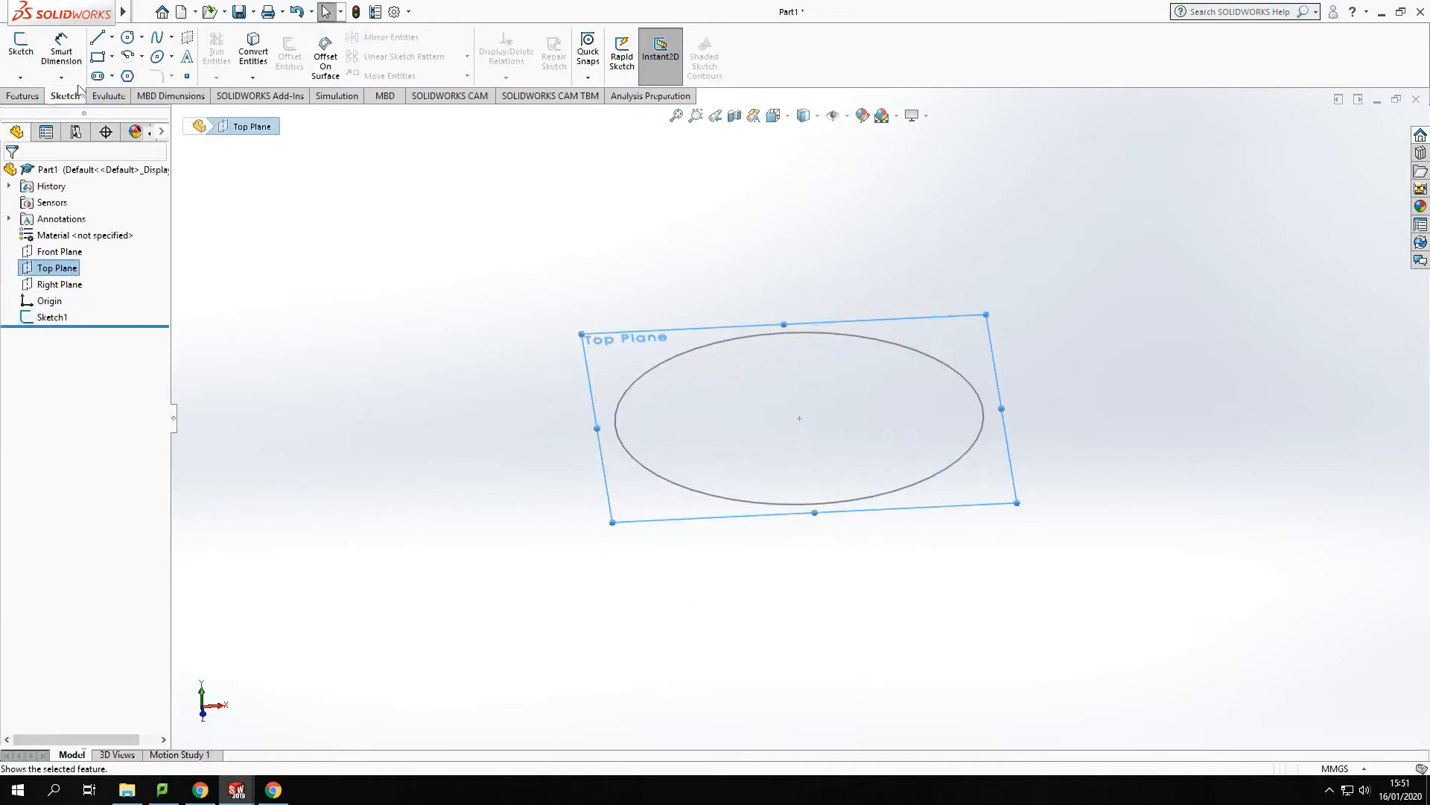
pyautogui.click(22, 96)
pyautogui.click(602, 53)
pyautogui.click(605, 99)
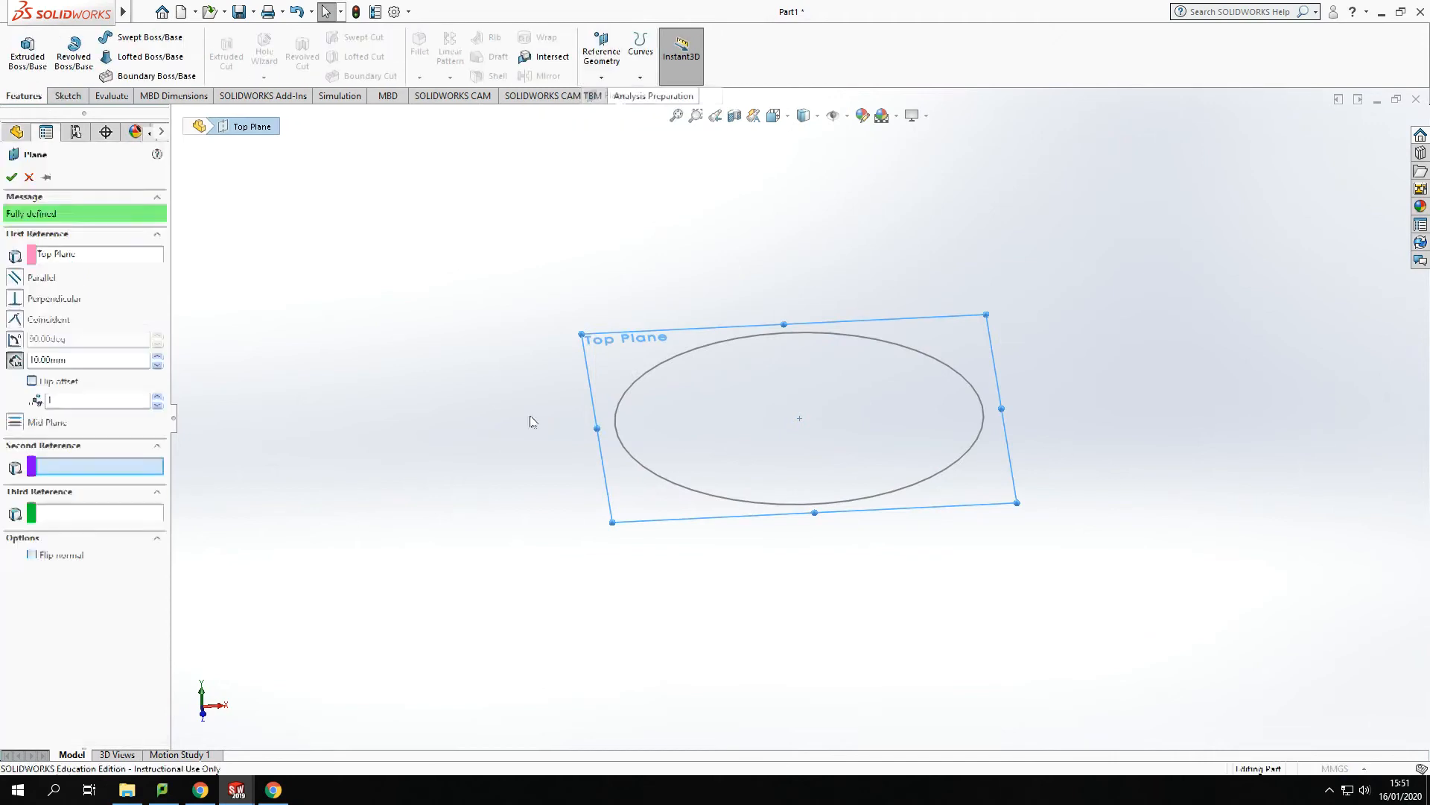
pyautogui.moveTo(466, 526); pyautogui.dragTo(452, 470, button='middle')
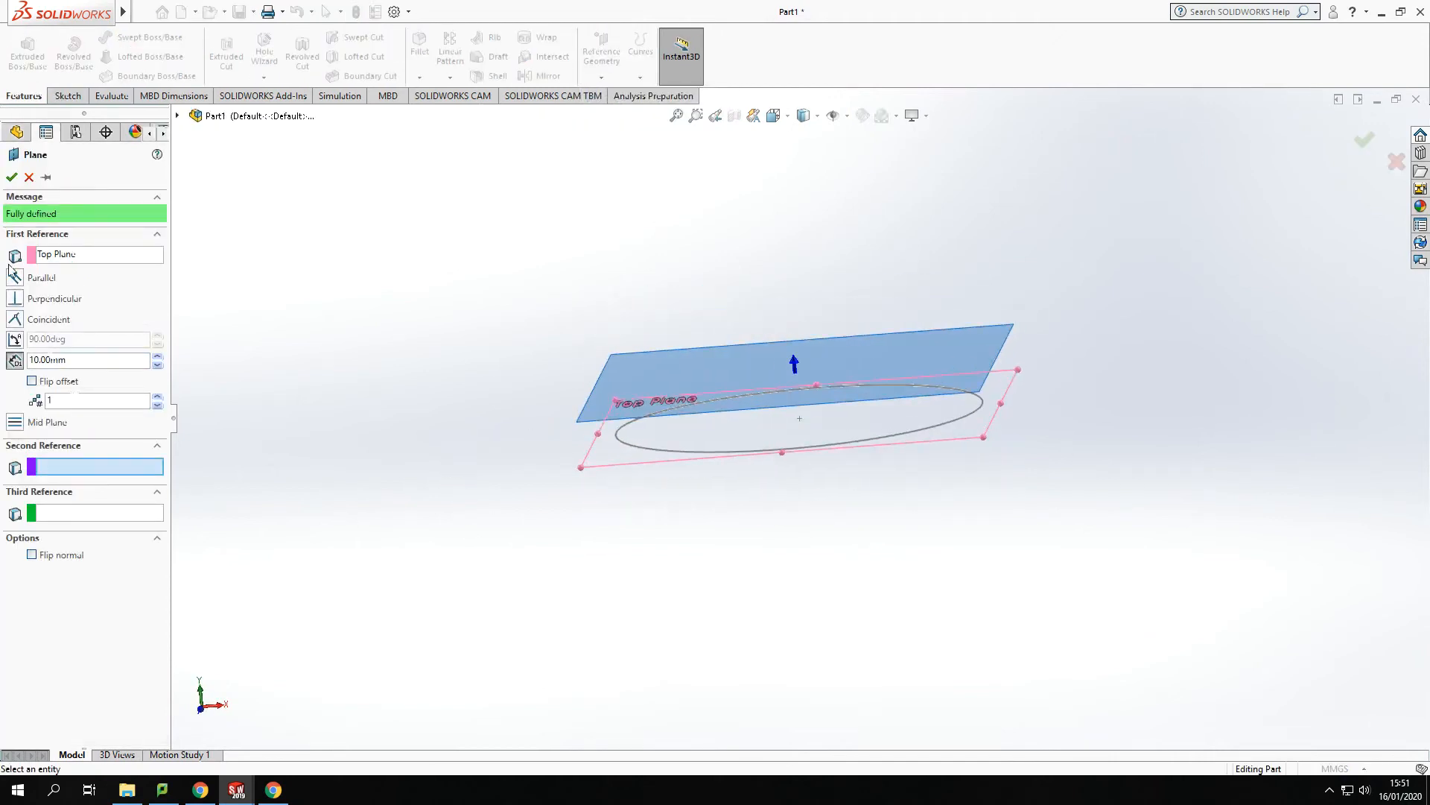
pyautogui.click(33, 381)
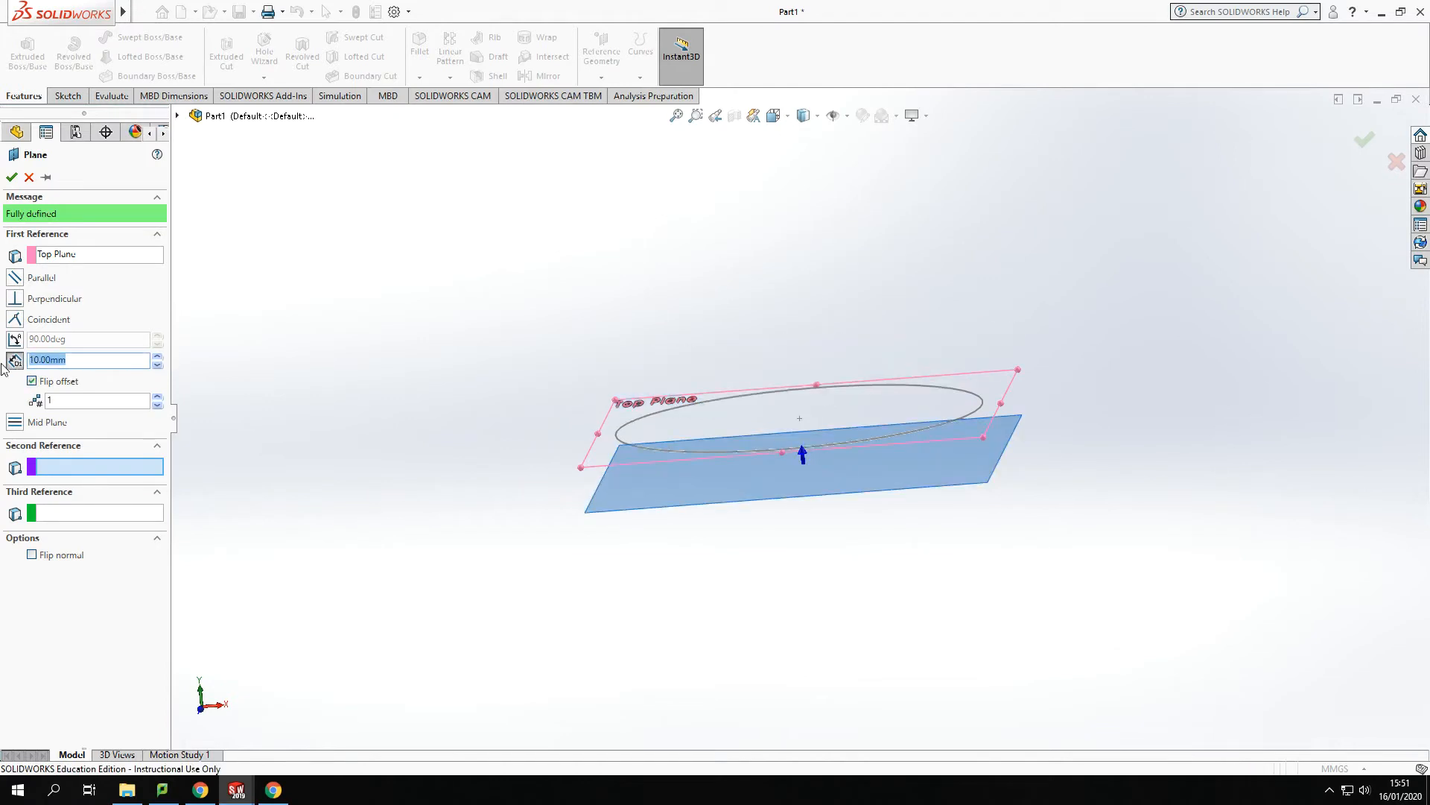
pyautogui.write('100')
pyautogui.press('Return')
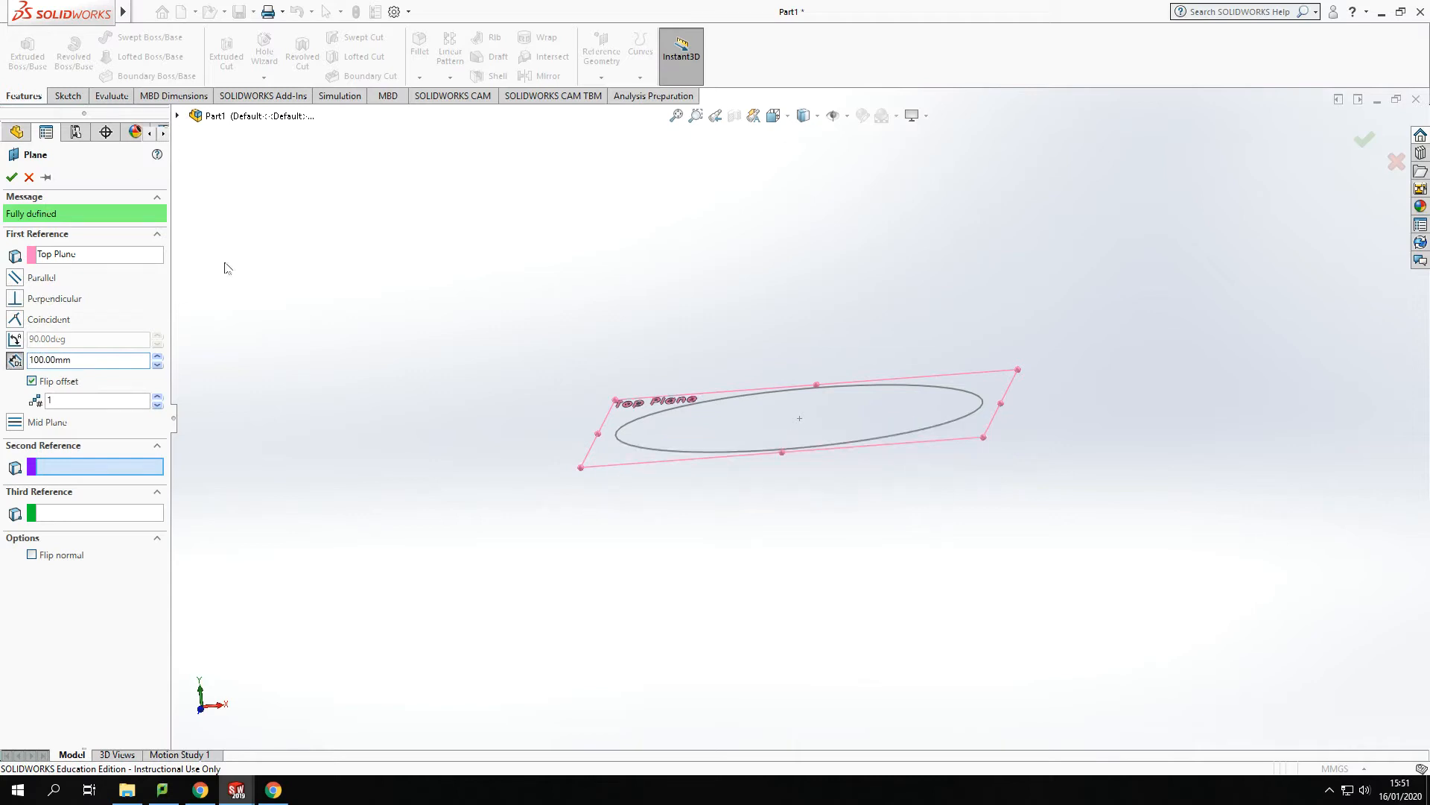
pyautogui.scroll(4, 972, 602)
pyautogui.moveTo(943, 467)
pyautogui.mouseDown(button='middle')
pyautogui.moveTo(974, 446)
pyautogui.moveTo(962, 486)
pyautogui.mouseUp(button='middle')
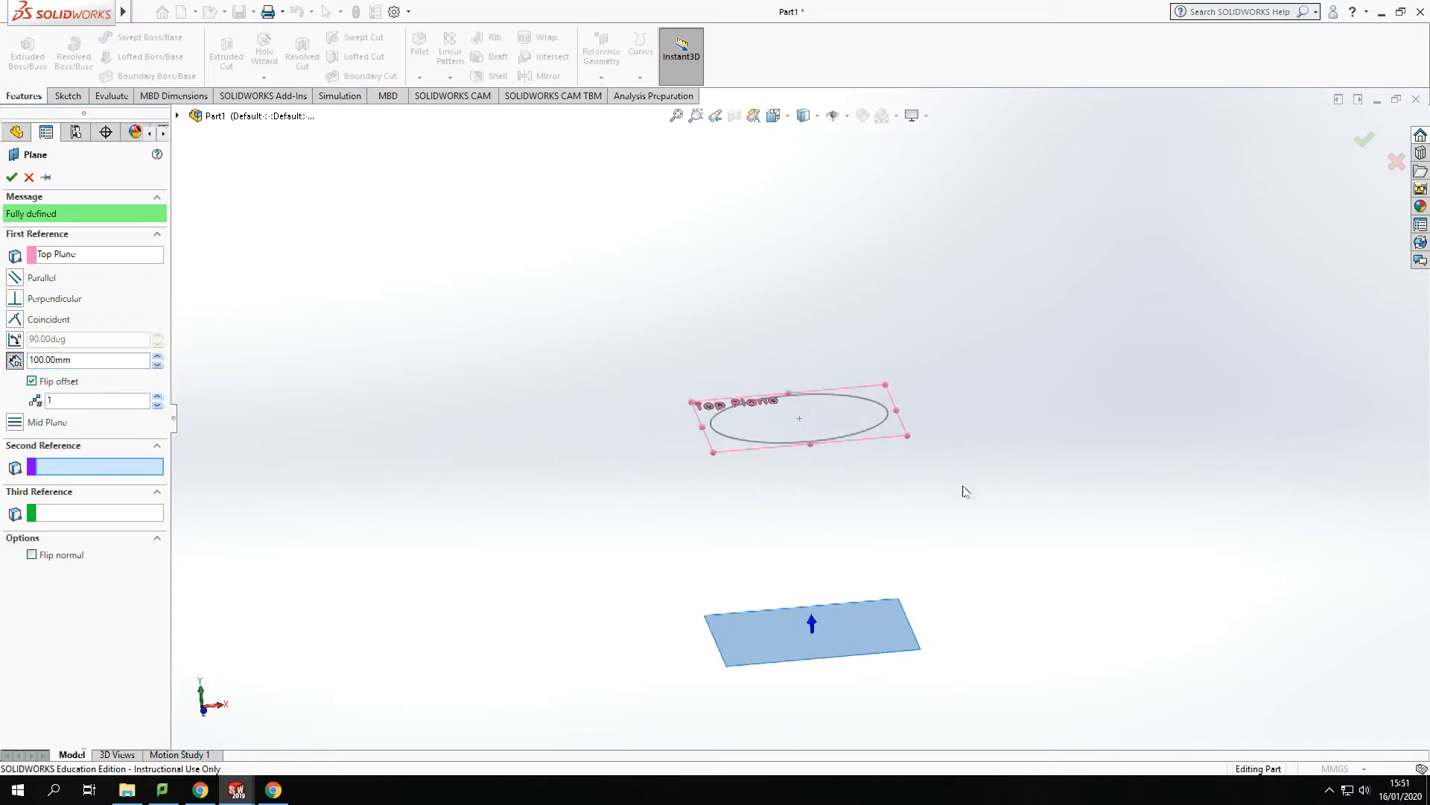
pyautogui.click(11, 177)
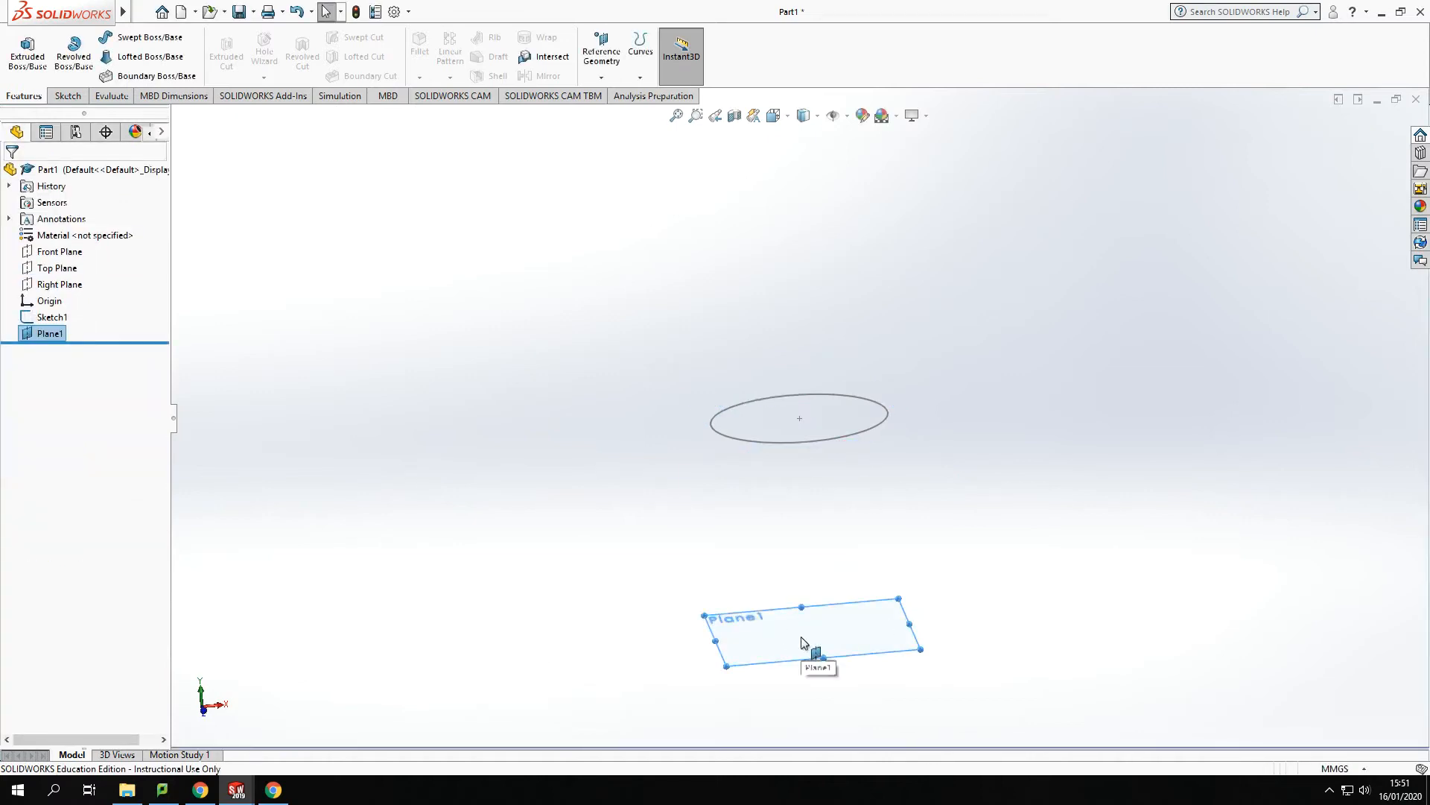
# Sketch a circle of about 20 mm radius on the new lower plane, centred on the origin
pyautogui.click(67, 95)
pyautogui.click(21, 51)
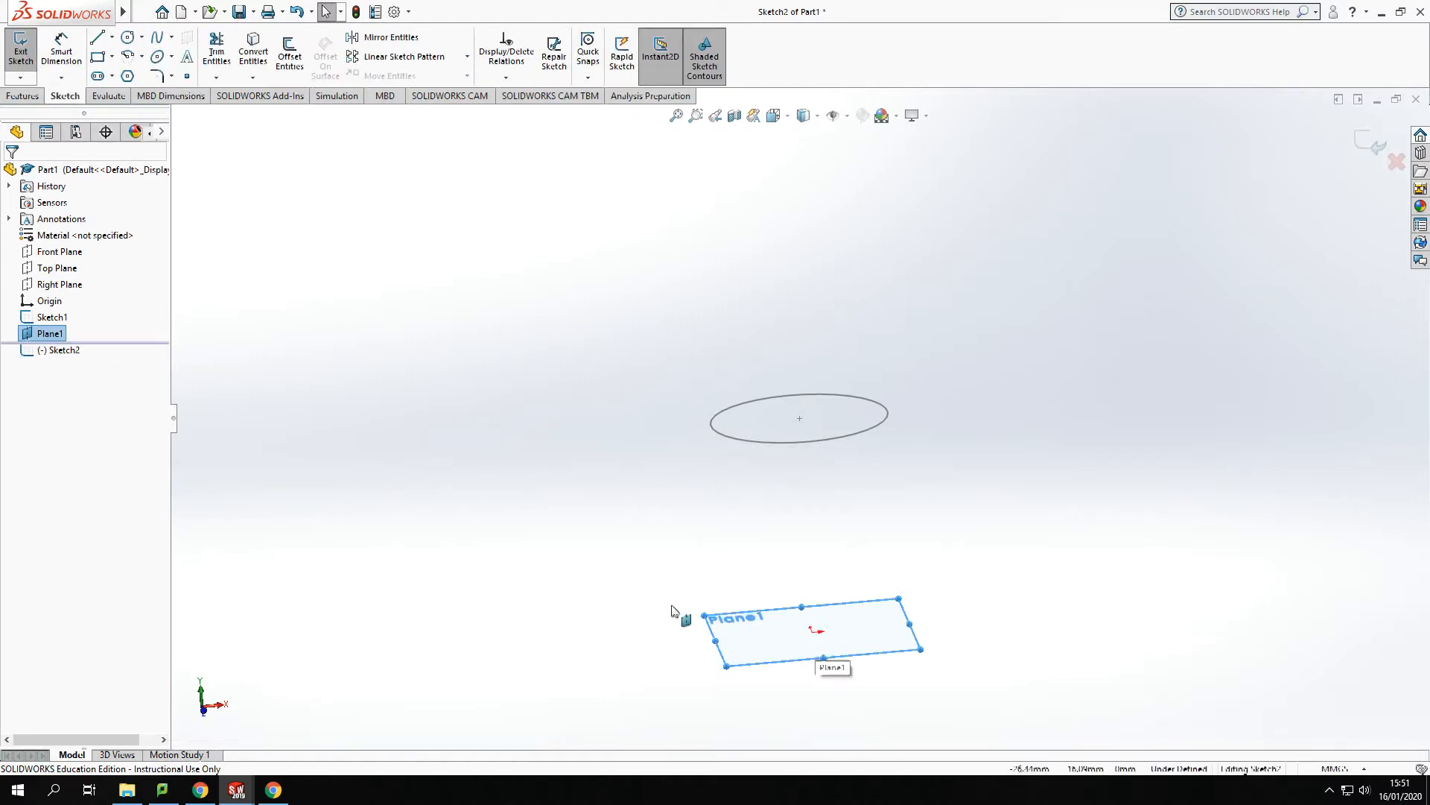
pyautogui.click(128, 36)
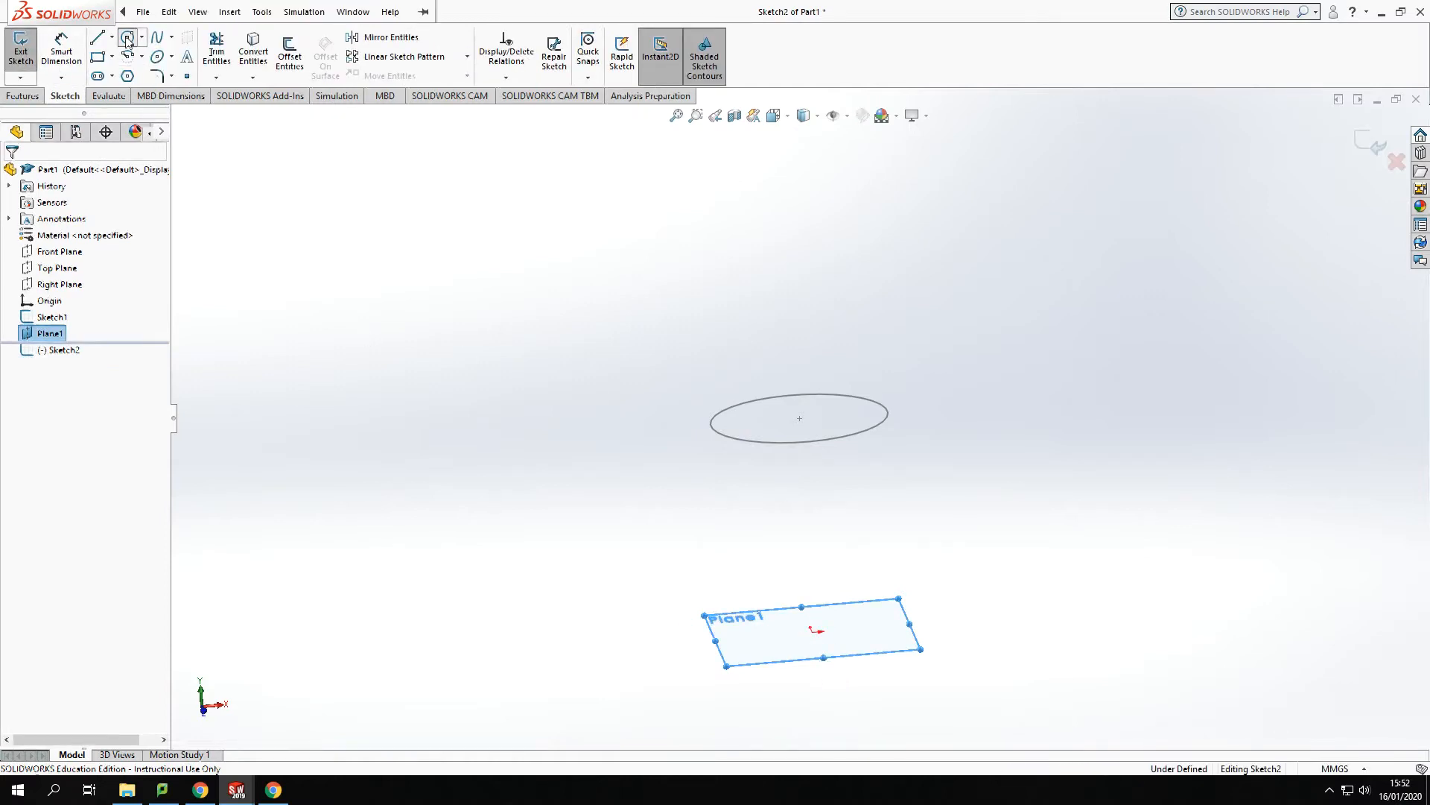
pyautogui.click(812, 631)
pyautogui.click(857, 628)
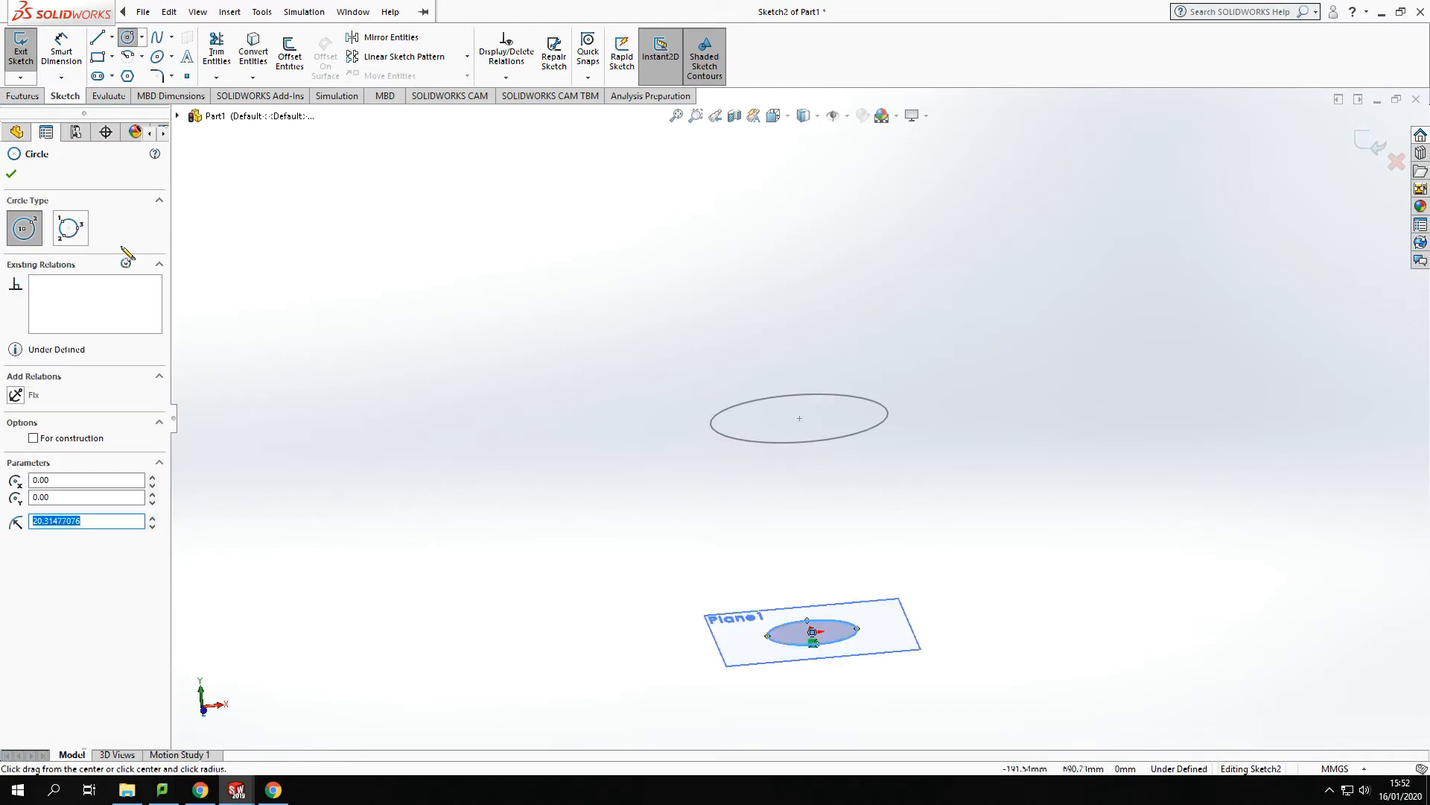
# Dimension the lower circle's diameter as 50 mm and close the sketch
pyautogui.click(59, 57)
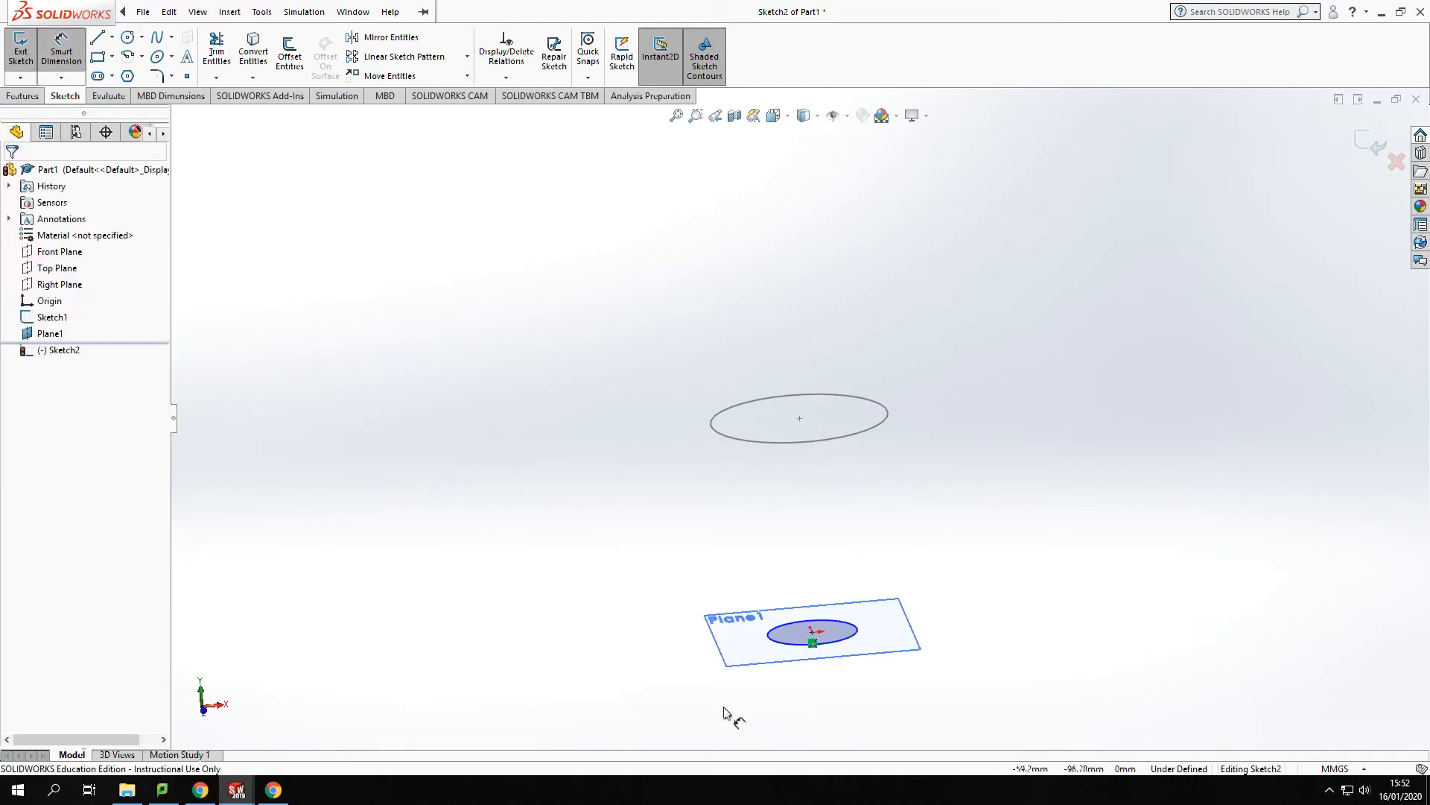
pyautogui.click(854, 642)
pyautogui.click(996, 587)
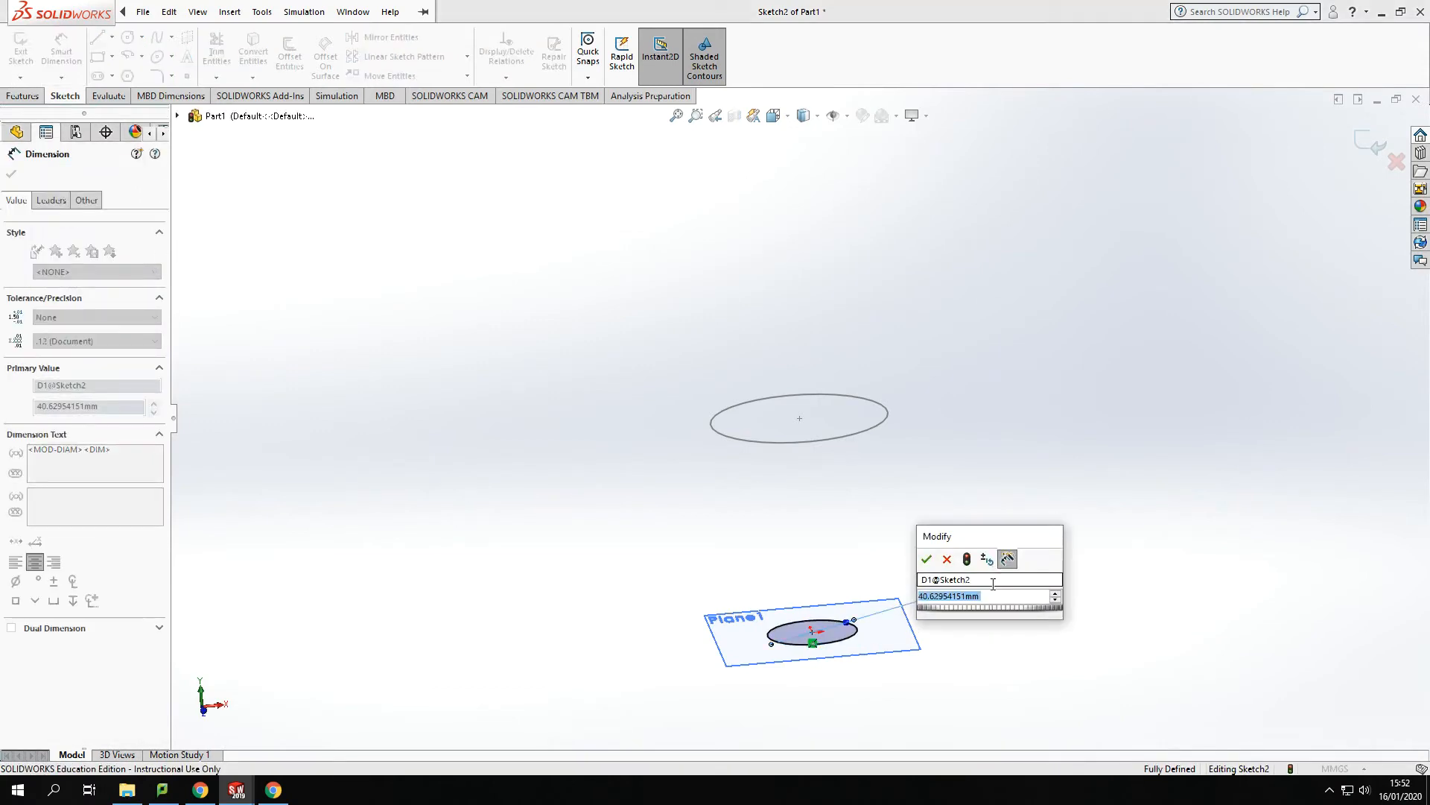
pyautogui.write('50')
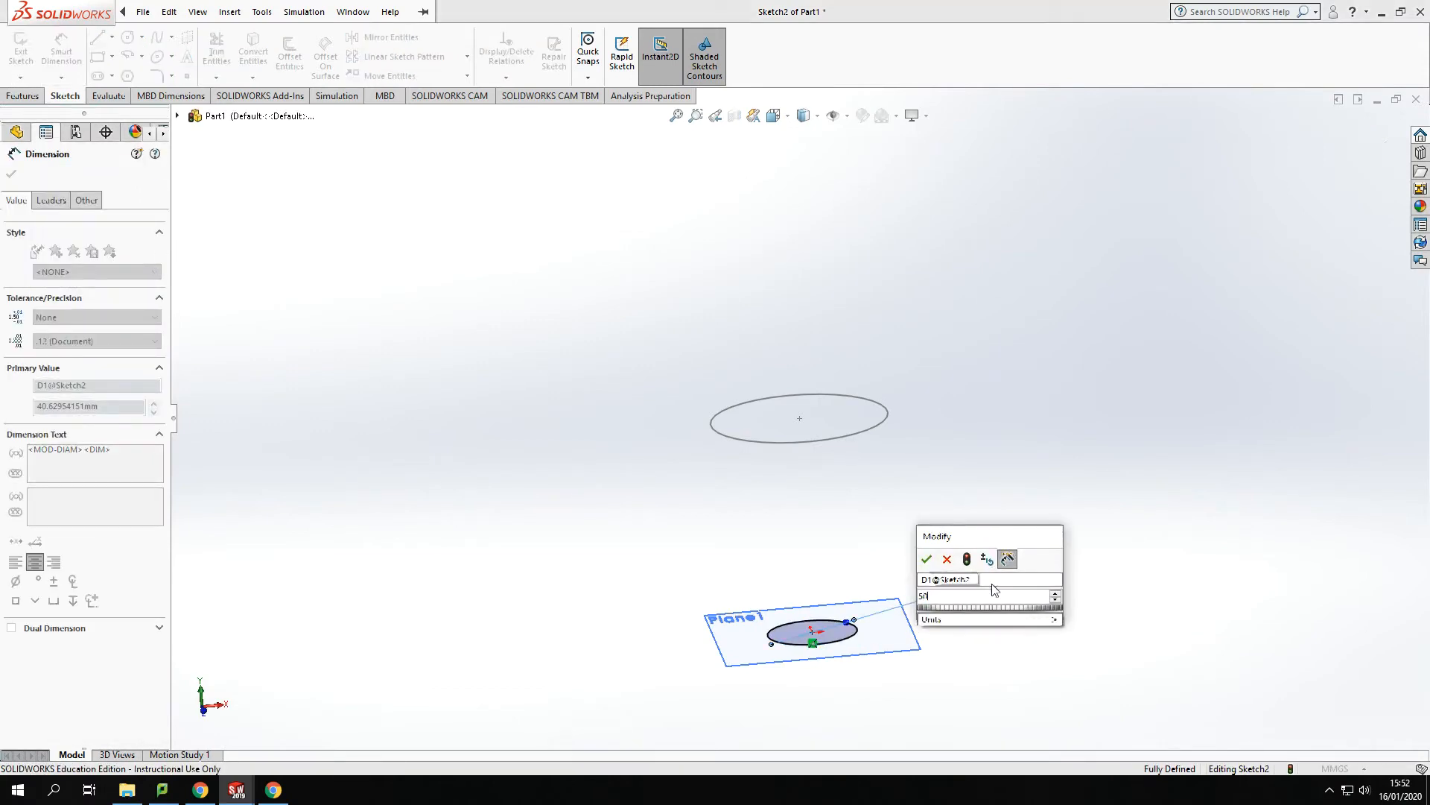
pyautogui.press('Return')
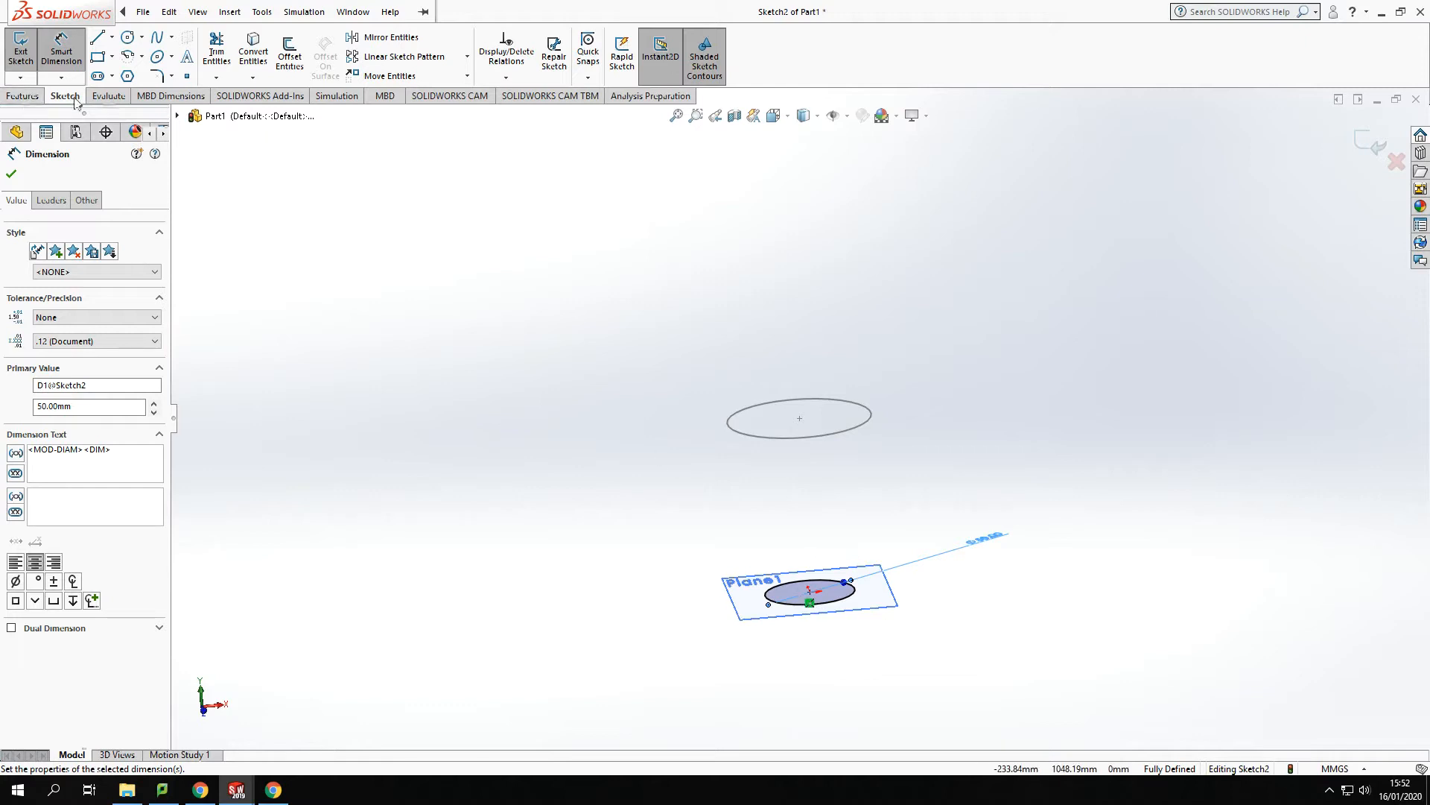
pyautogui.click(23, 95)
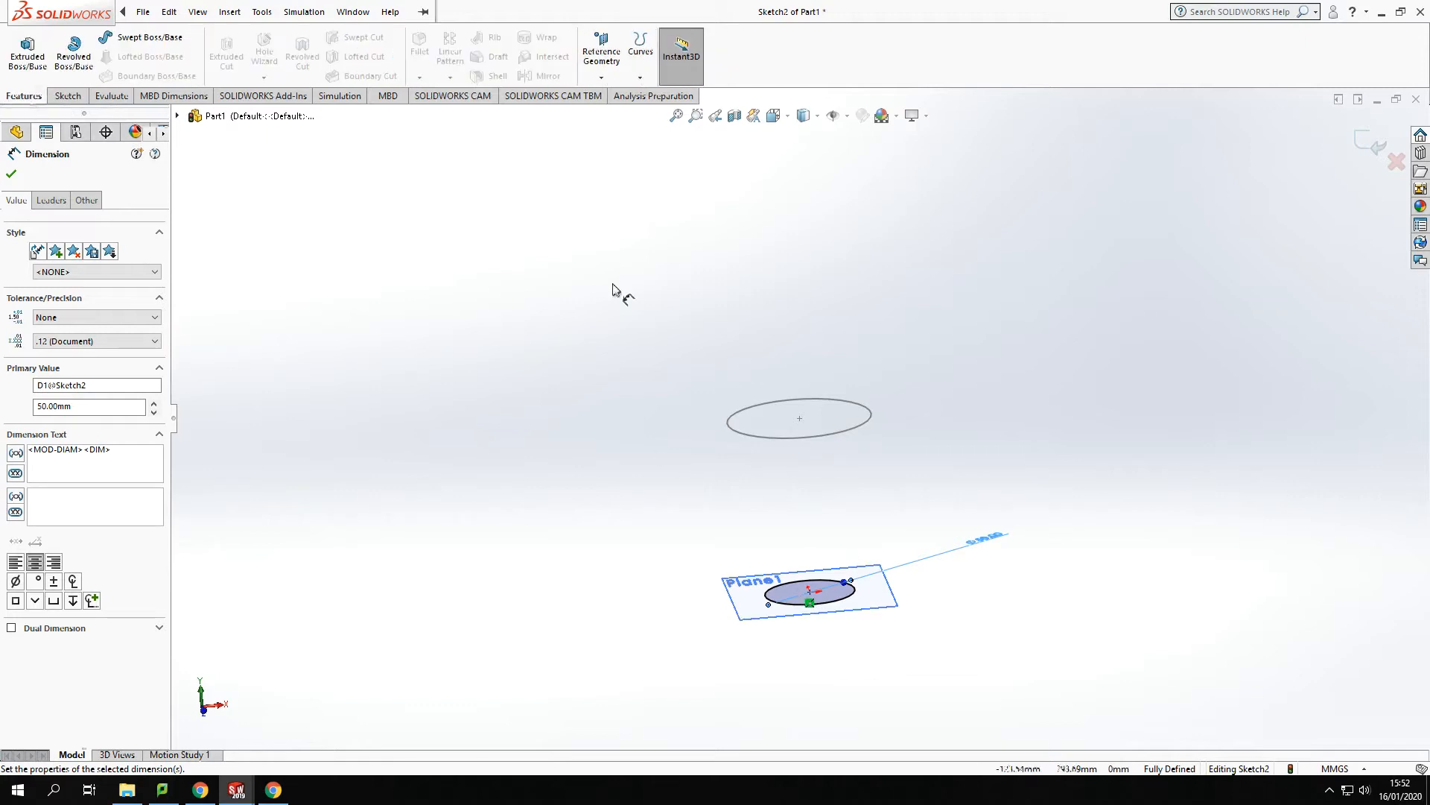
pyautogui.click(1368, 142)
# Start a Lofted Boss/Base from the lower circle to the upper circle and move the upper connector point to reduce the twist
pyautogui.click(149, 56)
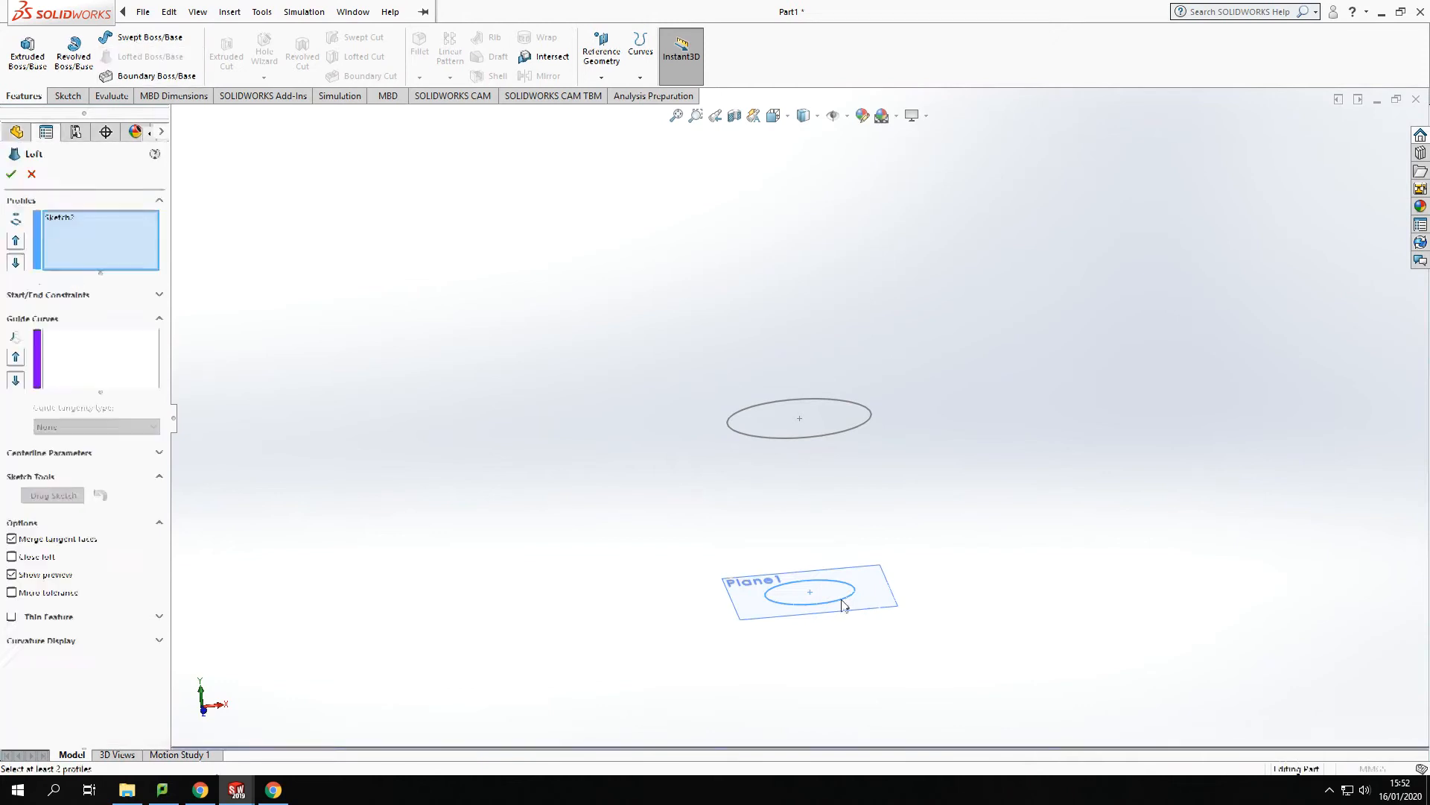
pyautogui.click(843, 431)
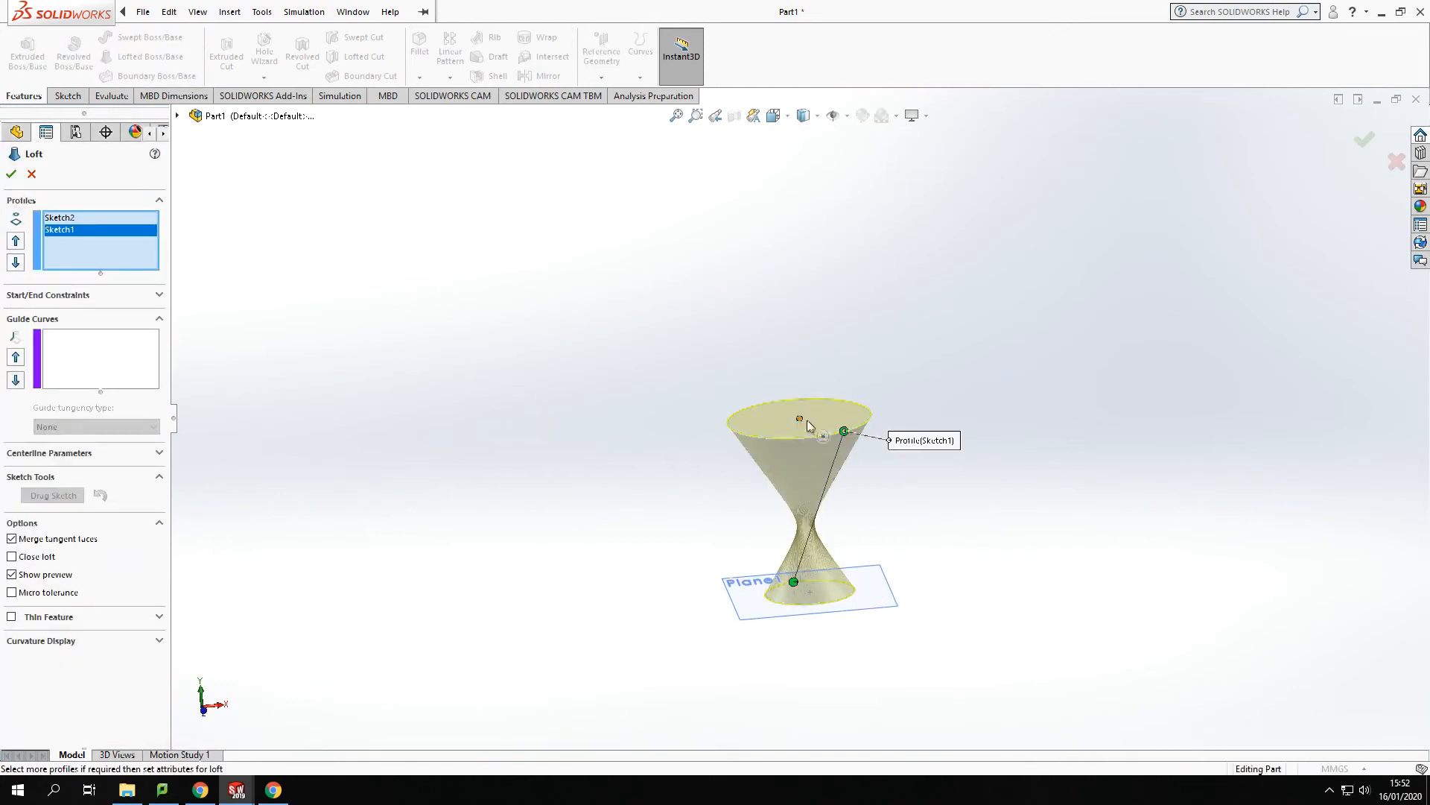
pyautogui.moveTo(843, 431)
pyautogui.mouseDown()
pyautogui.moveTo(748, 435)
pyautogui.moveTo(735, 412)
pyautogui.mouseUp()
pyautogui.moveTo(930, 605); pyautogui.dragTo(1086, 654, button='middle')
pyautogui.moveTo(814, 434); pyautogui.dragTo(776, 419)
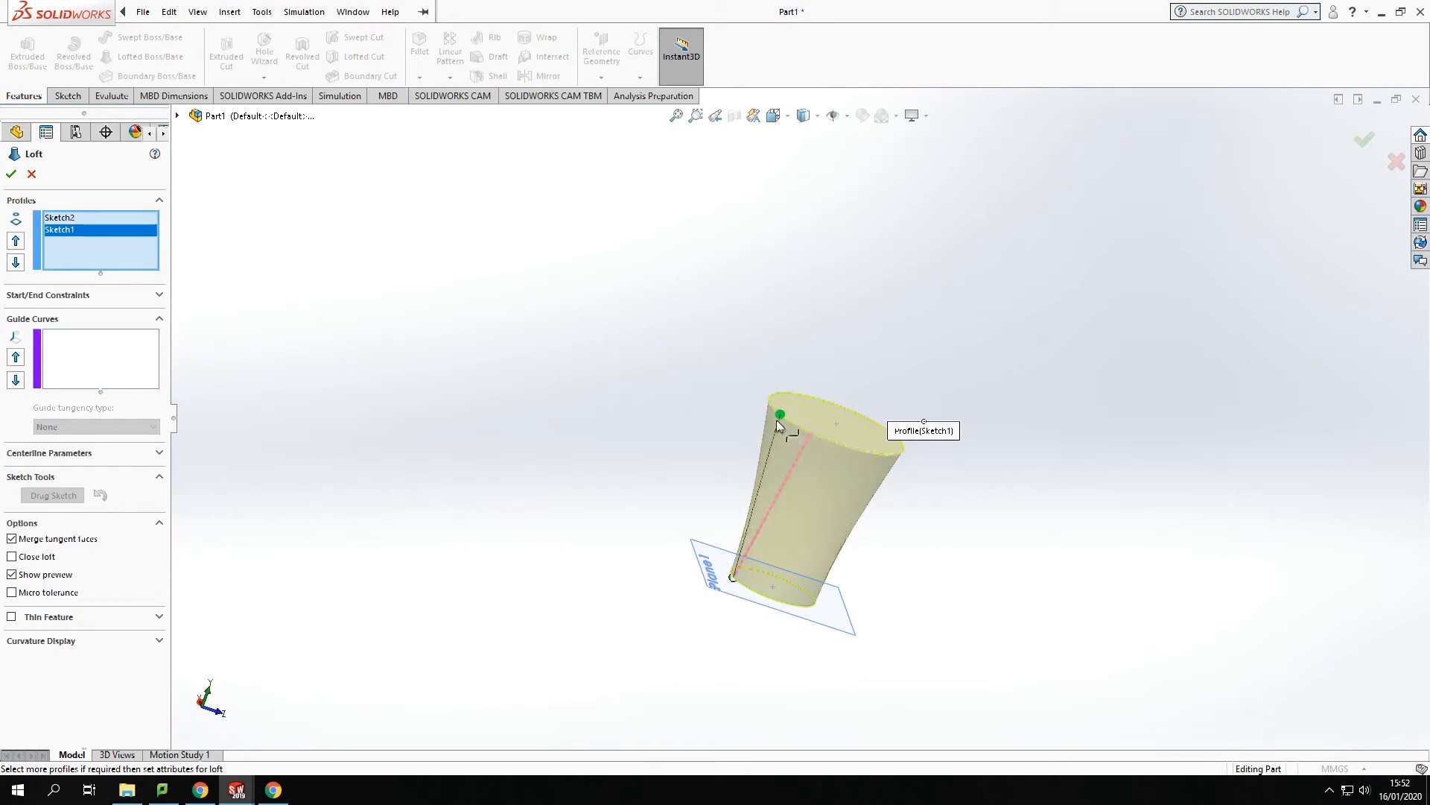
pyautogui.moveTo(1002, 559); pyautogui.dragTo(746, 436, button='middle')
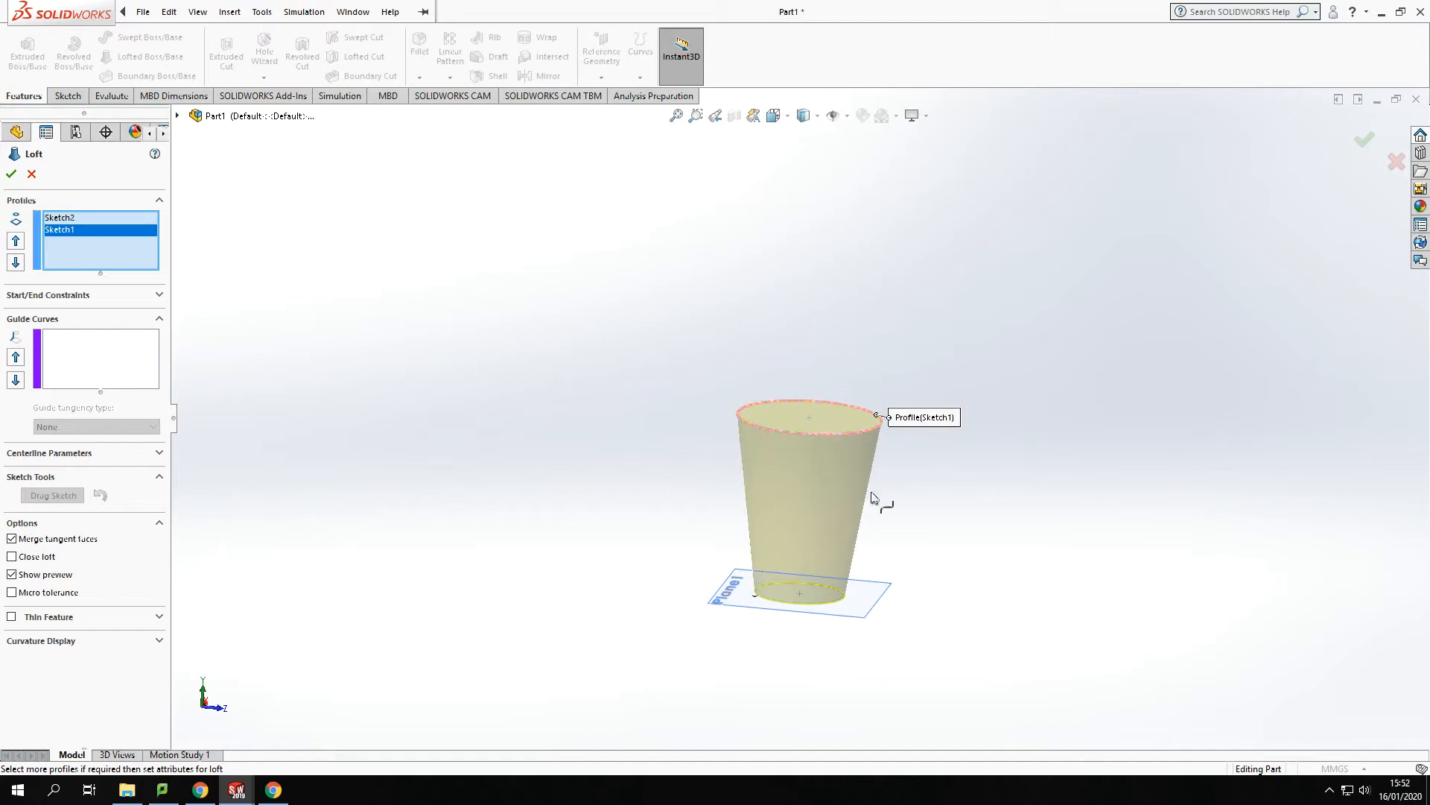
# Line up the loft's upper connector point with the lower one so the sides run straight, and accept the loft
pyautogui.moveTo(872, 493); pyautogui.dragTo(895, 478)
pyautogui.moveTo(874, 428); pyautogui.dragTo(722, 411)
pyautogui.moveTo(666, 443); pyautogui.dragTo(801, 430, button='middle')
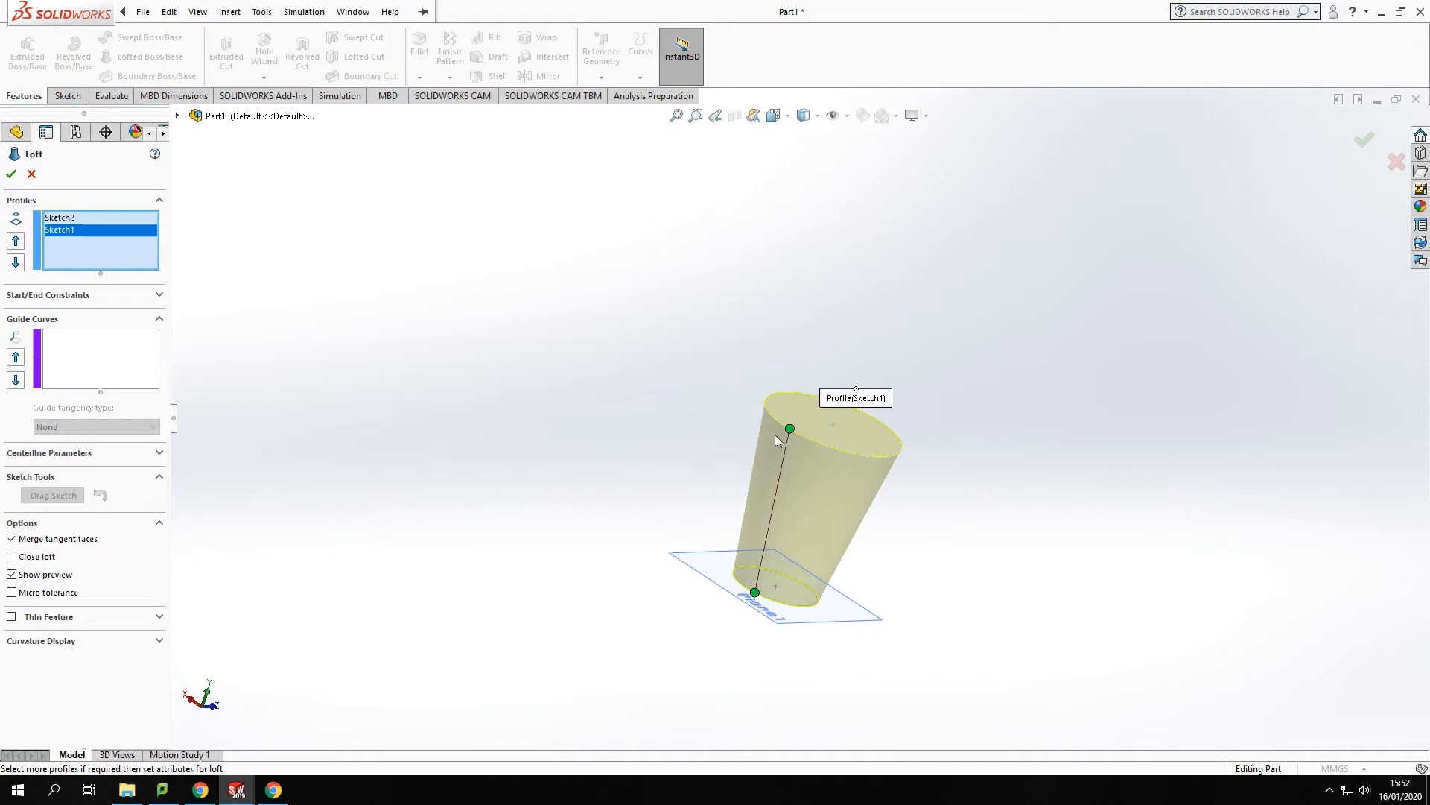
pyautogui.moveTo(791, 430); pyautogui.dragTo(795, 433)
pyautogui.moveTo(1021, 649); pyautogui.dragTo(961, 648, button='middle')
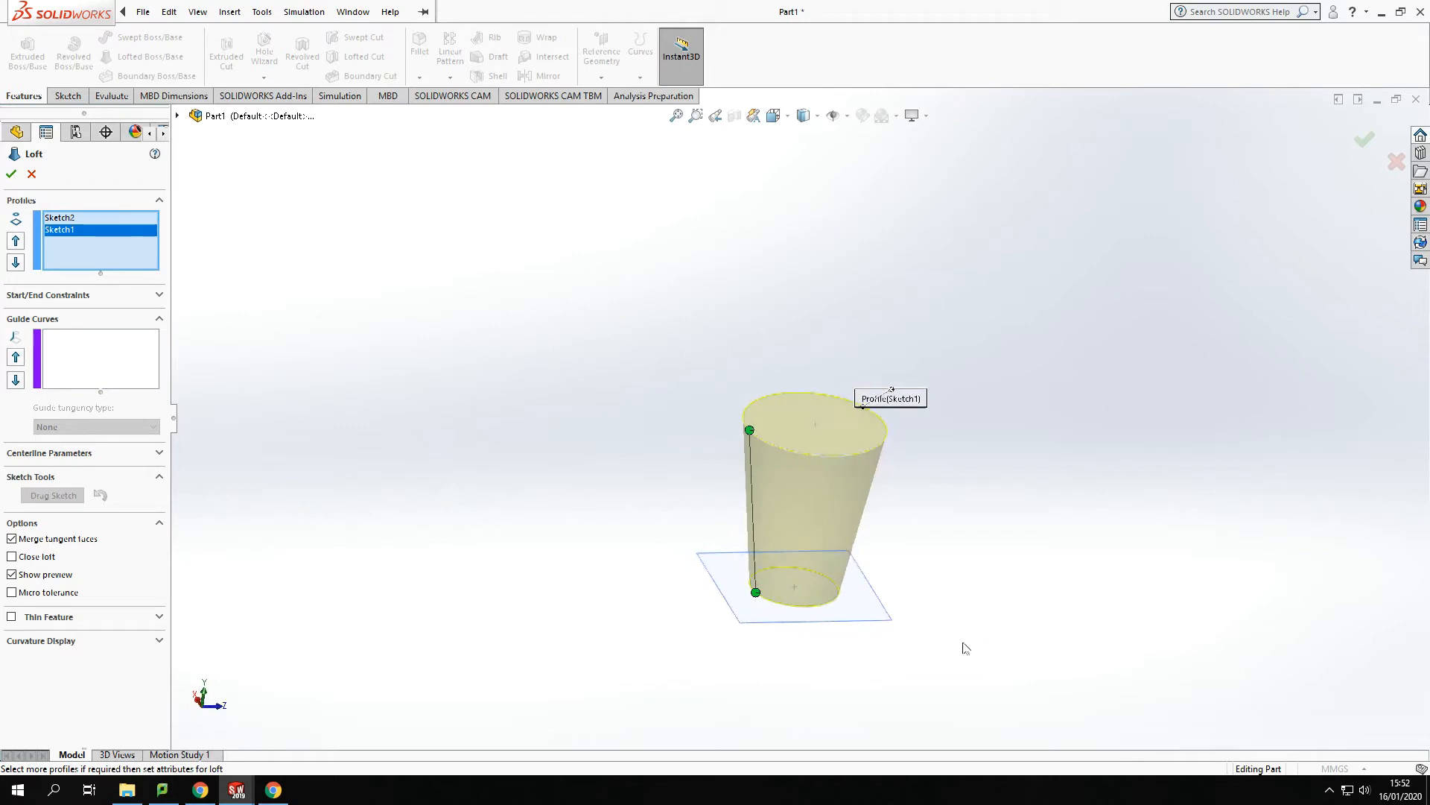
pyautogui.click(11, 174)
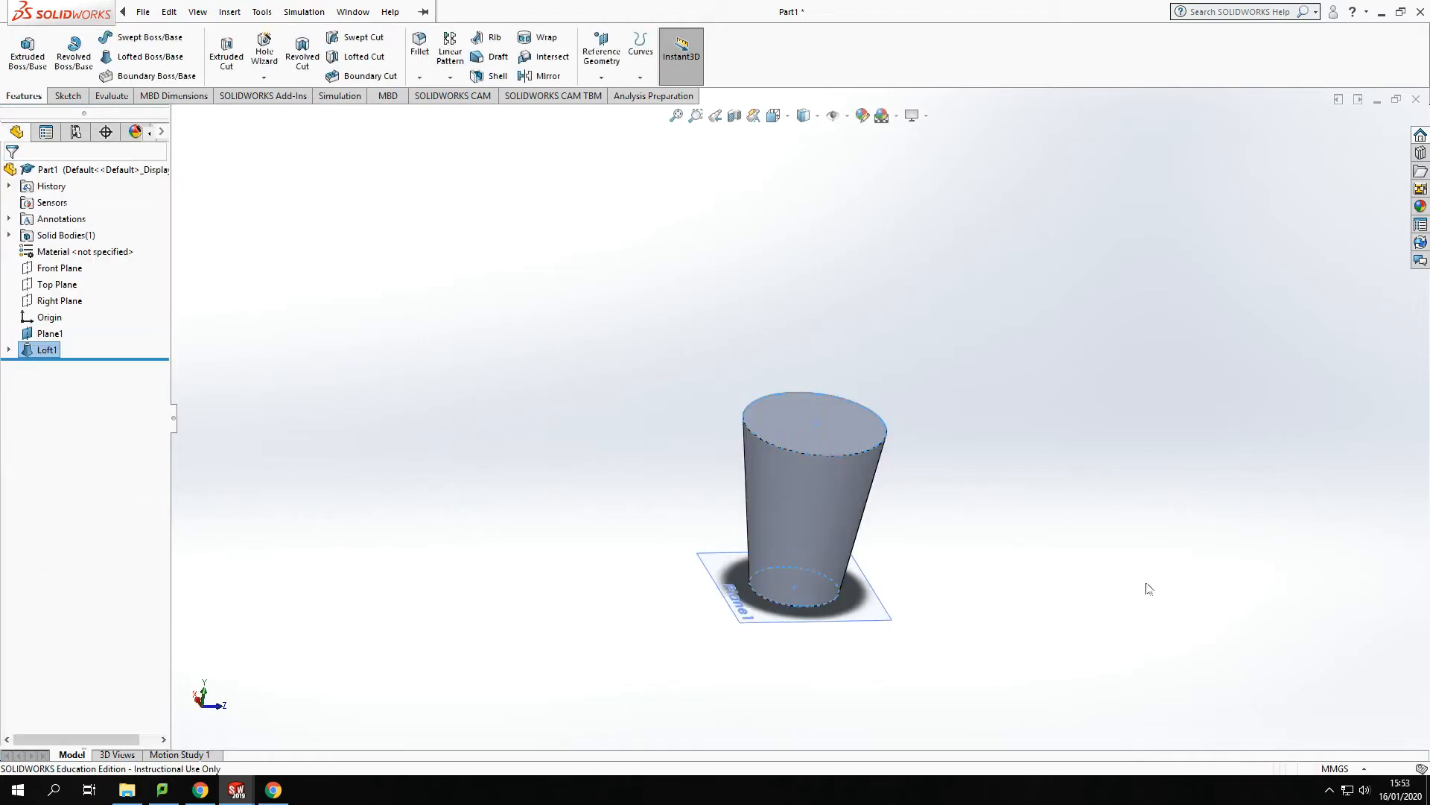
# Shell the tapered body with a 3 mm wall thickness, removing the larger upper face
pyautogui.moveTo(1133, 485); pyautogui.dragTo(1038, 590, button='middle')
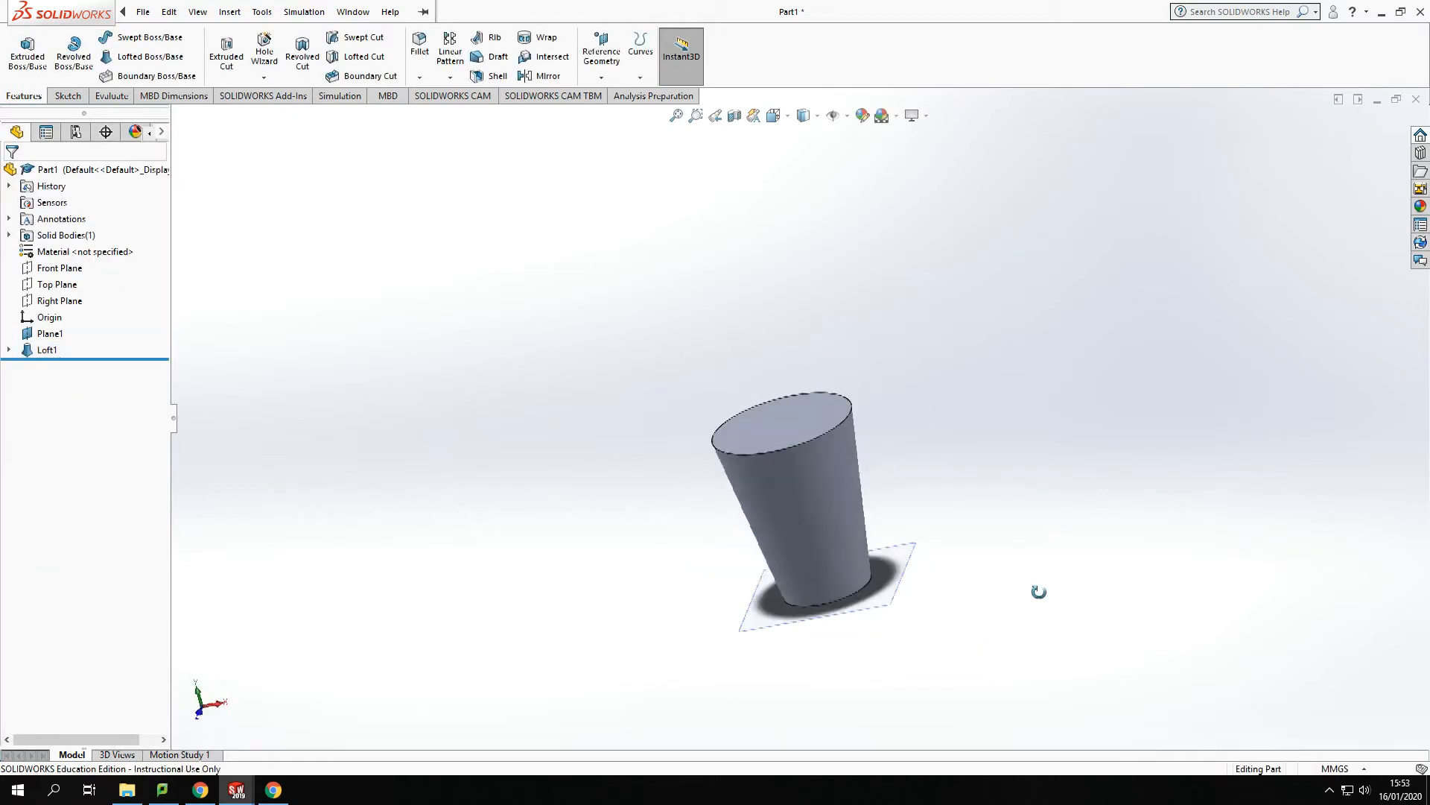
pyautogui.click(790, 431)
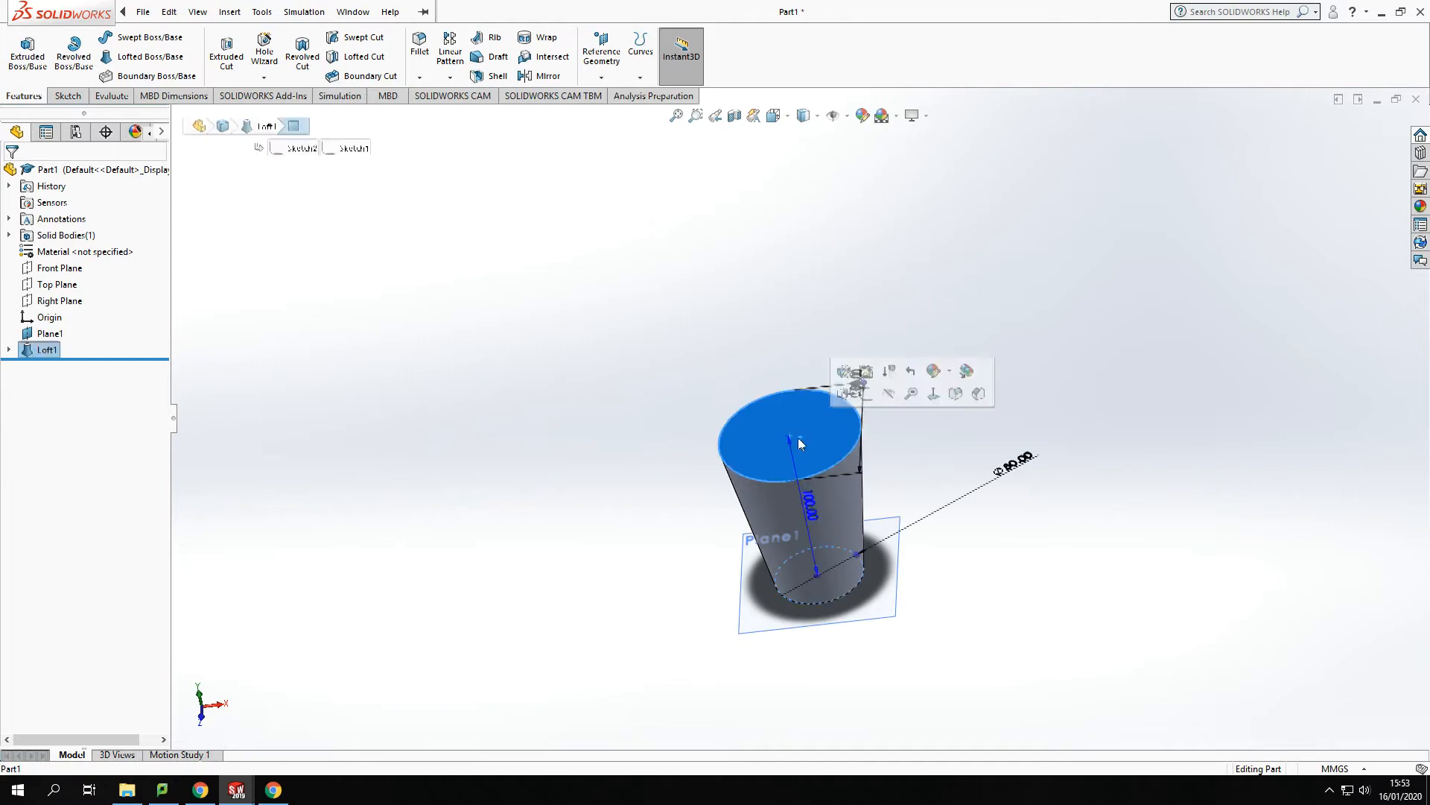
pyautogui.click(490, 76)
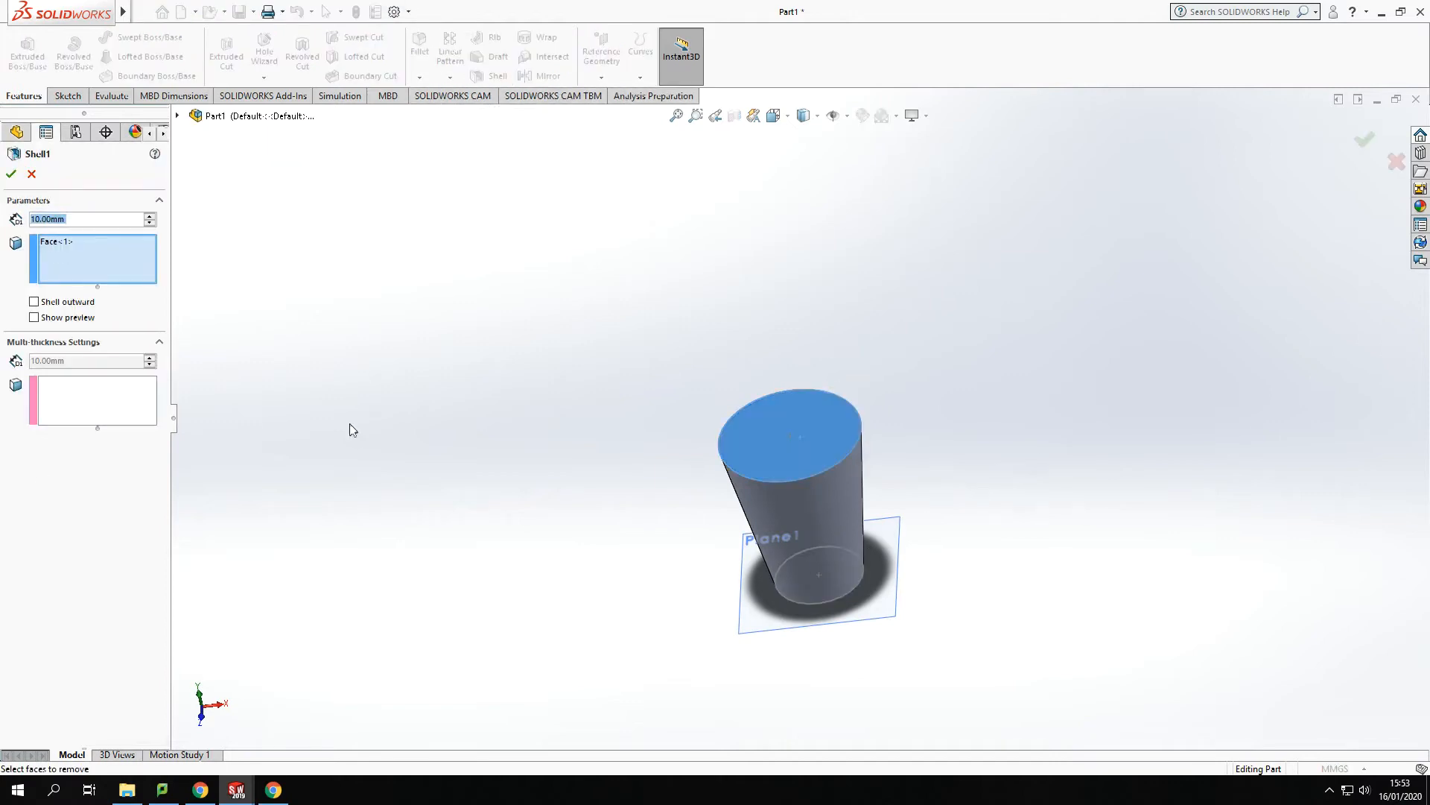
pyautogui.click(80, 220)
pyautogui.write('3')
pyautogui.press('Return')
pyautogui.click(11, 173)
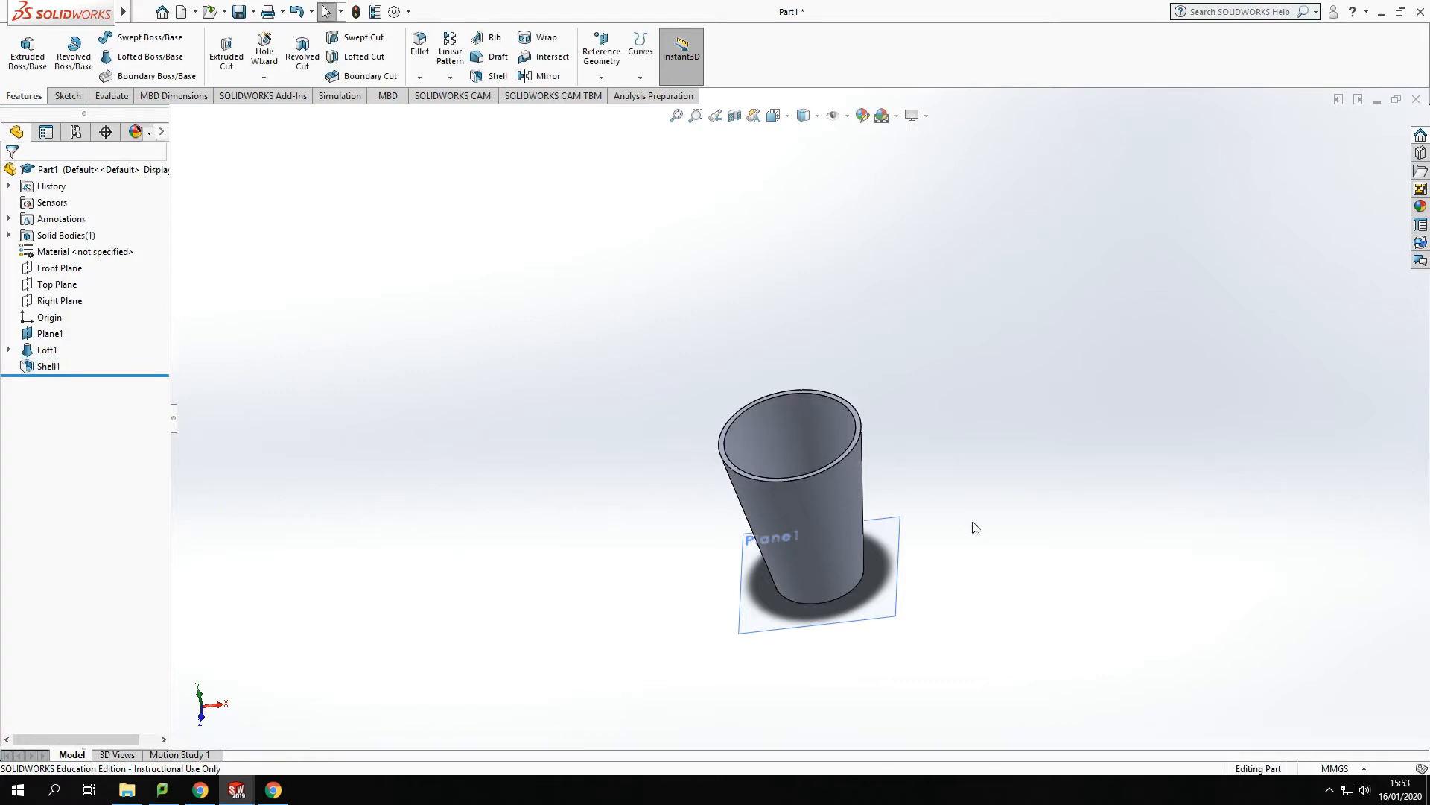
# Create a reference plane offset 60 mm from the Right Plane
pyautogui.click(56, 302)
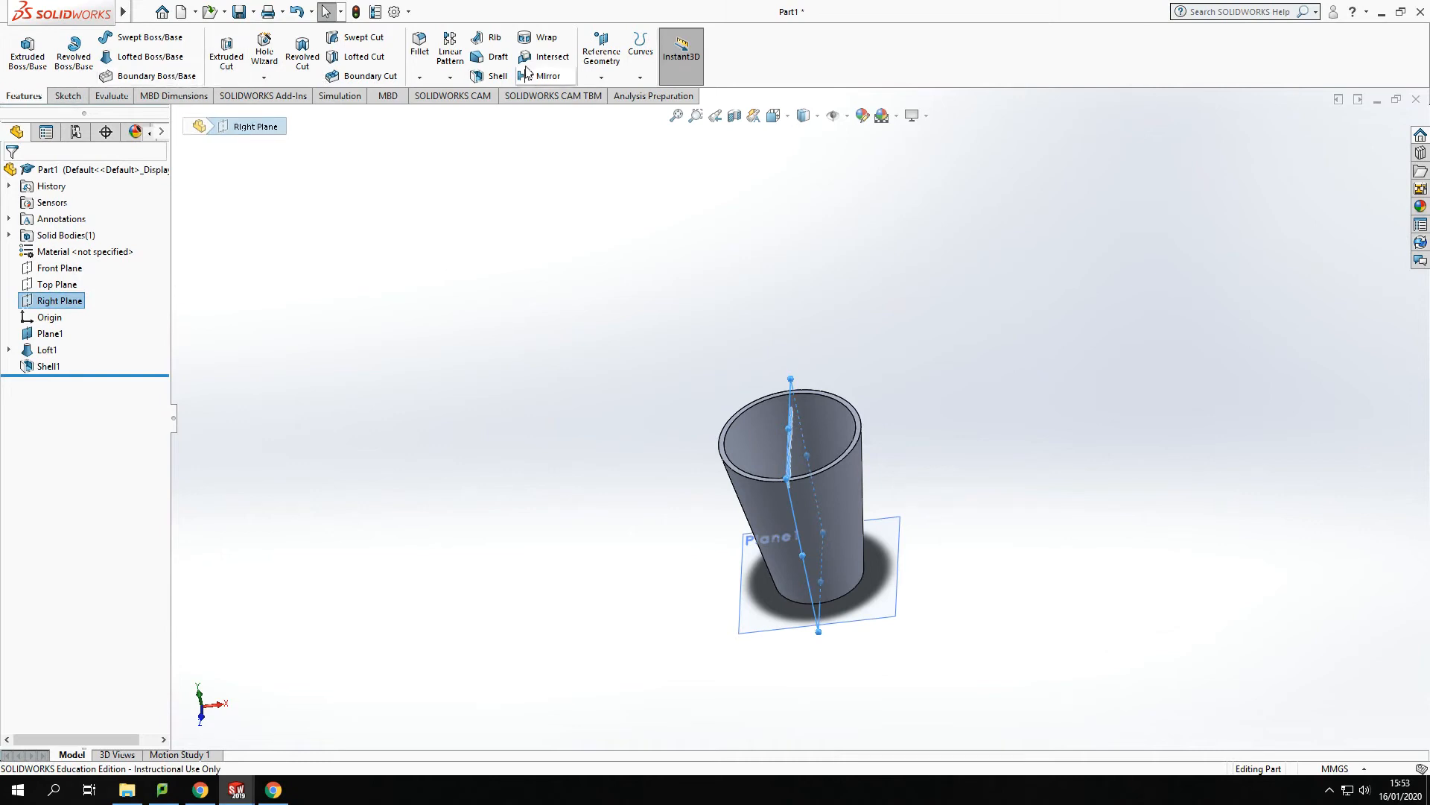
pyautogui.click(602, 60)
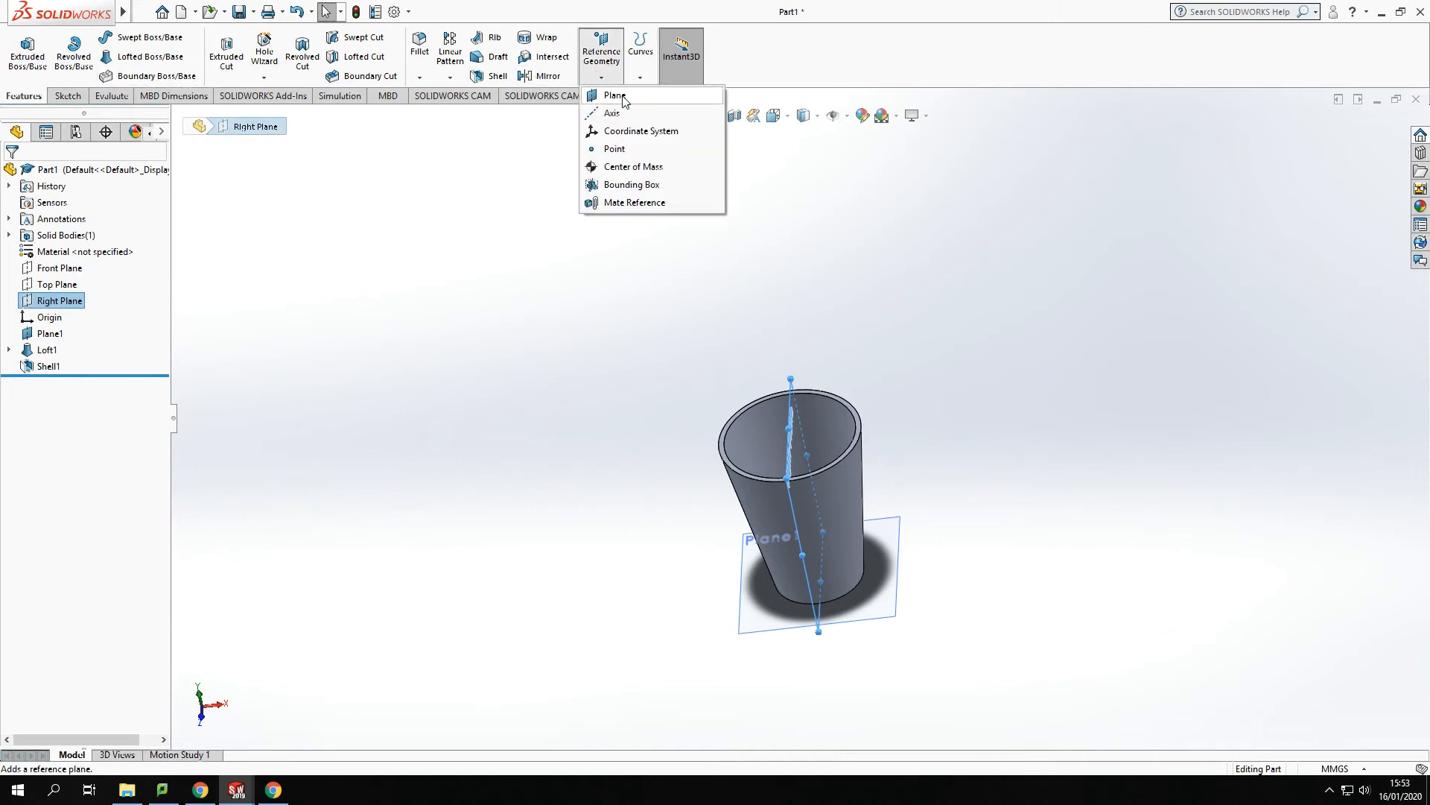
pyautogui.click(615, 96)
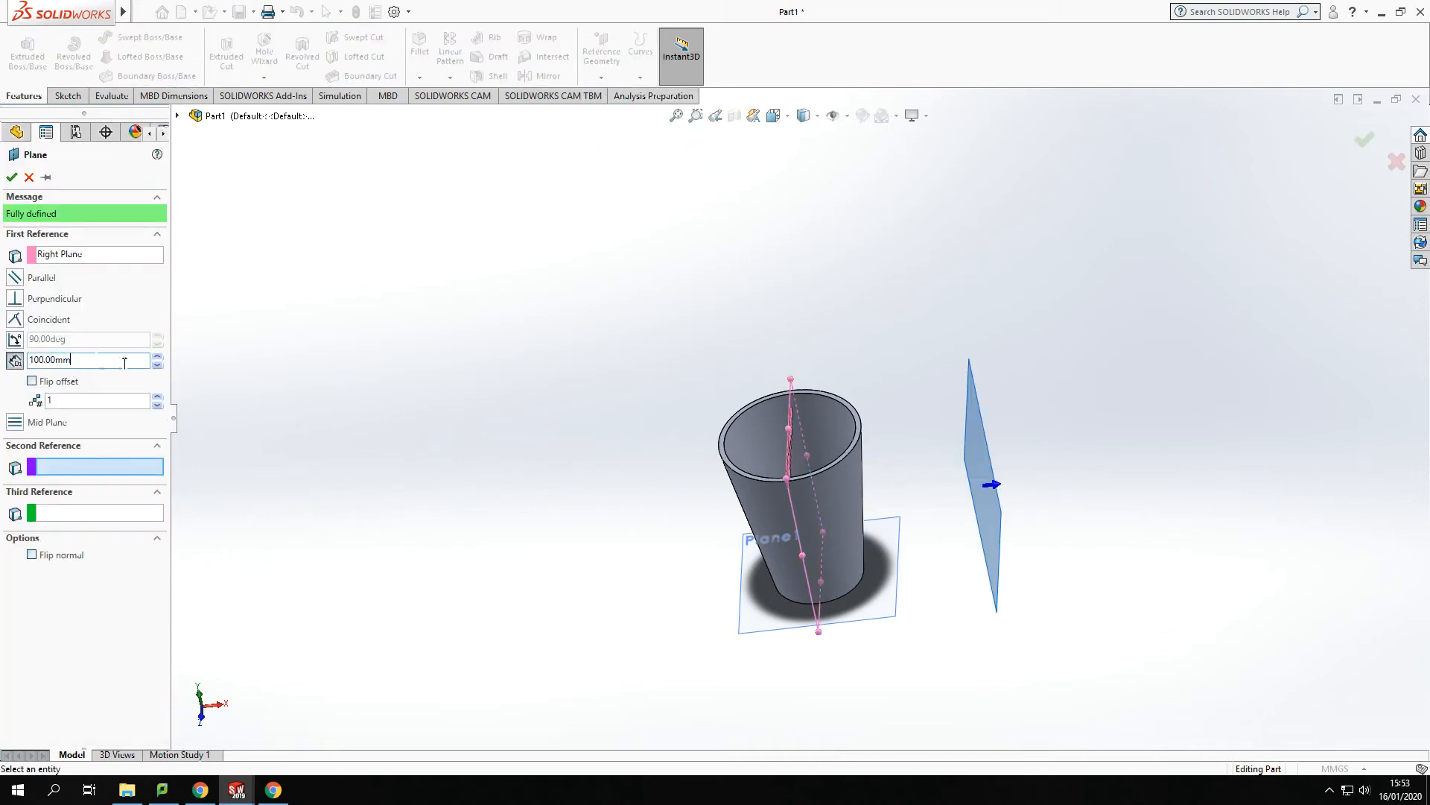
pyautogui.write('60')
pyautogui.press('Return')
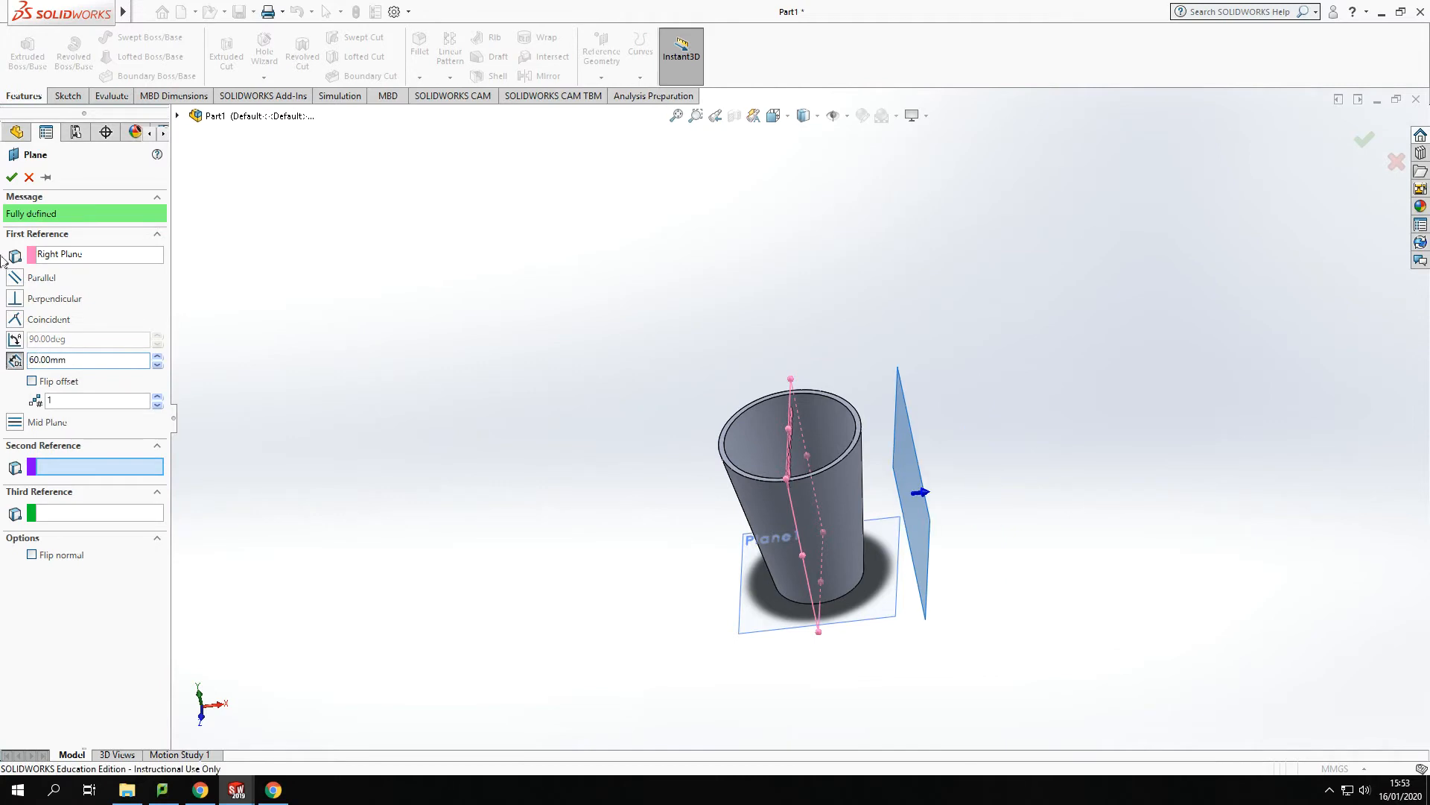
pyautogui.click(11, 177)
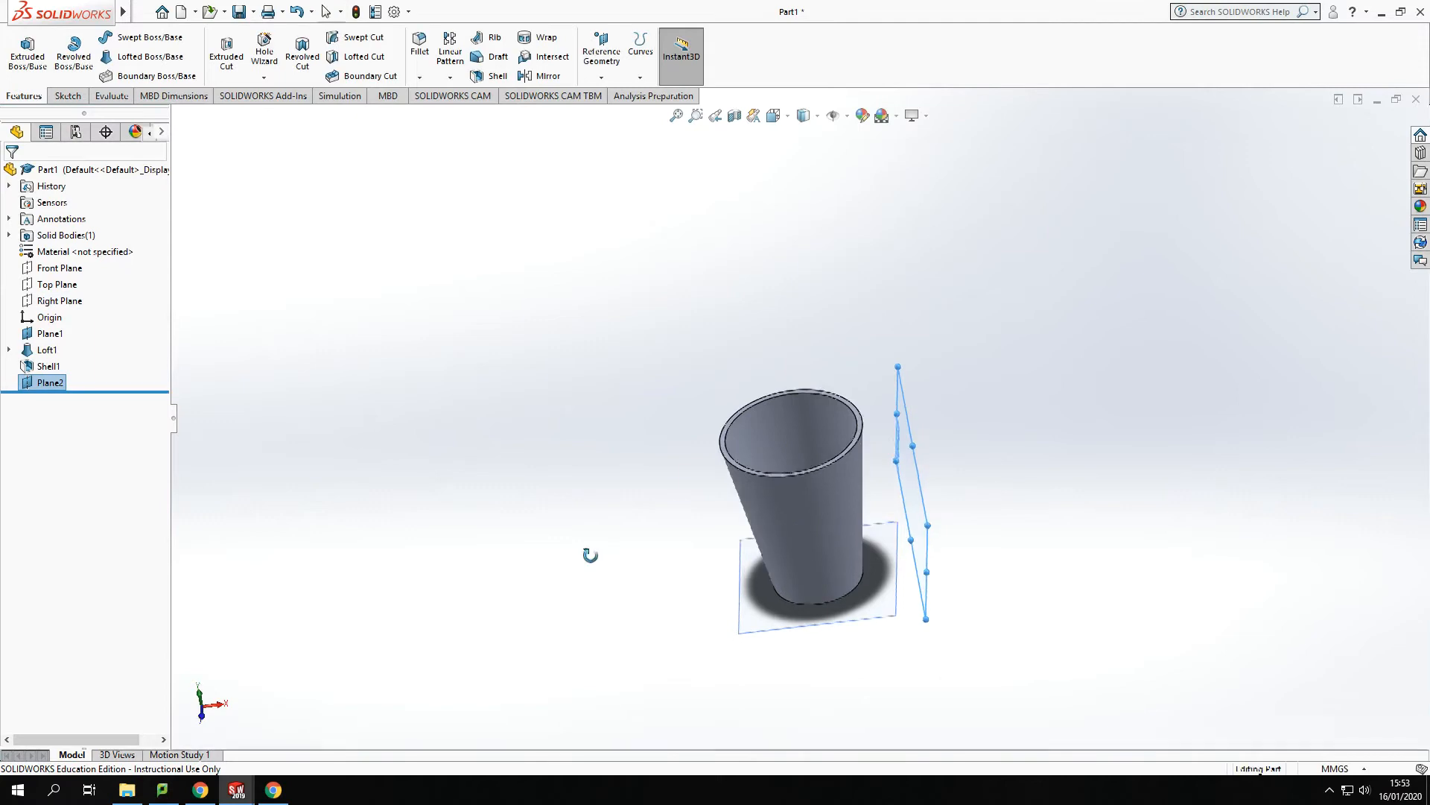
# Face the new offset plane squarely and open a sketch on it
pyautogui.moveTo(1013, 523); pyautogui.dragTo(997, 520, button='middle')
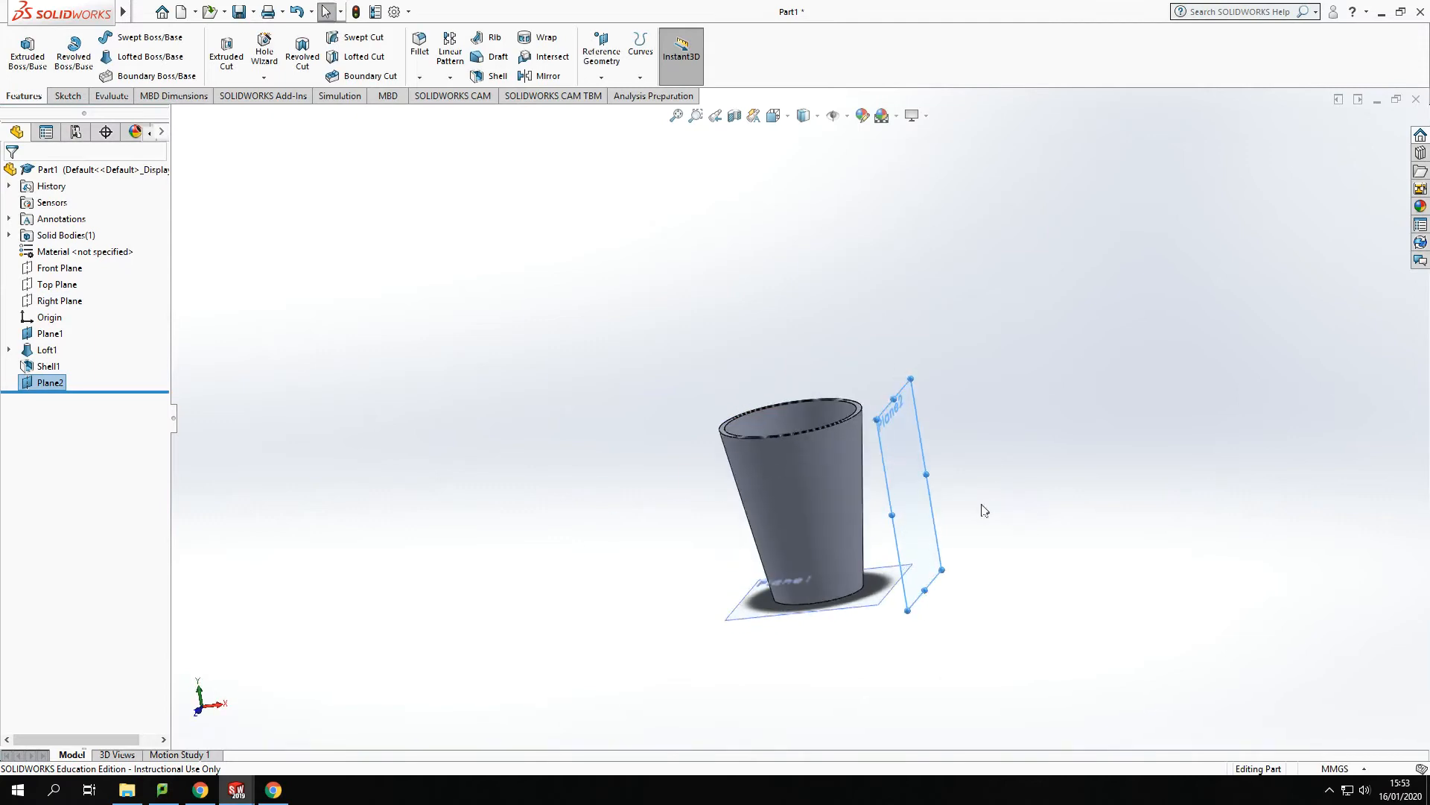
pyautogui.rightClick(48, 382)
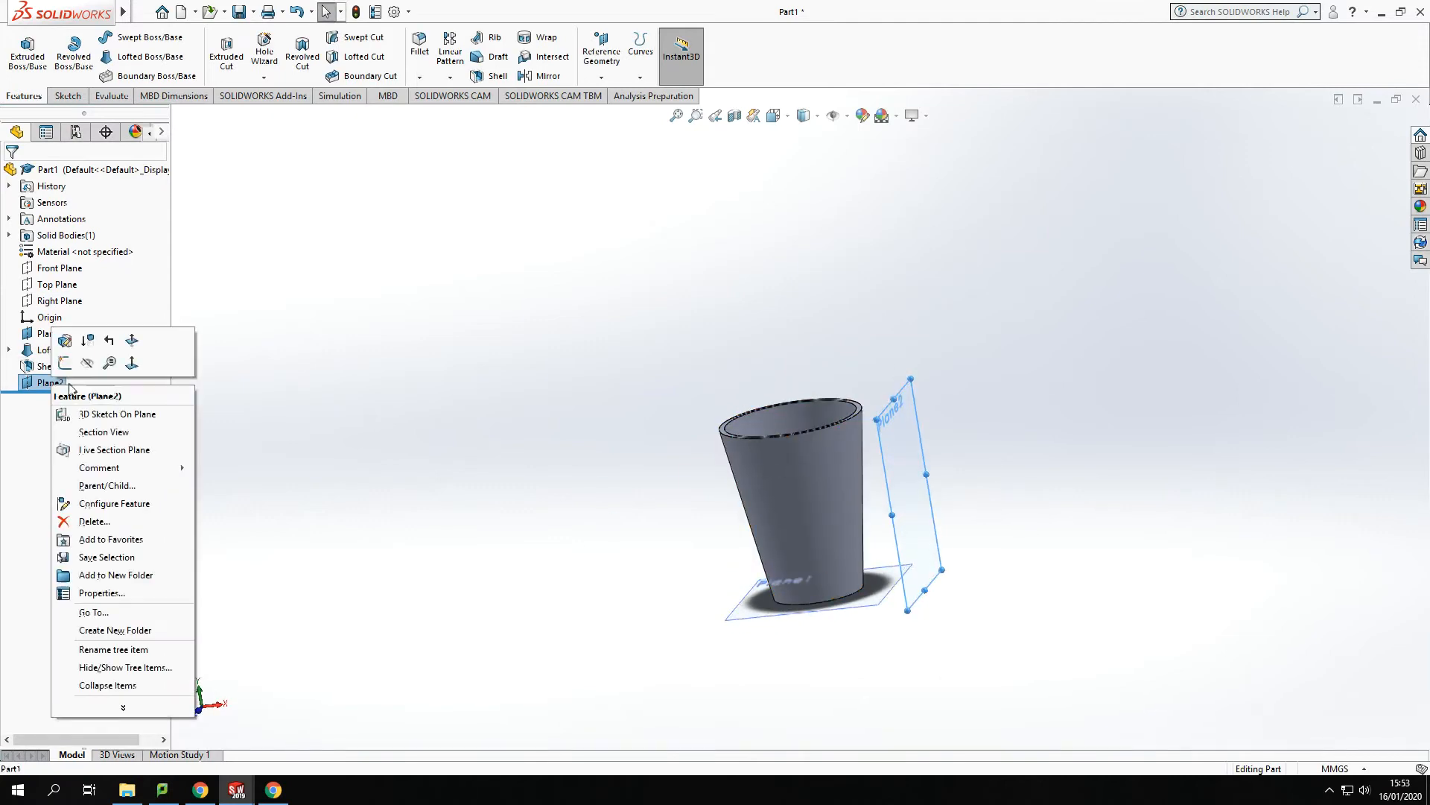
pyautogui.click(131, 362)
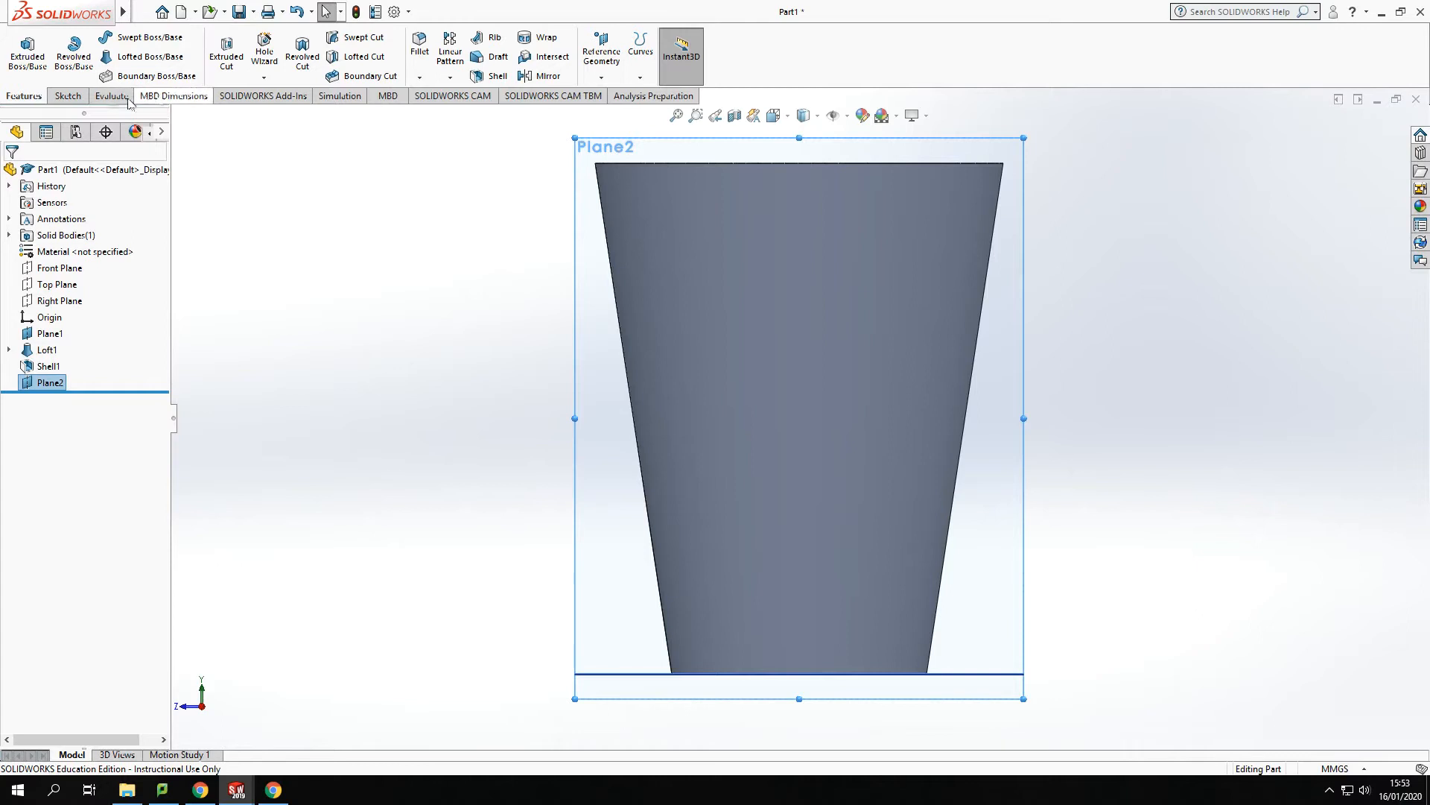
pyautogui.click(68, 96)
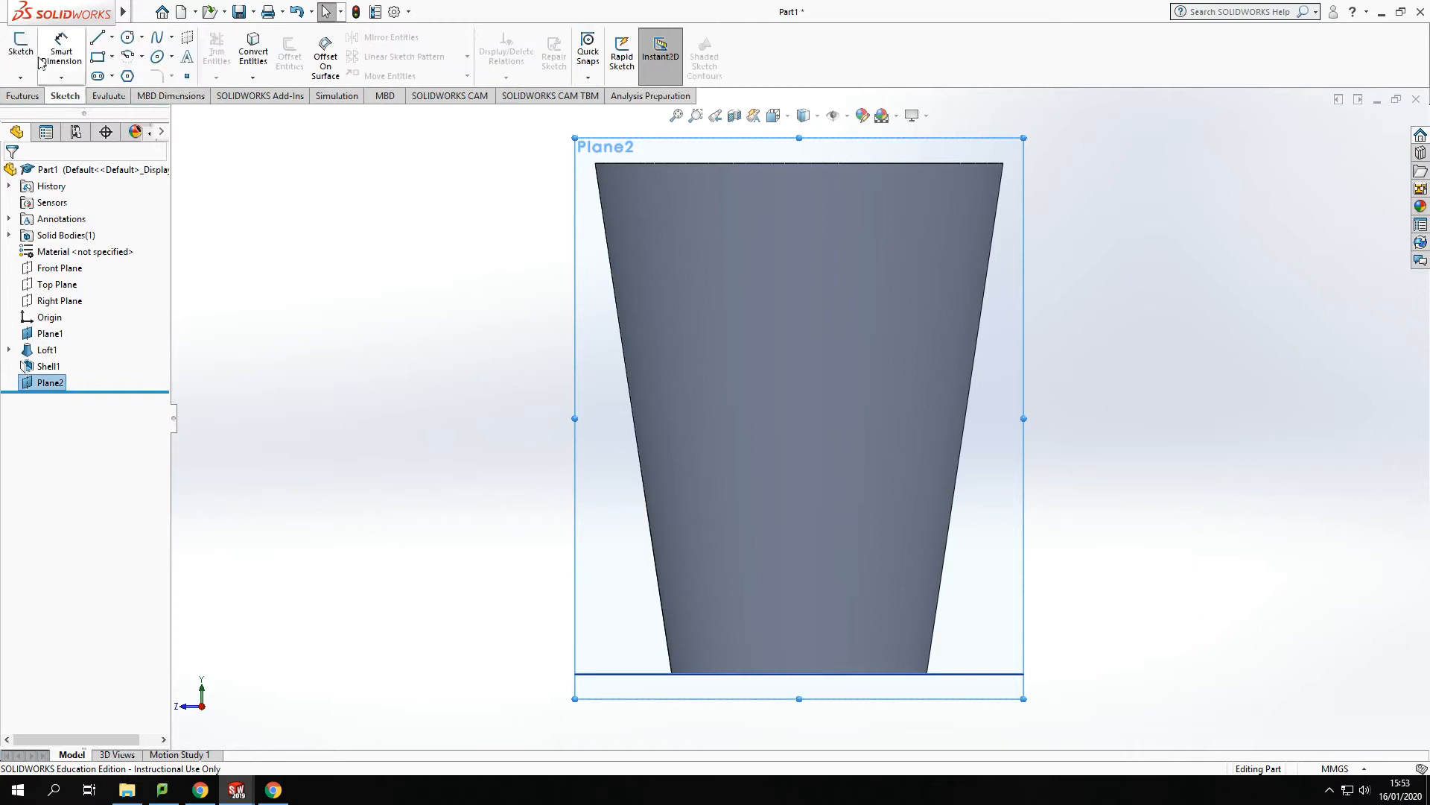
pyautogui.click(21, 56)
# Draw a vertical centerline about 7.4 mm long straight down from the origin at the cup's rim
pyautogui.click(112, 38)
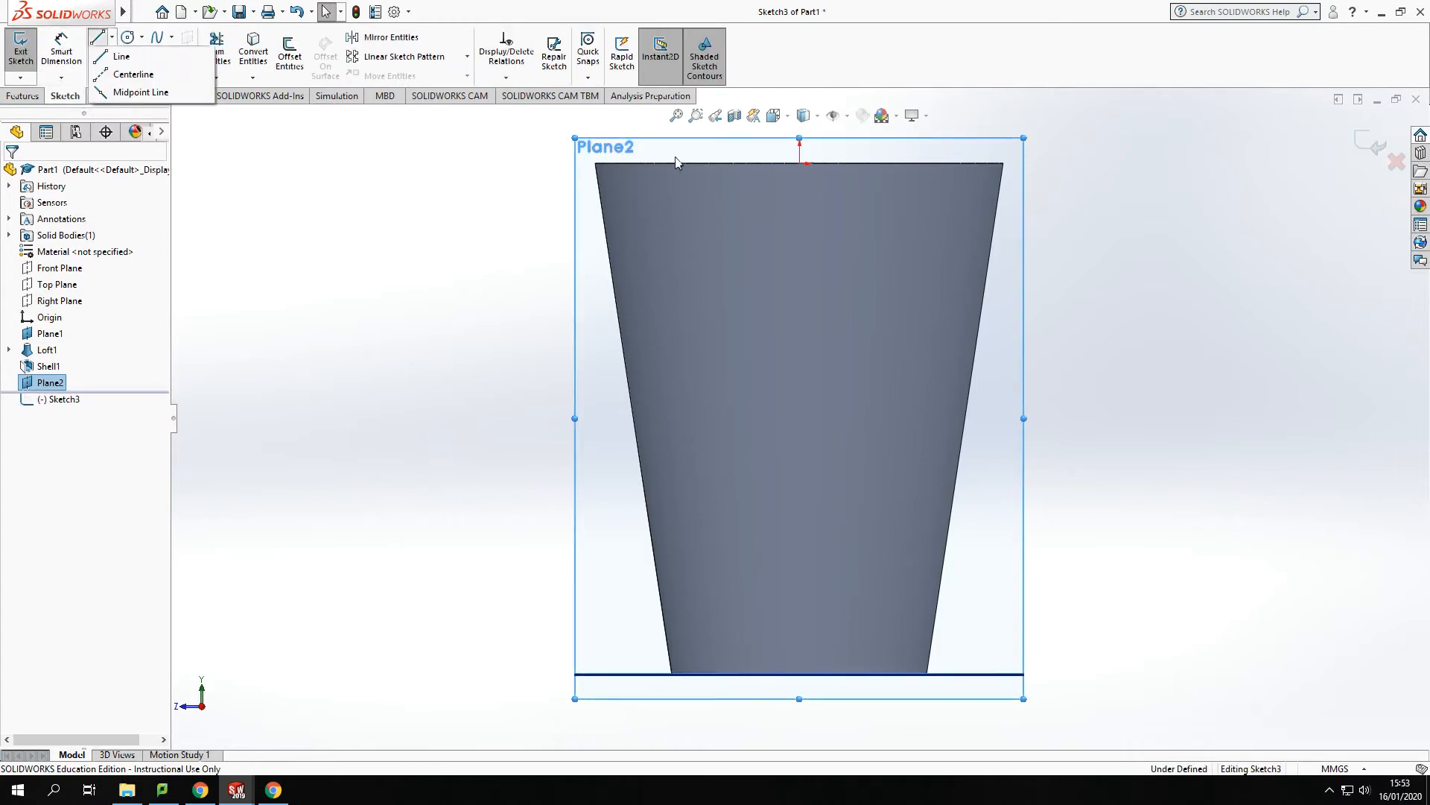
pyautogui.click(112, 37)
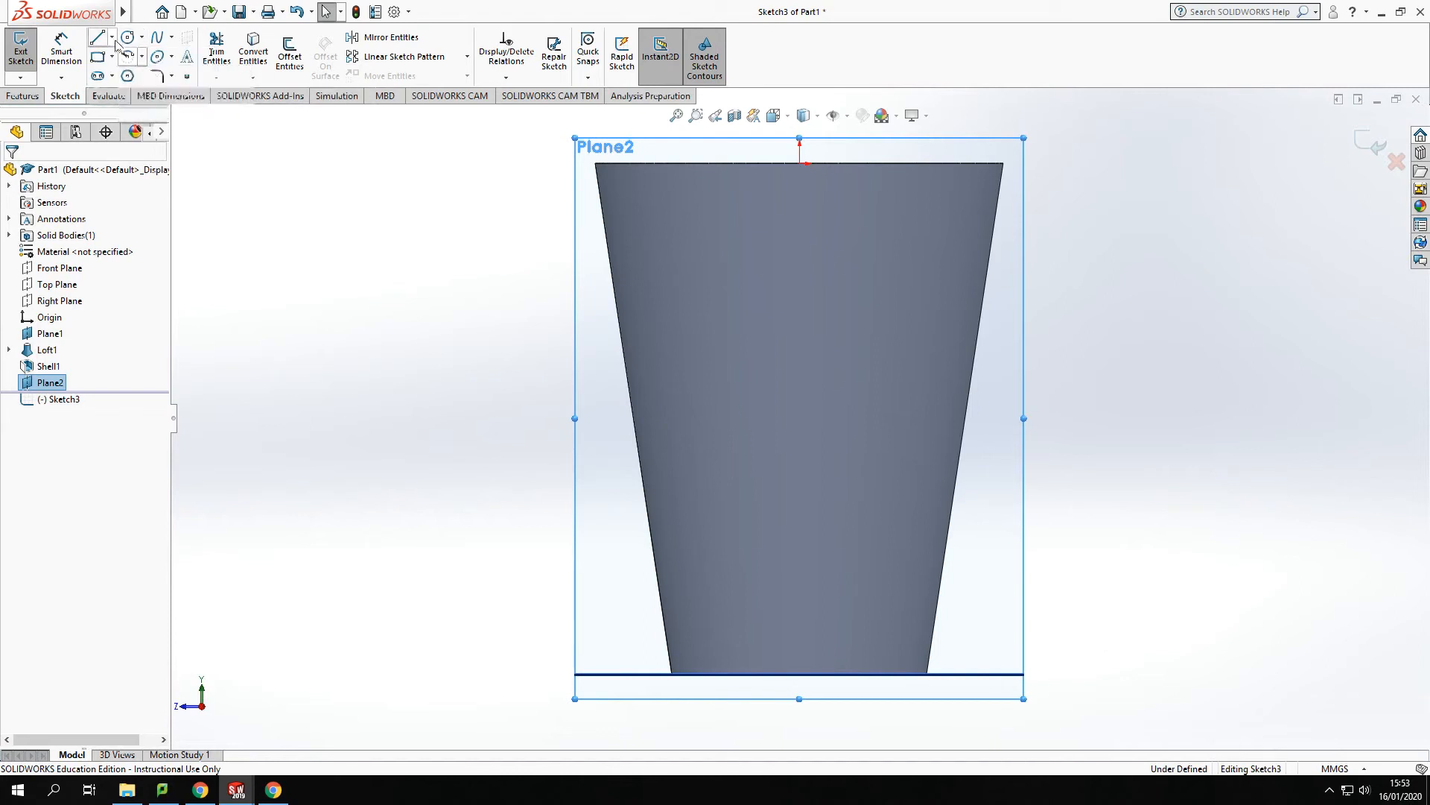
pyautogui.click(112, 37)
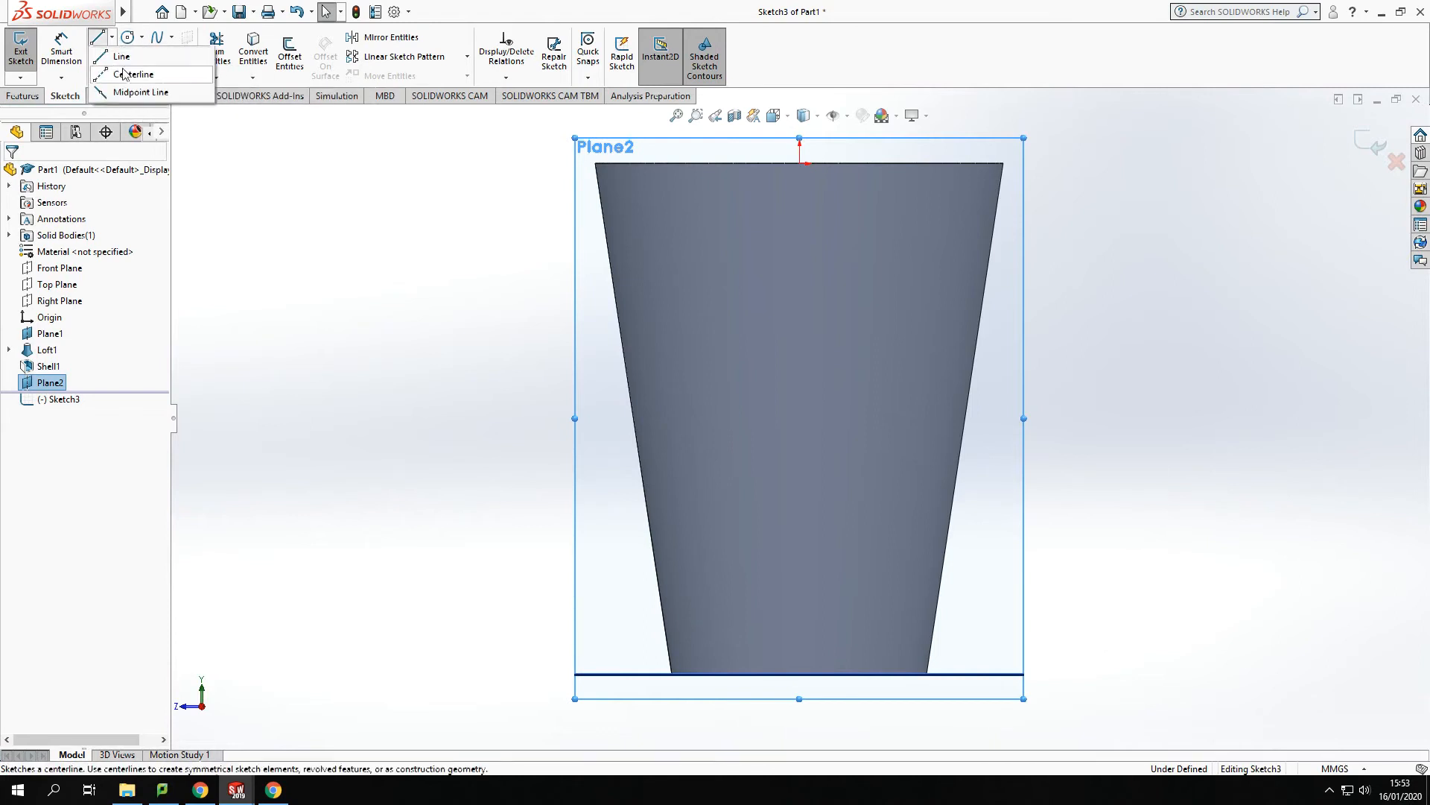
pyautogui.click(130, 67)
pyautogui.click(799, 162)
pyautogui.click(799, 200)
pyautogui.press('Escape')
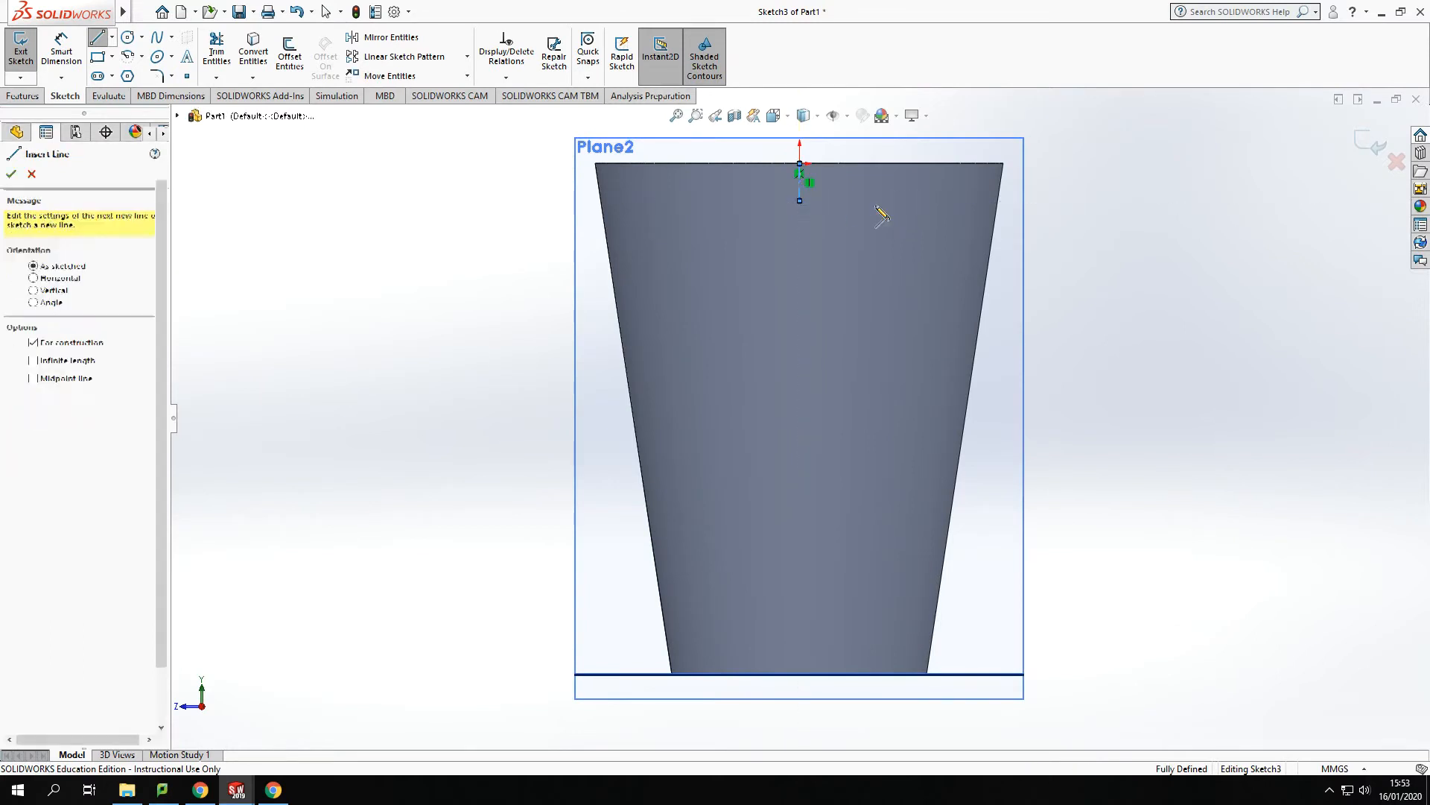
pyautogui.press('Escape')
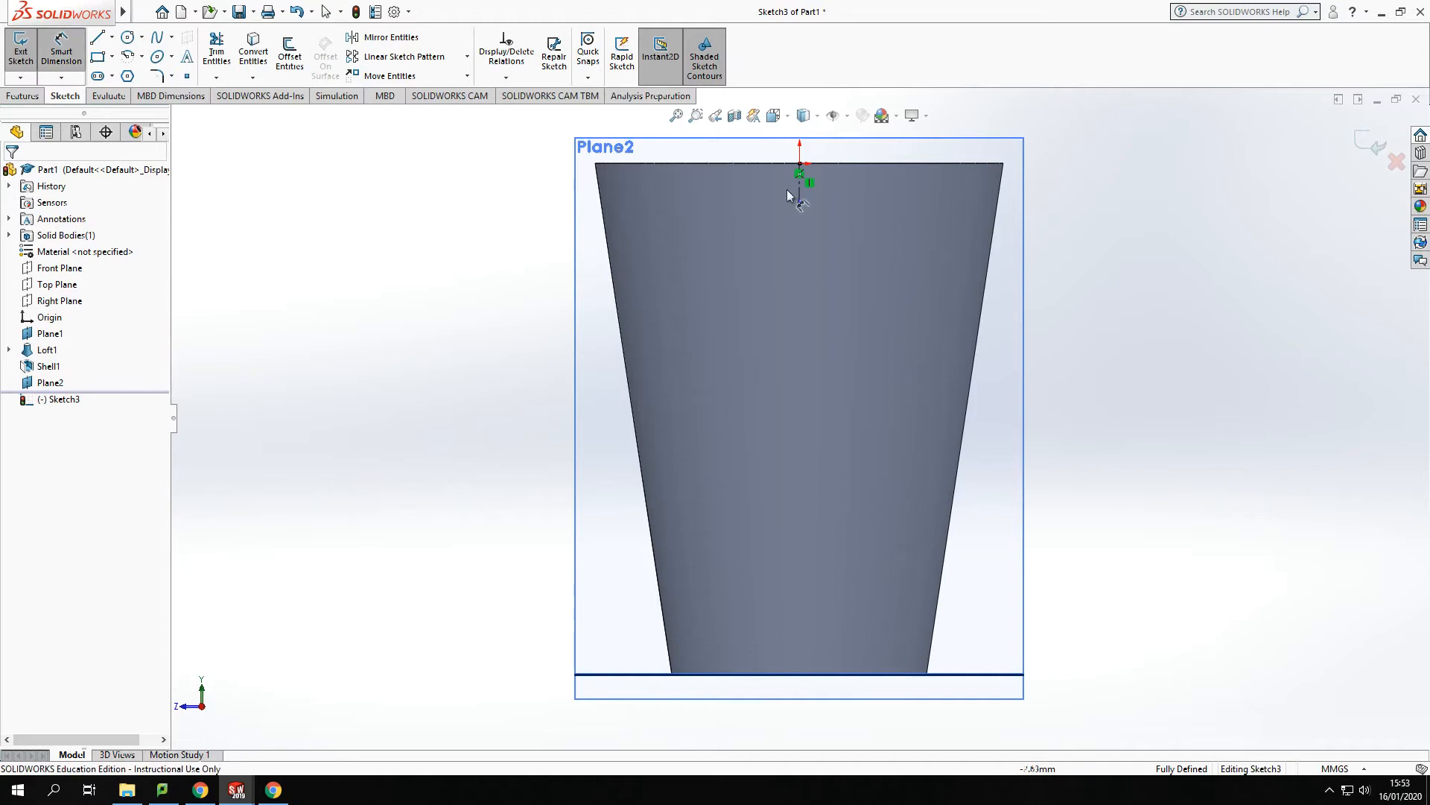
# Dimension the vertical centerline's length as 10 mm
pyautogui.click(801, 195)
pyautogui.click(799, 164)
pyautogui.click(860, 199)
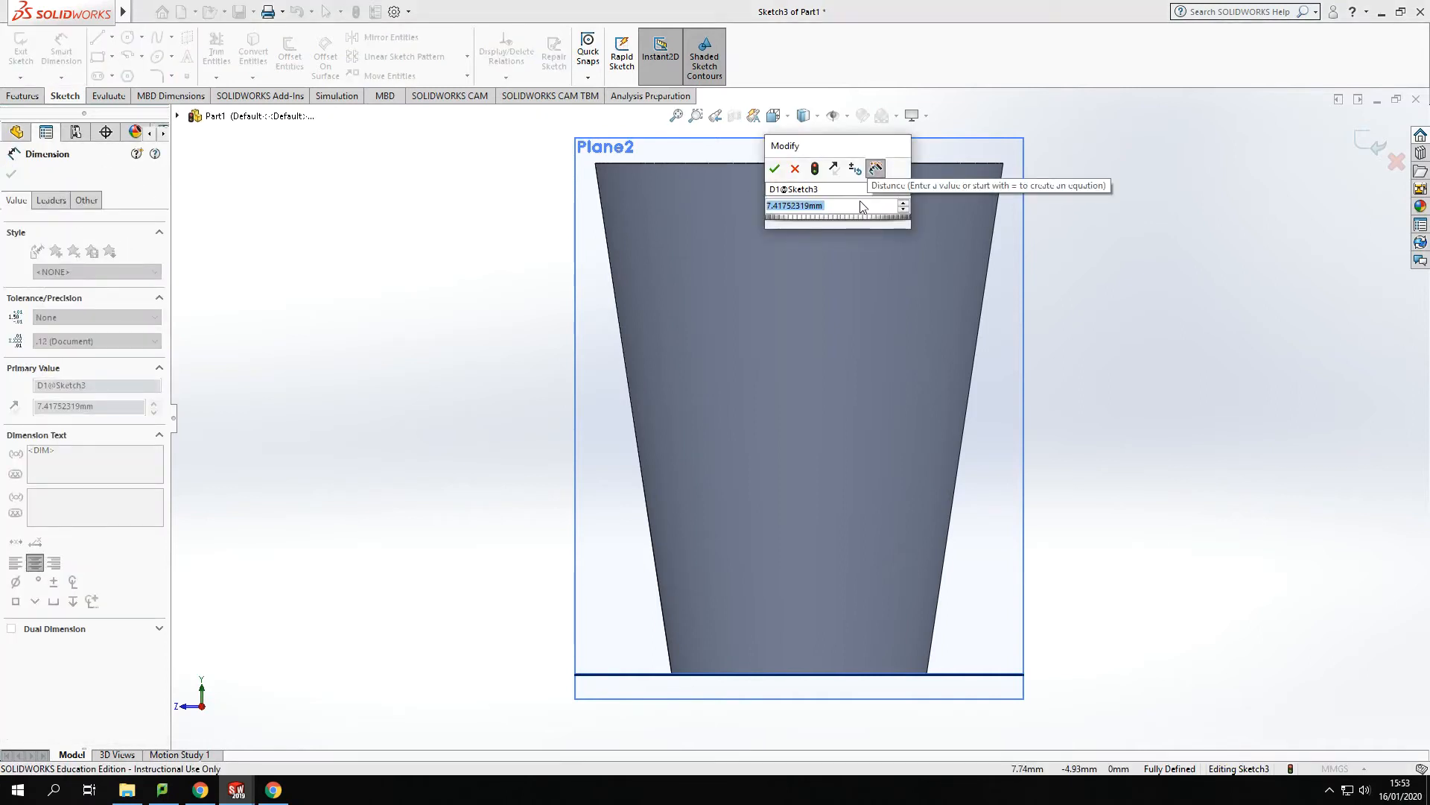
pyautogui.write('10')
pyautogui.press('Return')
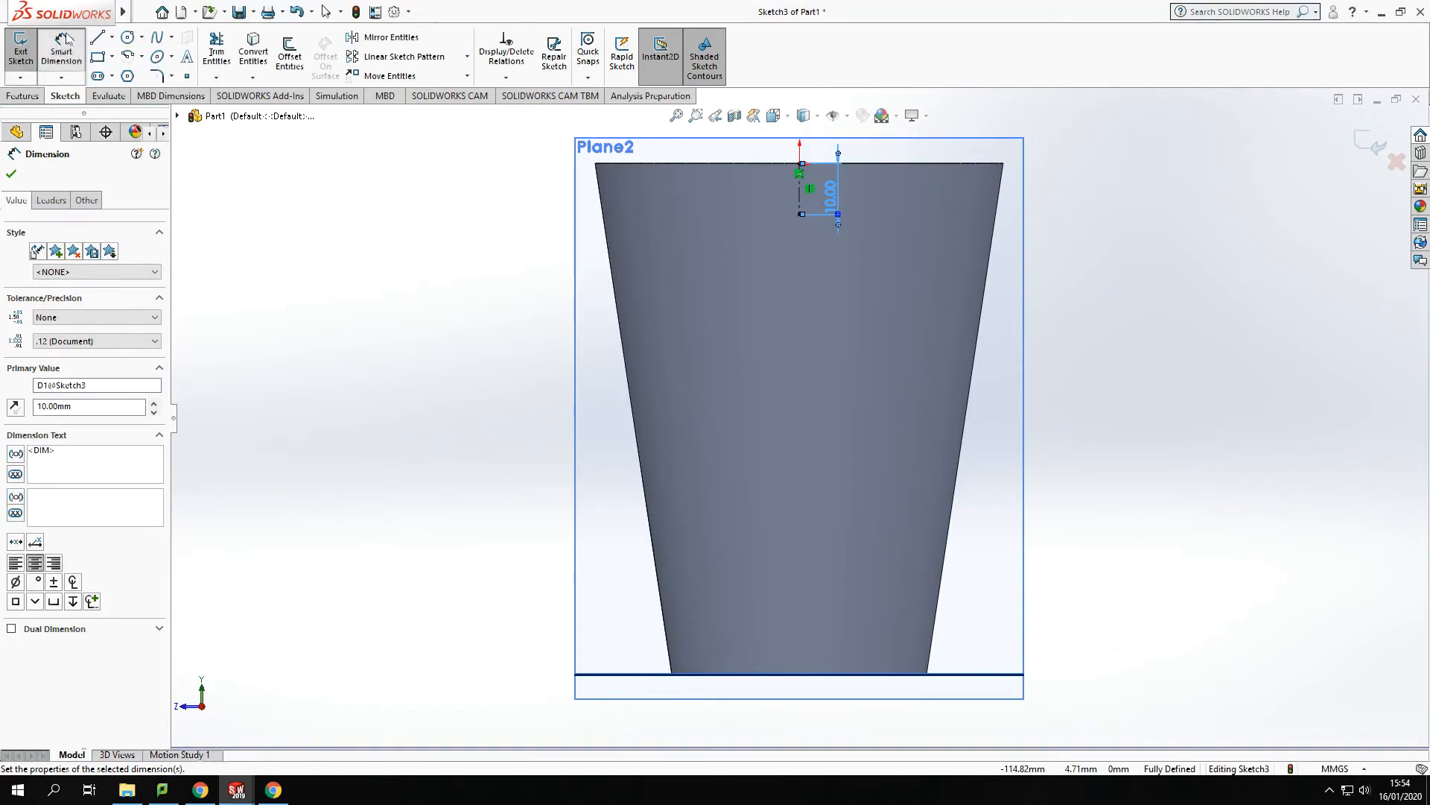
# Draw a center rectangle about 29.5 mm by 20 mm from the centerline's lower end, with its corner on the rim edge
pyautogui.click(112, 57)
pyautogui.click(116, 96)
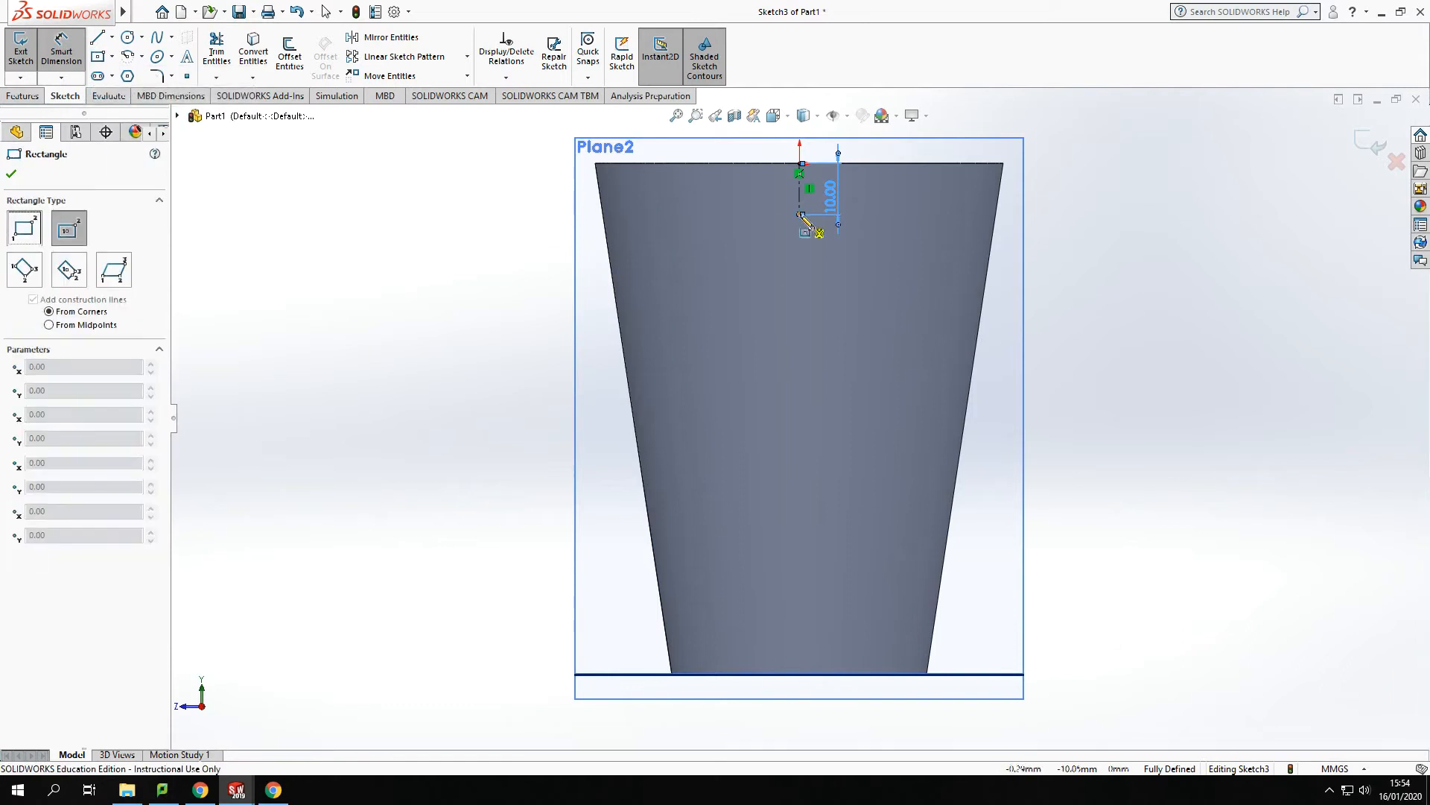
pyautogui.click(801, 213)
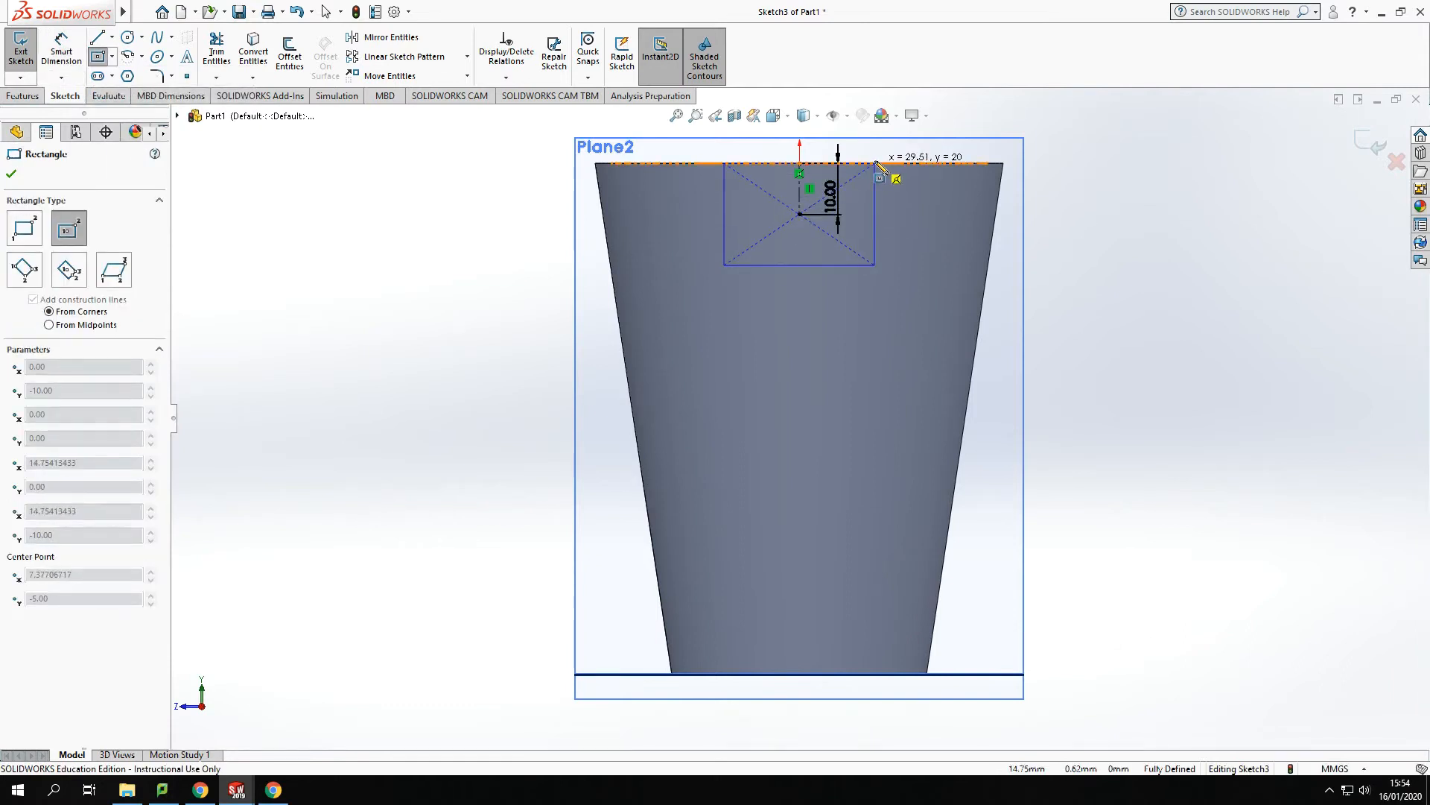
pyautogui.click(876, 163)
# Dimension the rectangle's width as 30 mm
pyautogui.click(61, 52)
pyautogui.click(810, 265)
pyautogui.click(809, 328)
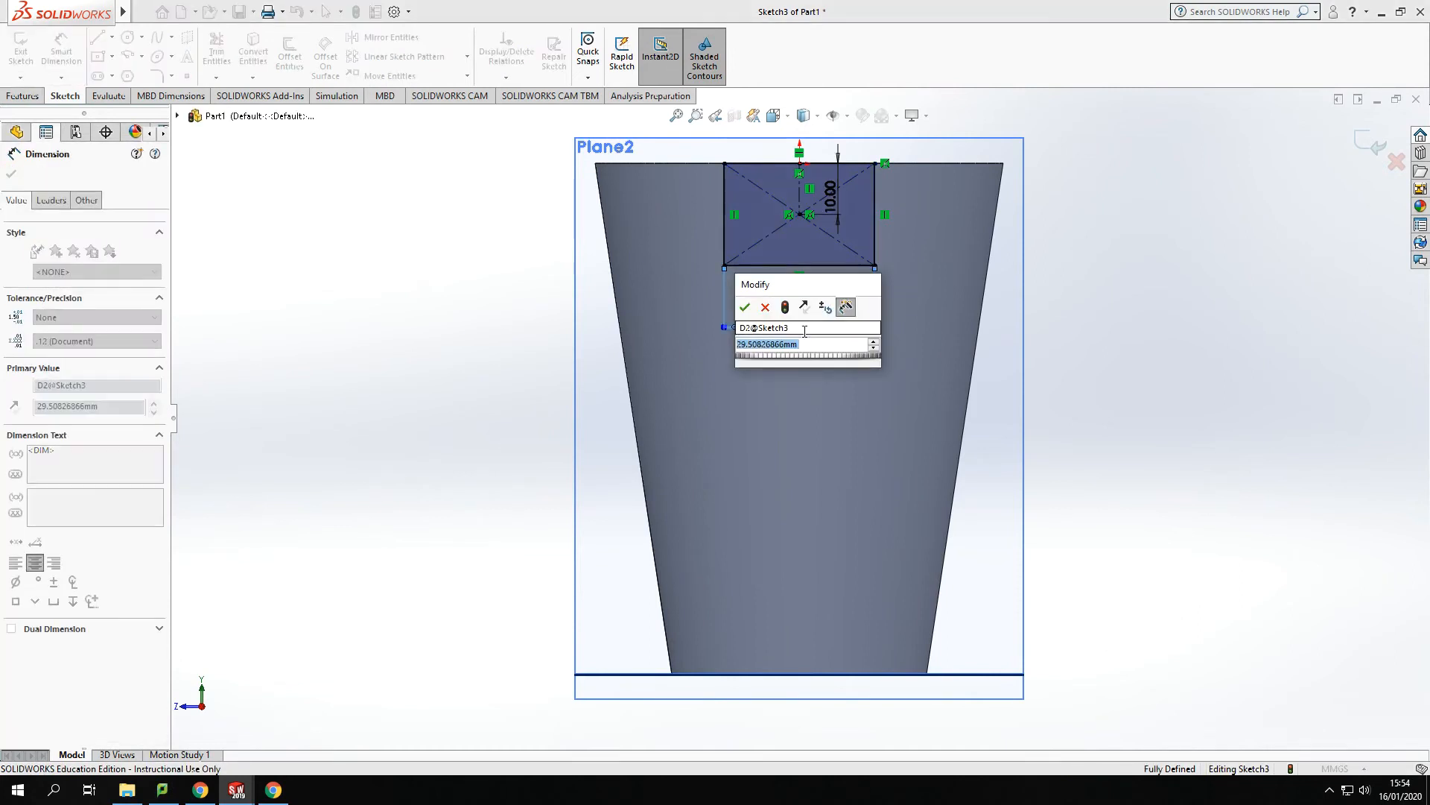
pyautogui.write('30')
pyautogui.press('Return')
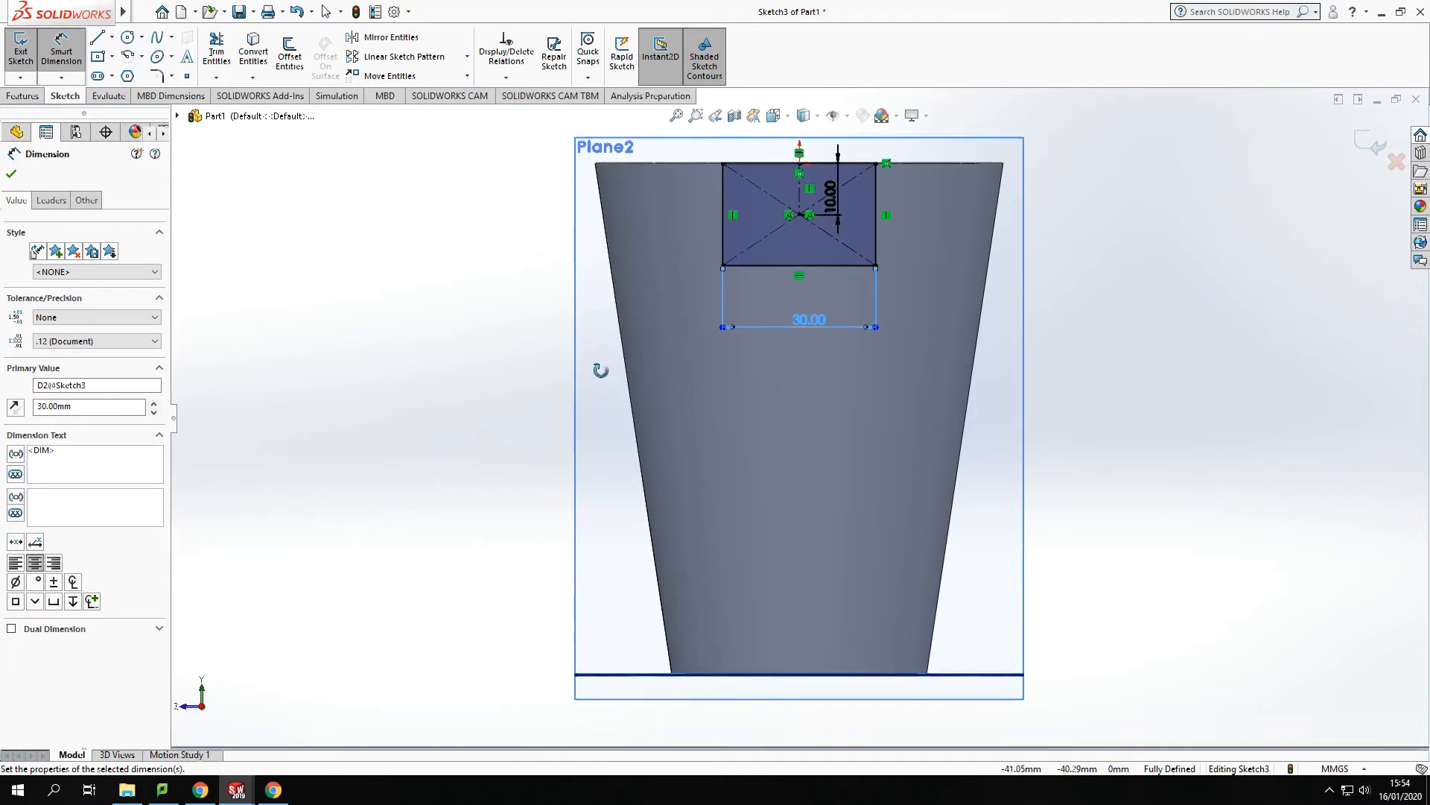
# Extrude the rectangle as a boss with the Up To Surface end condition, ending at the cup's outer face
pyautogui.moveTo(596, 367); pyautogui.dragTo(658, 430, button='middle')
pyautogui.click(22, 95)
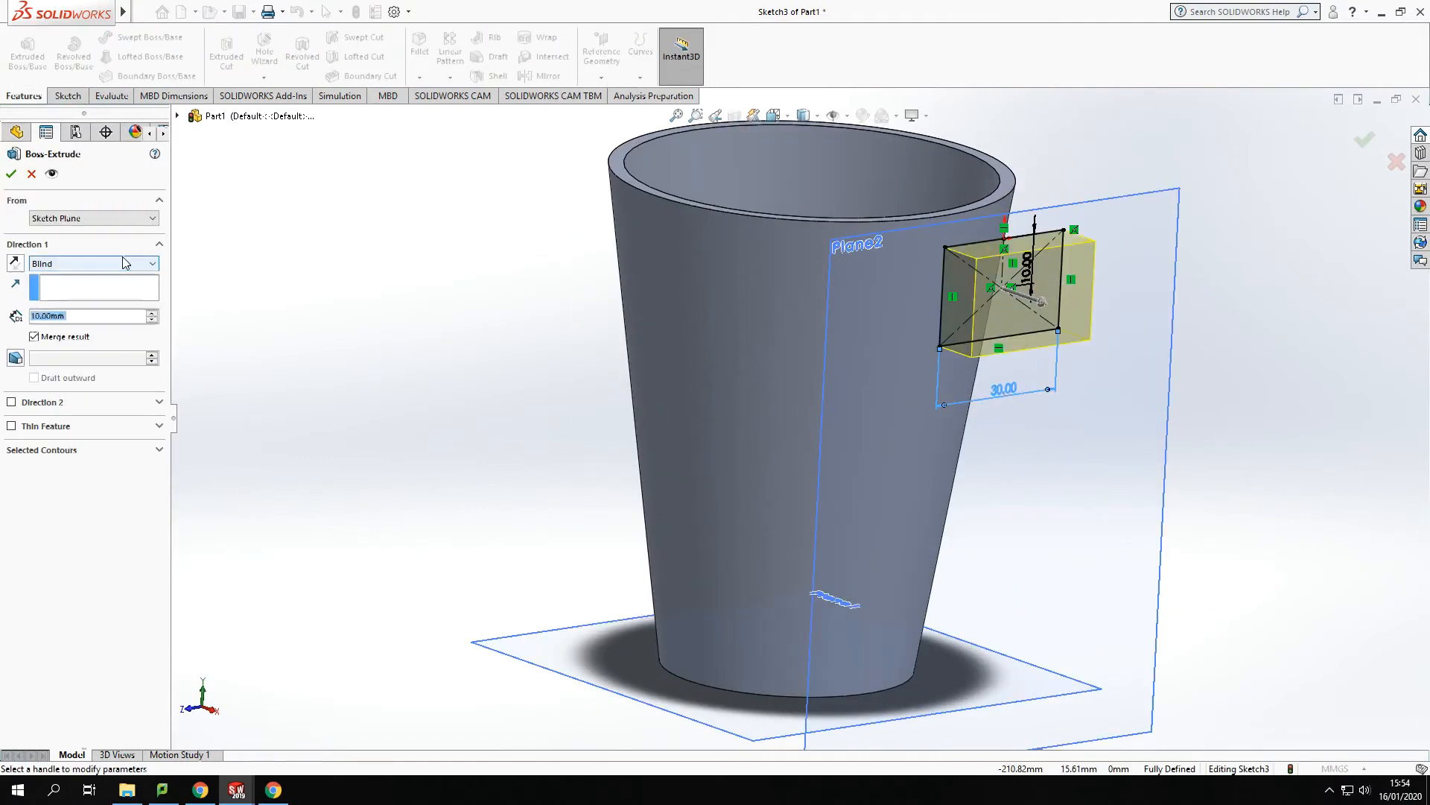
pyautogui.click(112, 264)
pyautogui.click(58, 306)
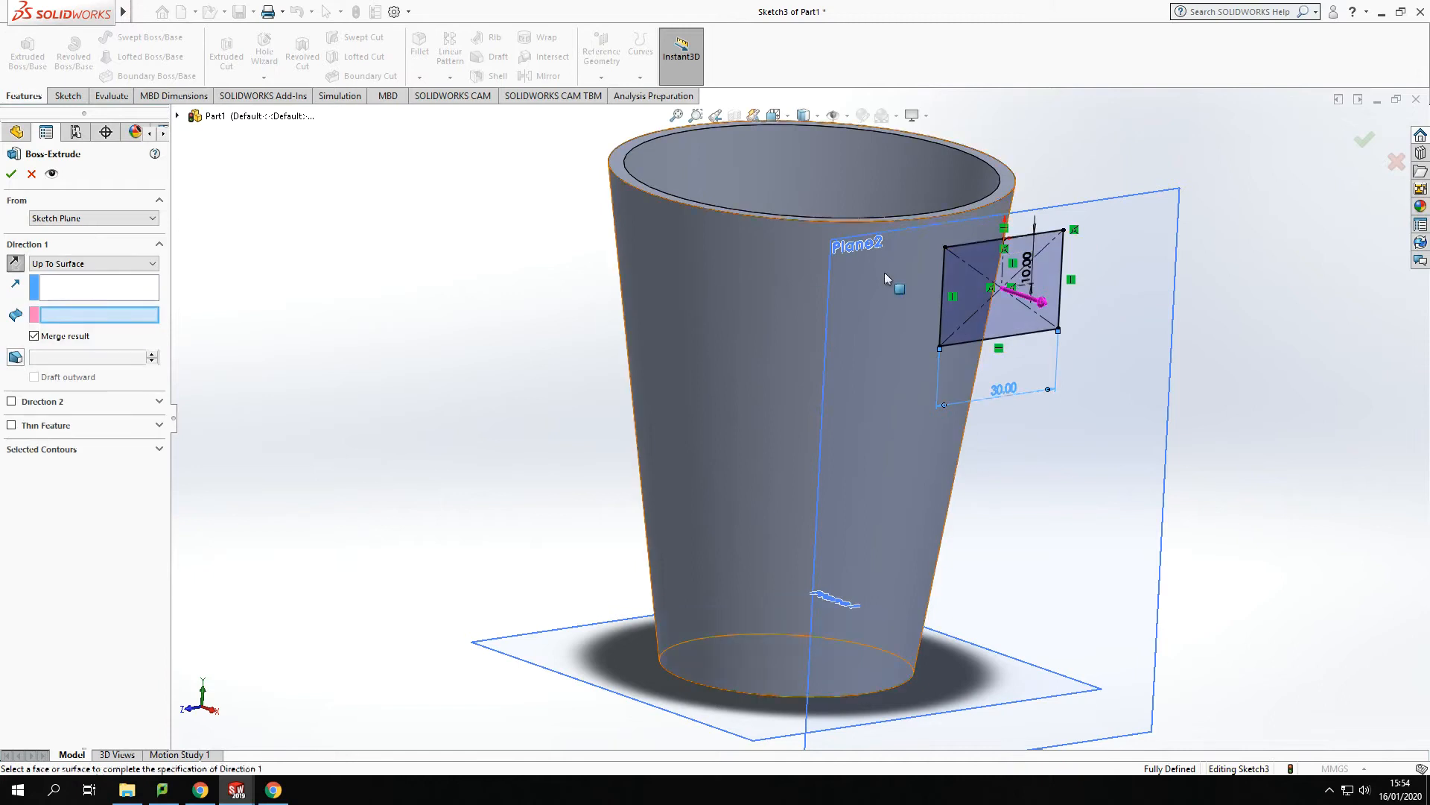
pyautogui.click(884, 271)
pyautogui.moveTo(664, 377); pyautogui.dragTo(735, 406, button='middle')
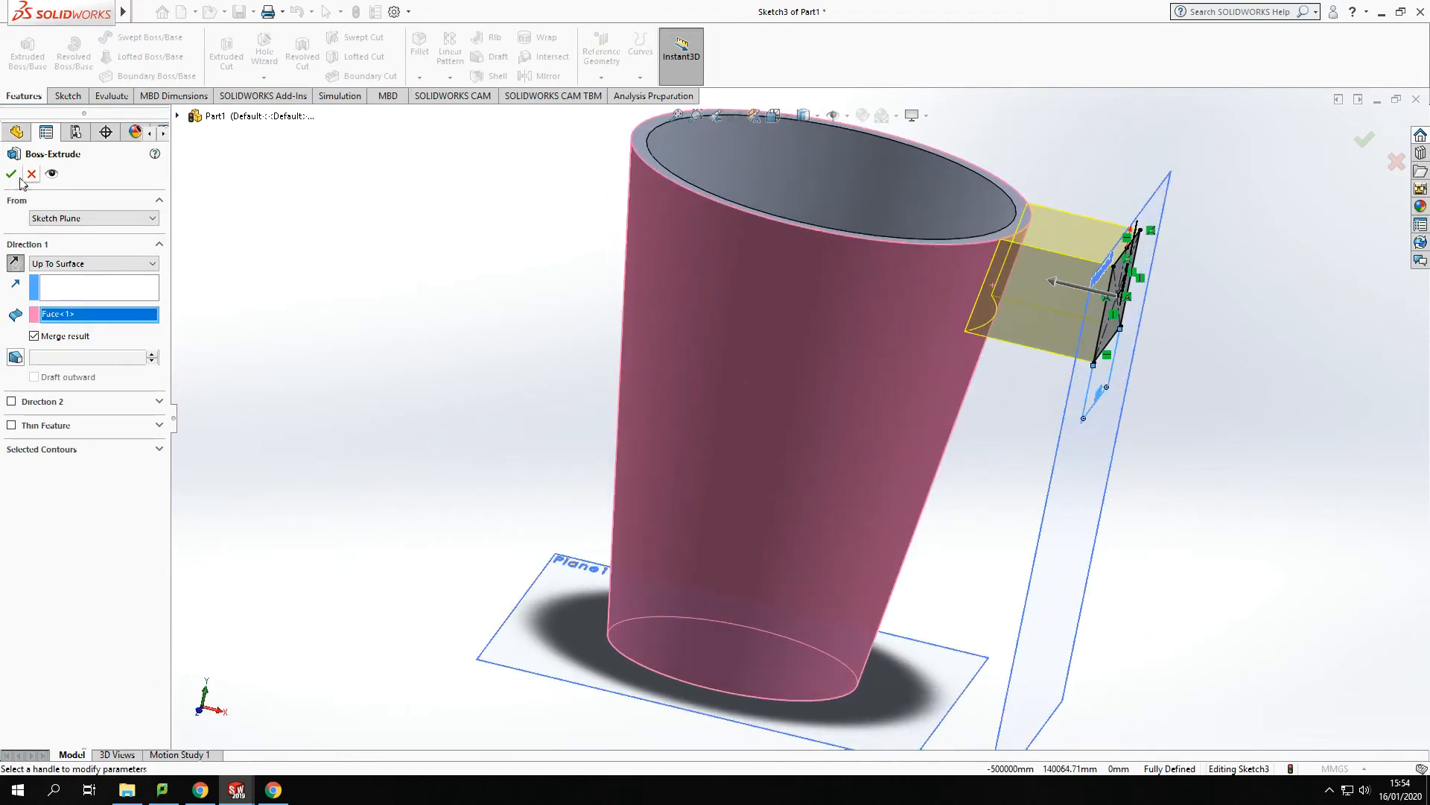
pyautogui.click(12, 176)
# Hide both created reference planes, the one at the cup's base and the one at the handle
pyautogui.moveTo(1309, 543); pyautogui.dragTo(1141, 663, button='middle')
pyautogui.moveTo(812, 357); pyautogui.dragTo(775, 262, button='middle')
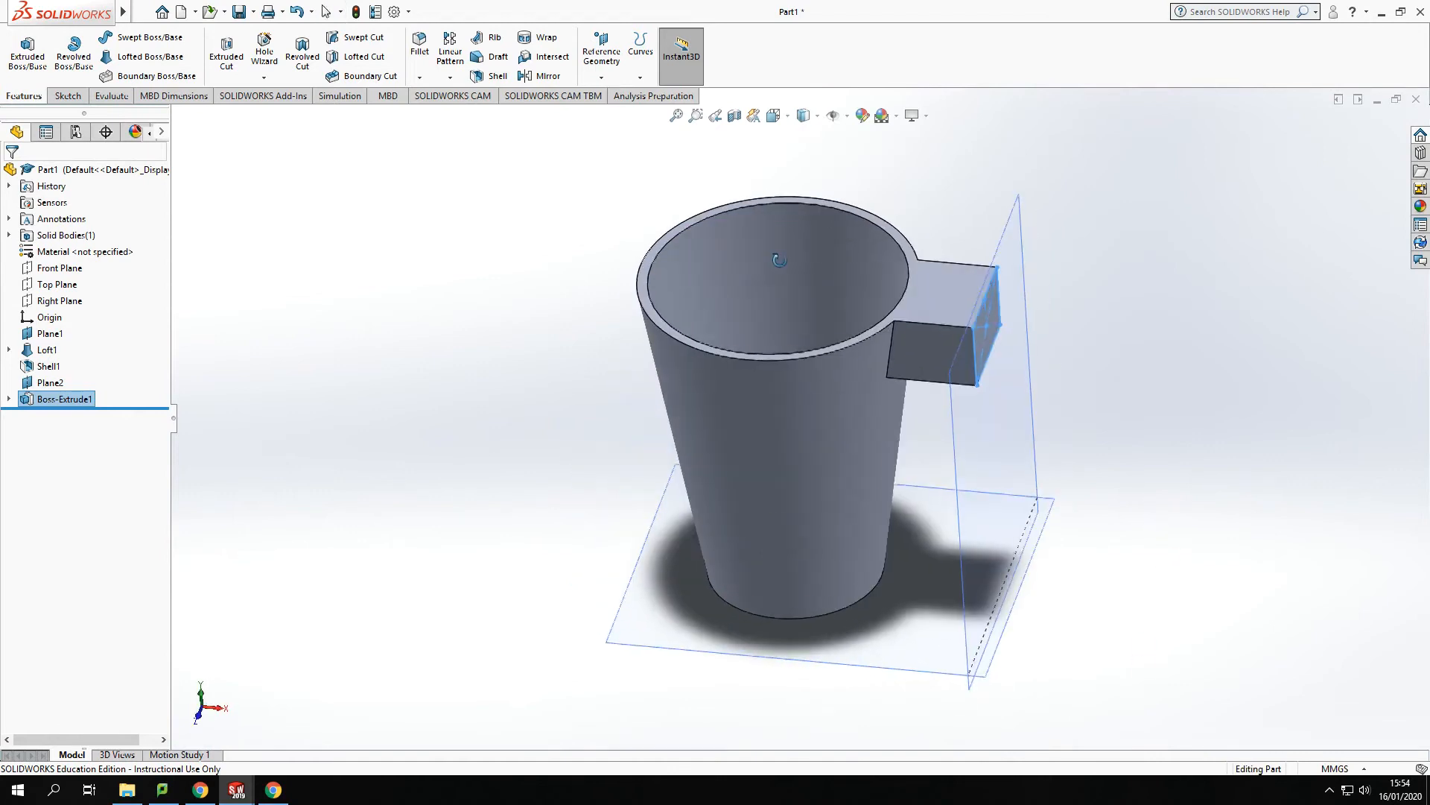
pyautogui.moveTo(775, 313); pyautogui.dragTo(834, 320, button='middle')
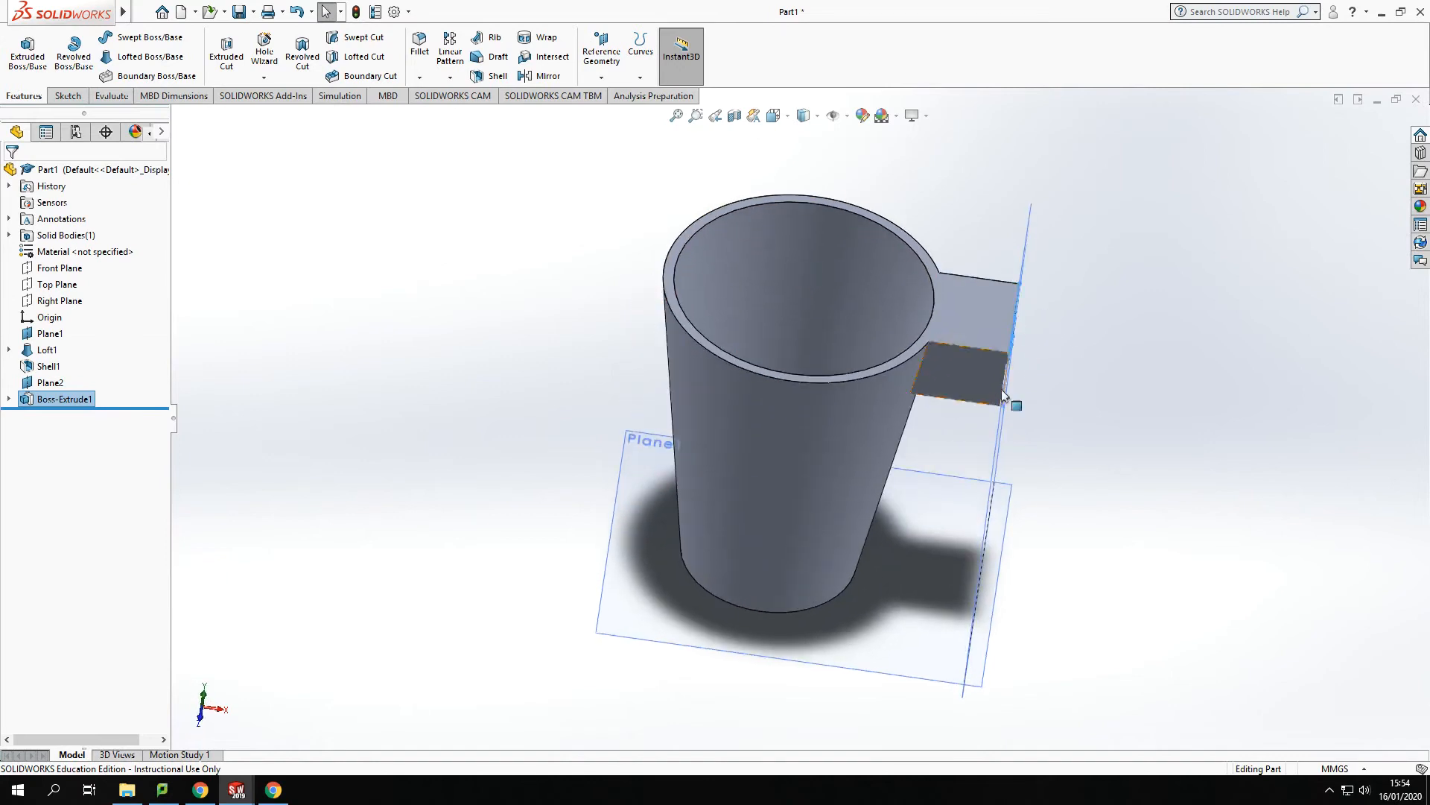
pyautogui.moveTo(1082, 422); pyautogui.dragTo(1076, 302, button='middle')
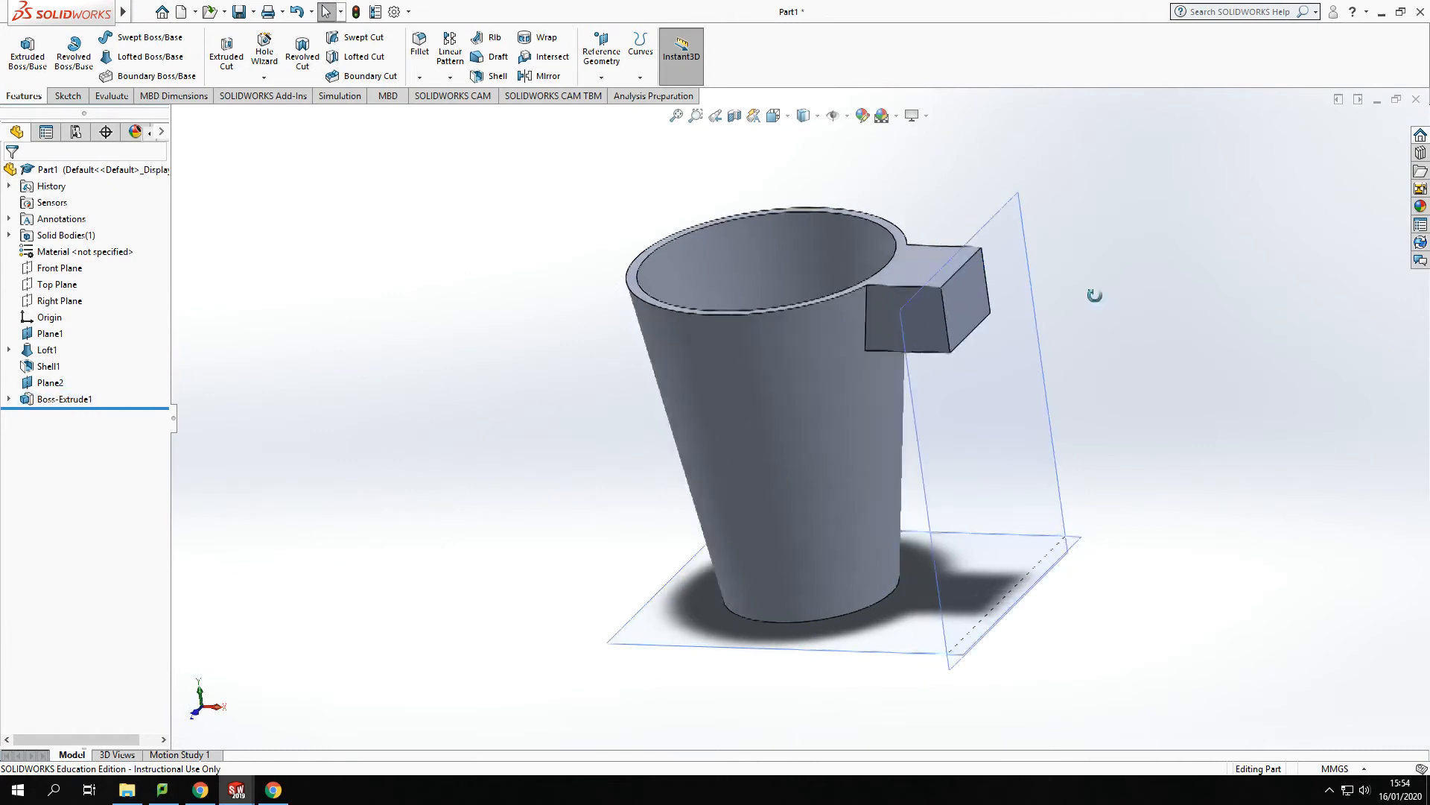
pyautogui.moveTo(1159, 353); pyautogui.dragTo(1124, 378, button='middle')
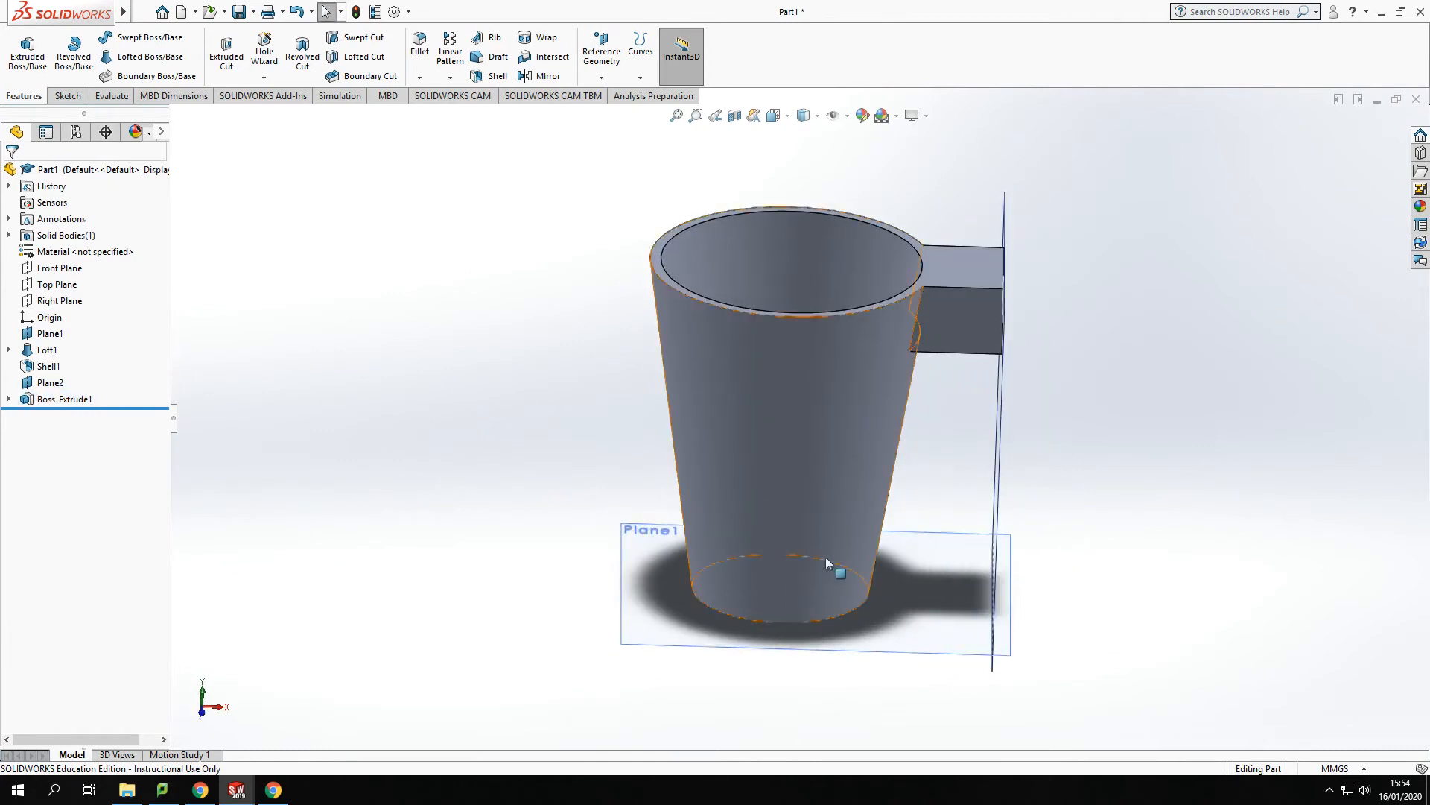
pyautogui.click(50, 382)
pyautogui.keyDown('ctrl'); pyautogui.click(41, 337); pyautogui.keyUp('ctrl')
pyautogui.rightClick(41, 343)
pyautogui.click(78, 335)
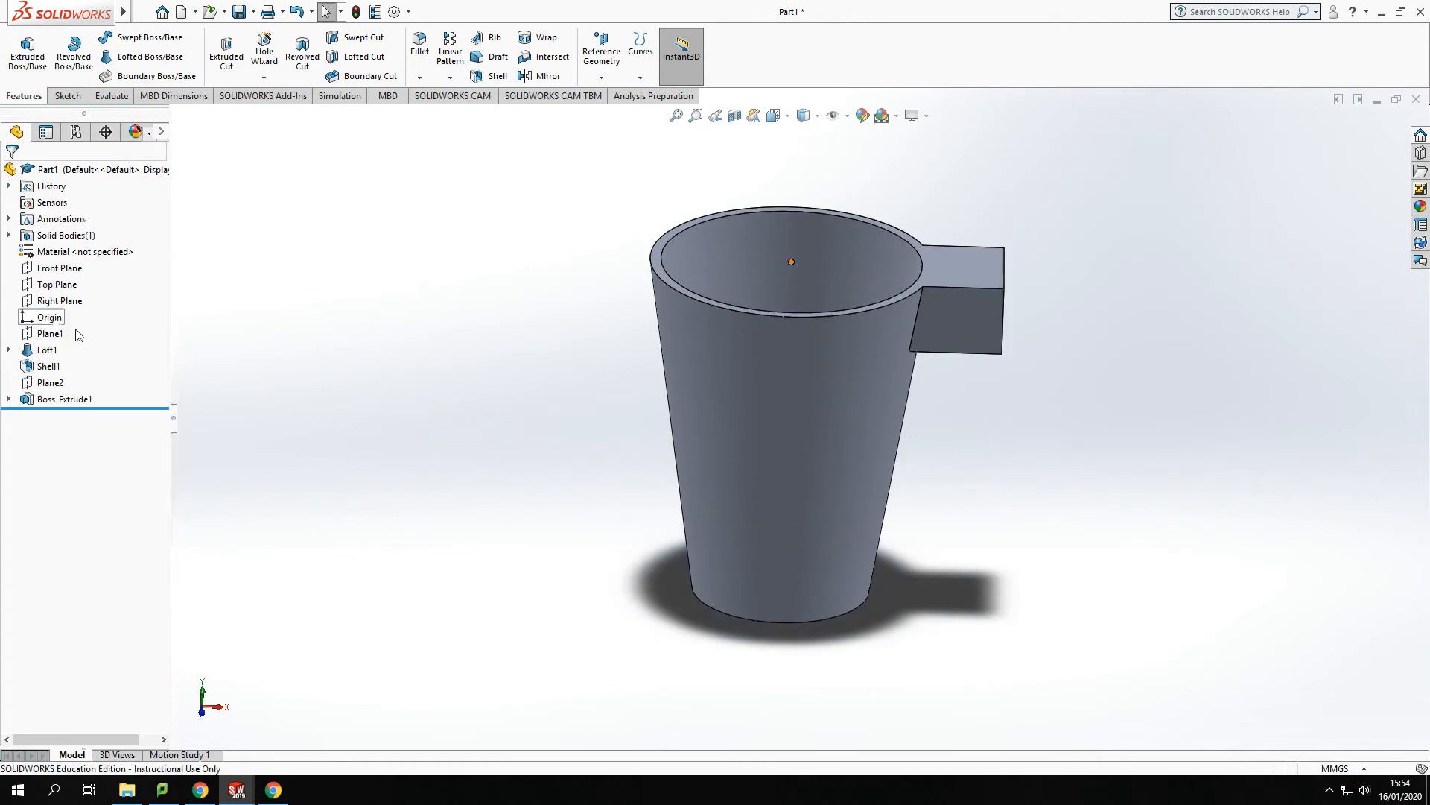
pyautogui.moveTo(485, 476)
pyautogui.mouseDown(button='middle')
pyautogui.moveTo(447, 530)
pyautogui.moveTo(482, 489)
pyautogui.mouseUp(button='middle')
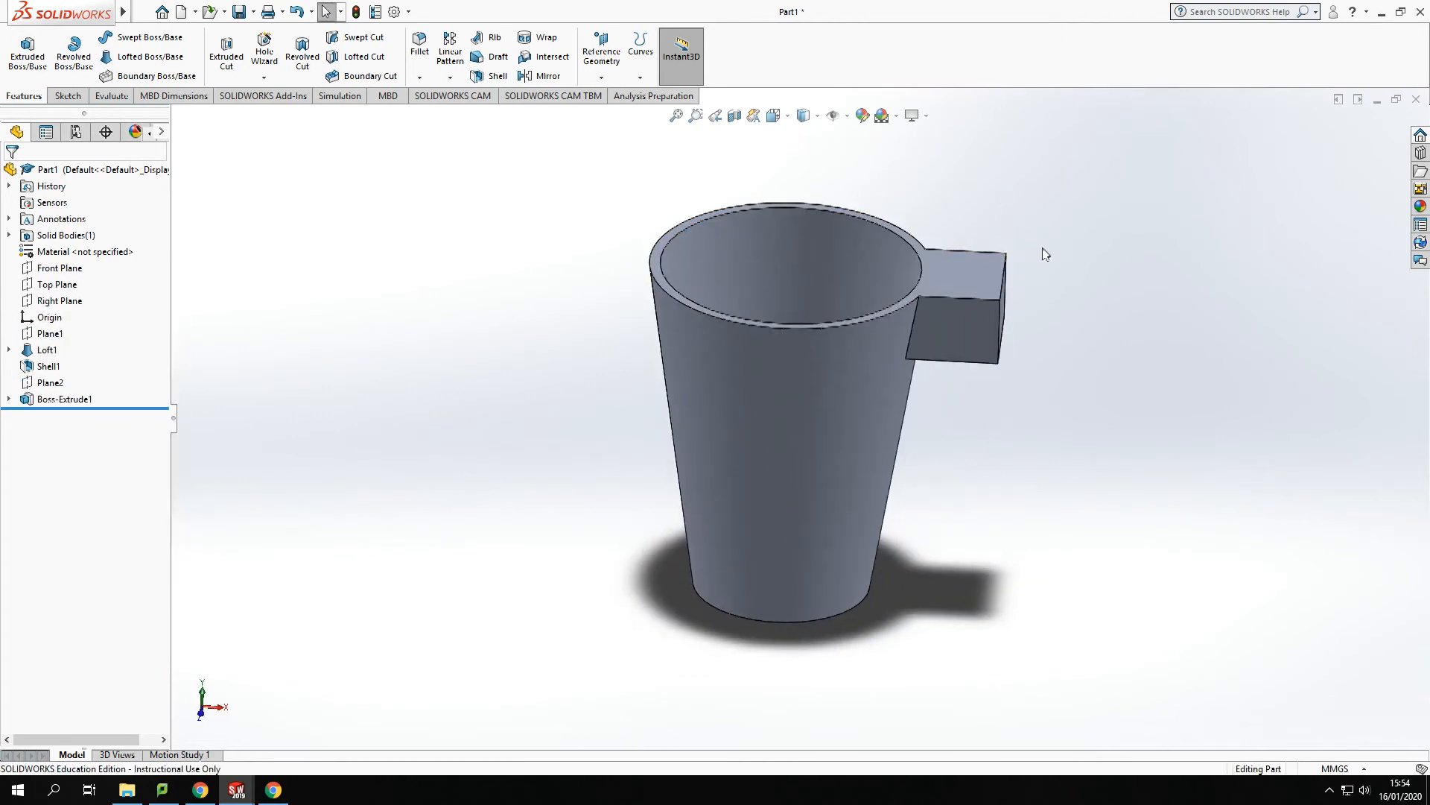
pyautogui.moveTo(1074, 239)
pyautogui.mouseDown(button='middle')
pyautogui.moveTo(989, 259)
pyautogui.moveTo(1079, 238)
pyautogui.mouseUp(button='middle')
pyautogui.scroll(2, 1083, 283)
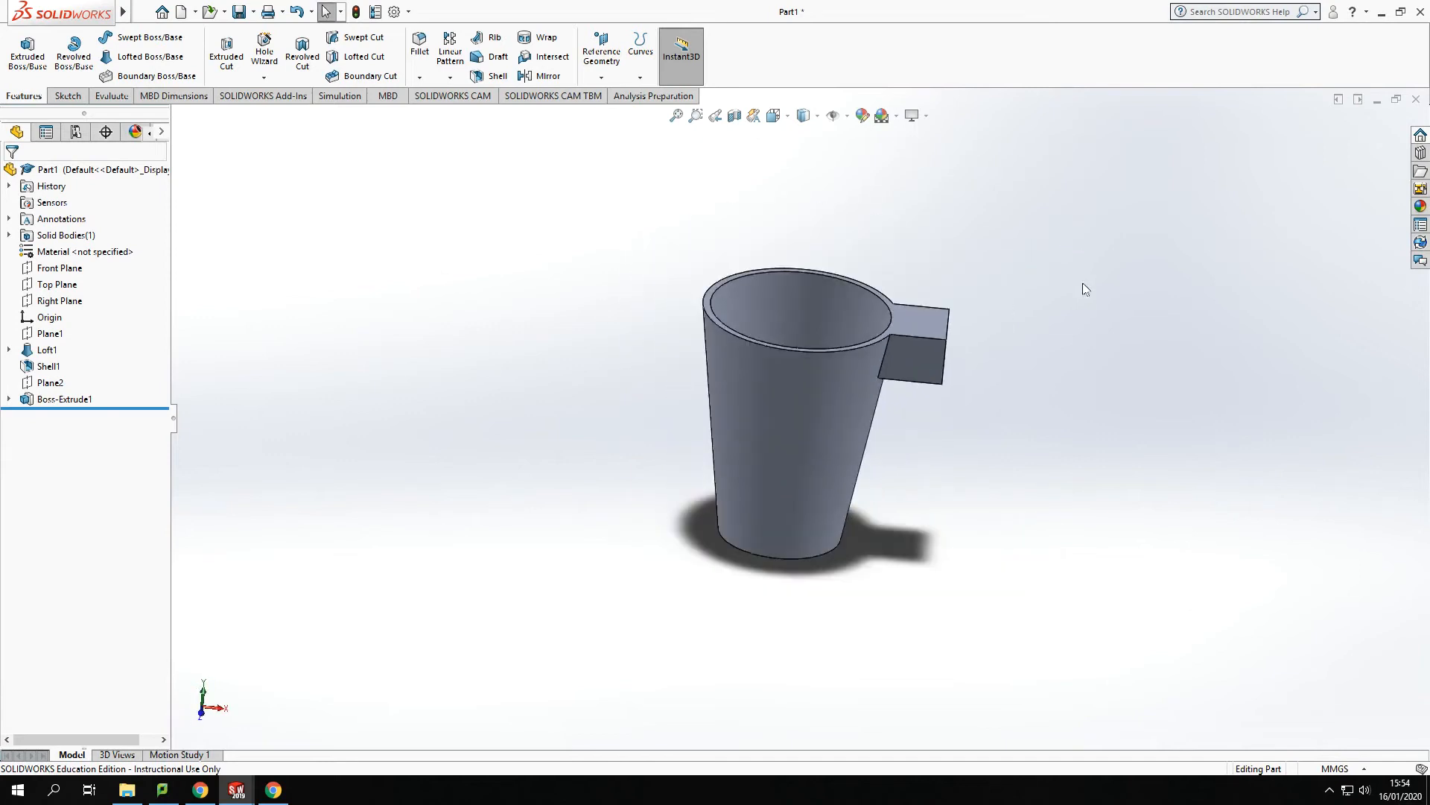
pyautogui.scroll(-2, 1083, 283)
pyautogui.scroll(2, 415, 569)
pyautogui.moveTo(415, 568); pyautogui.dragTo(458, 456, button='middle')
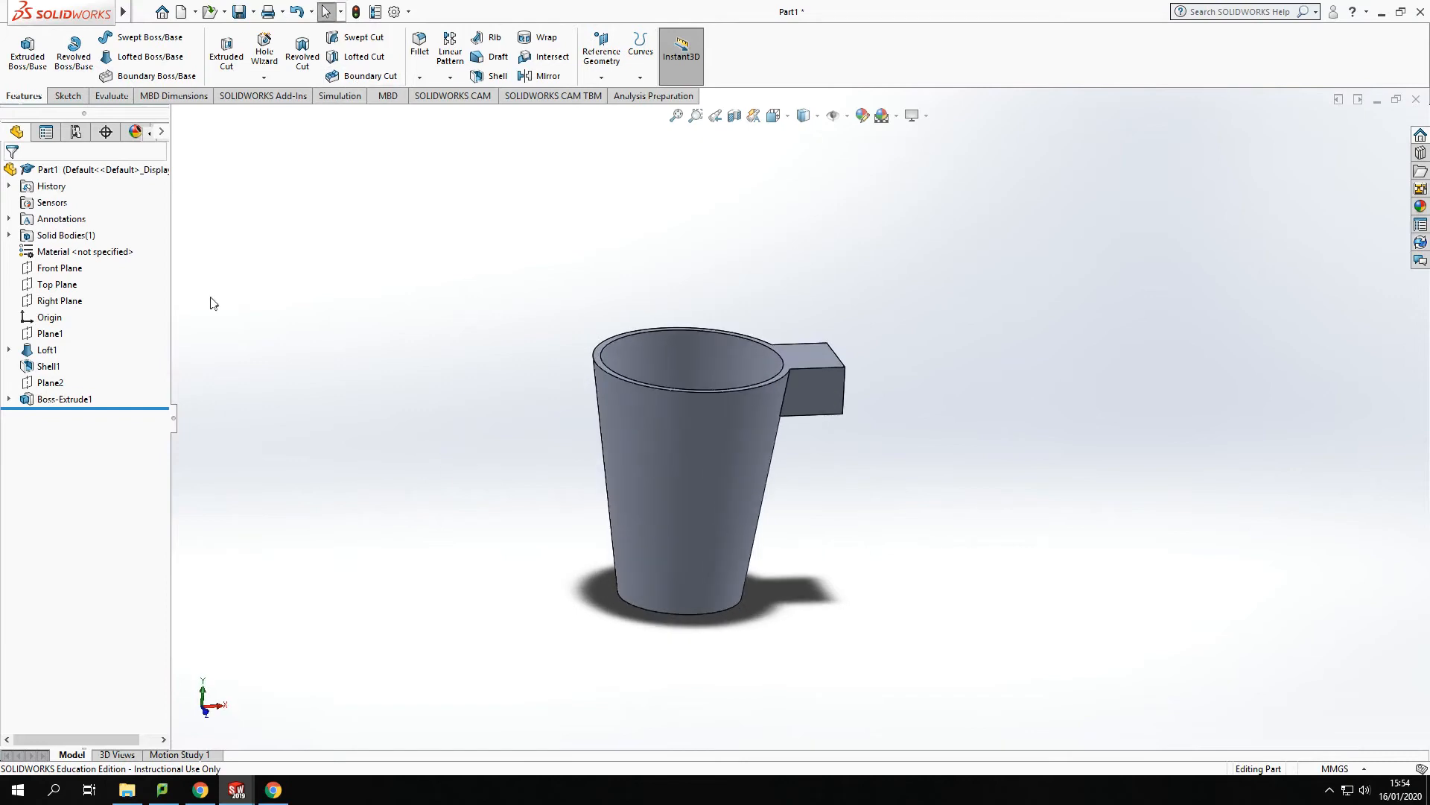
# Disable the Simulation command set, enable it again, and display its commands
pyautogui.rightClick(279, 95)
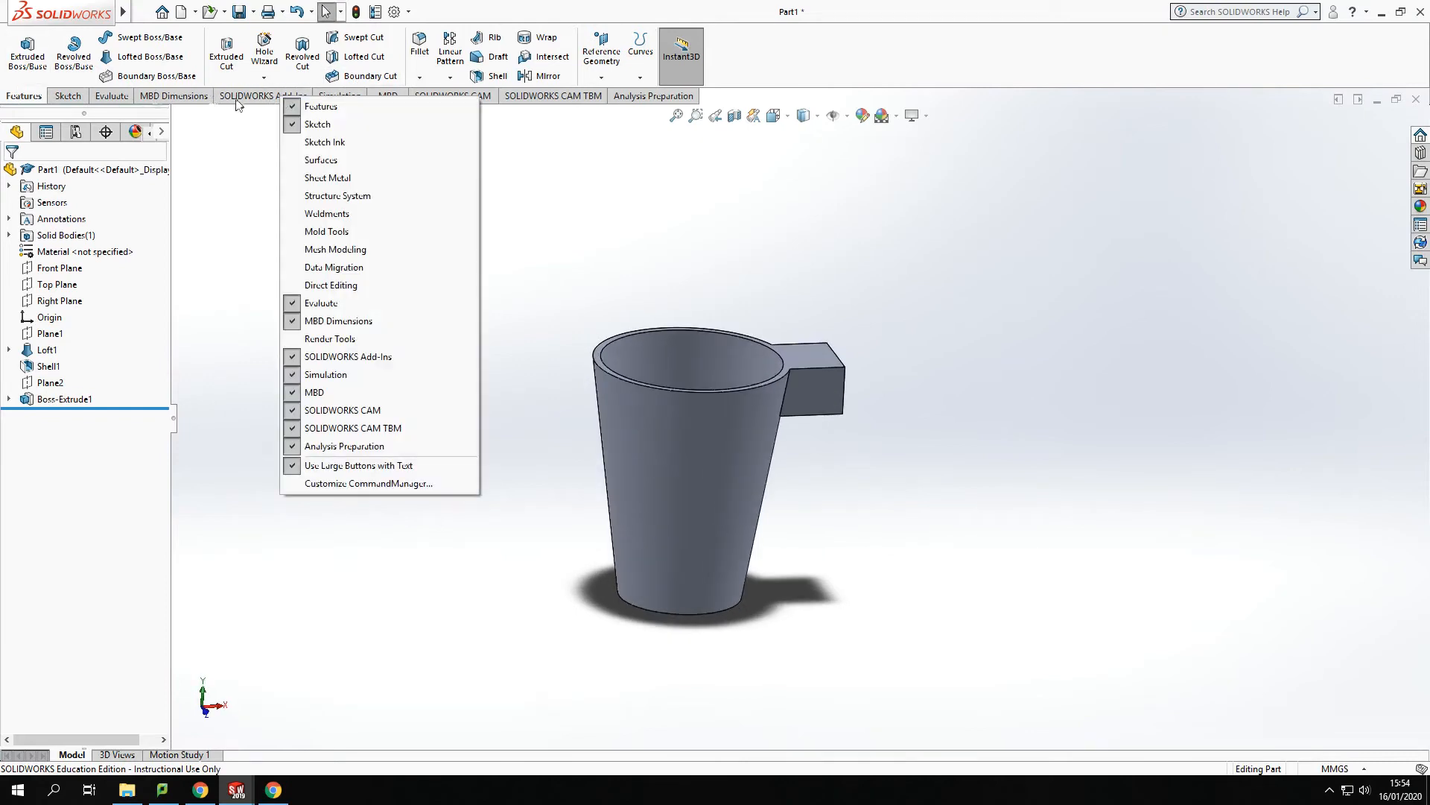
pyautogui.click(327, 374)
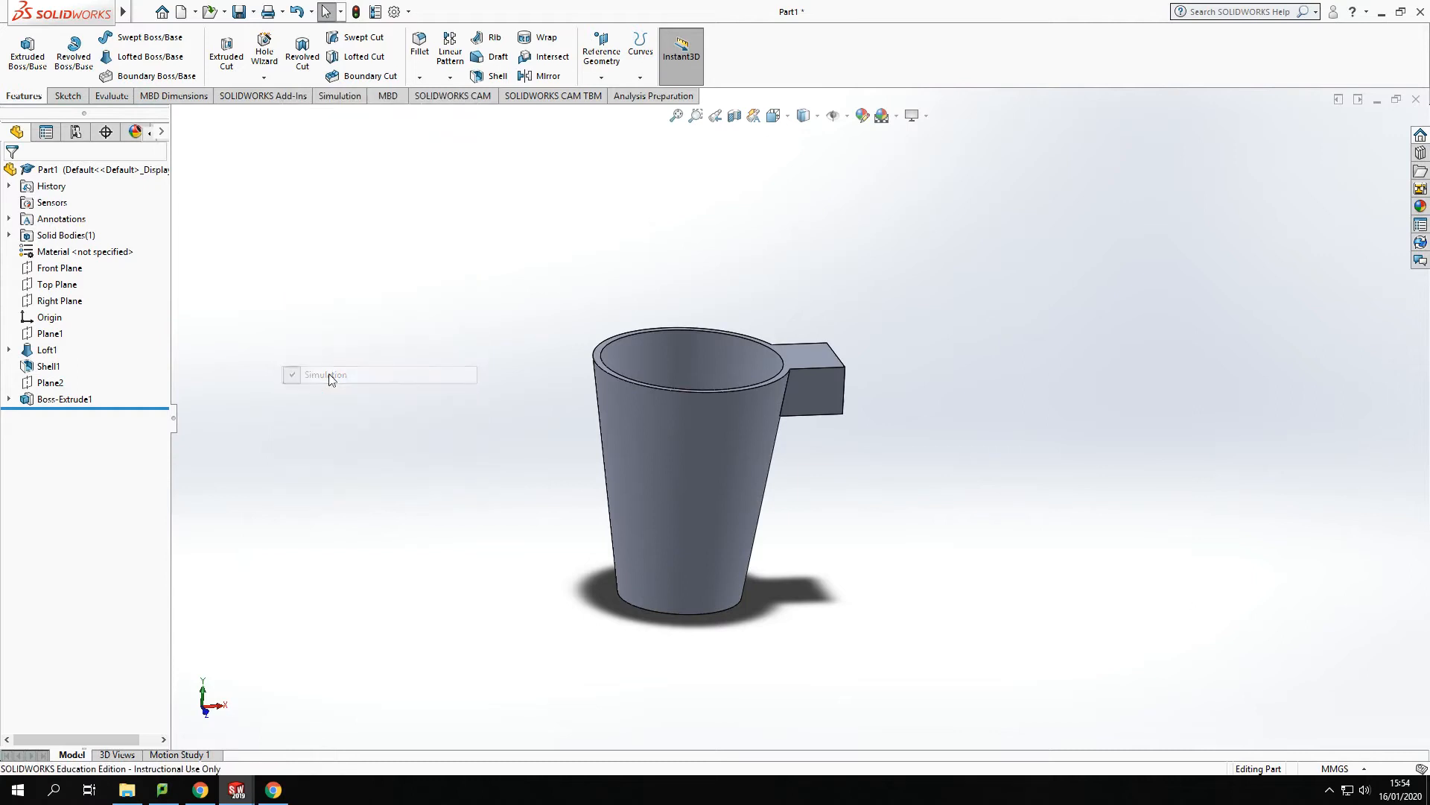
pyautogui.rightClick(296, 100)
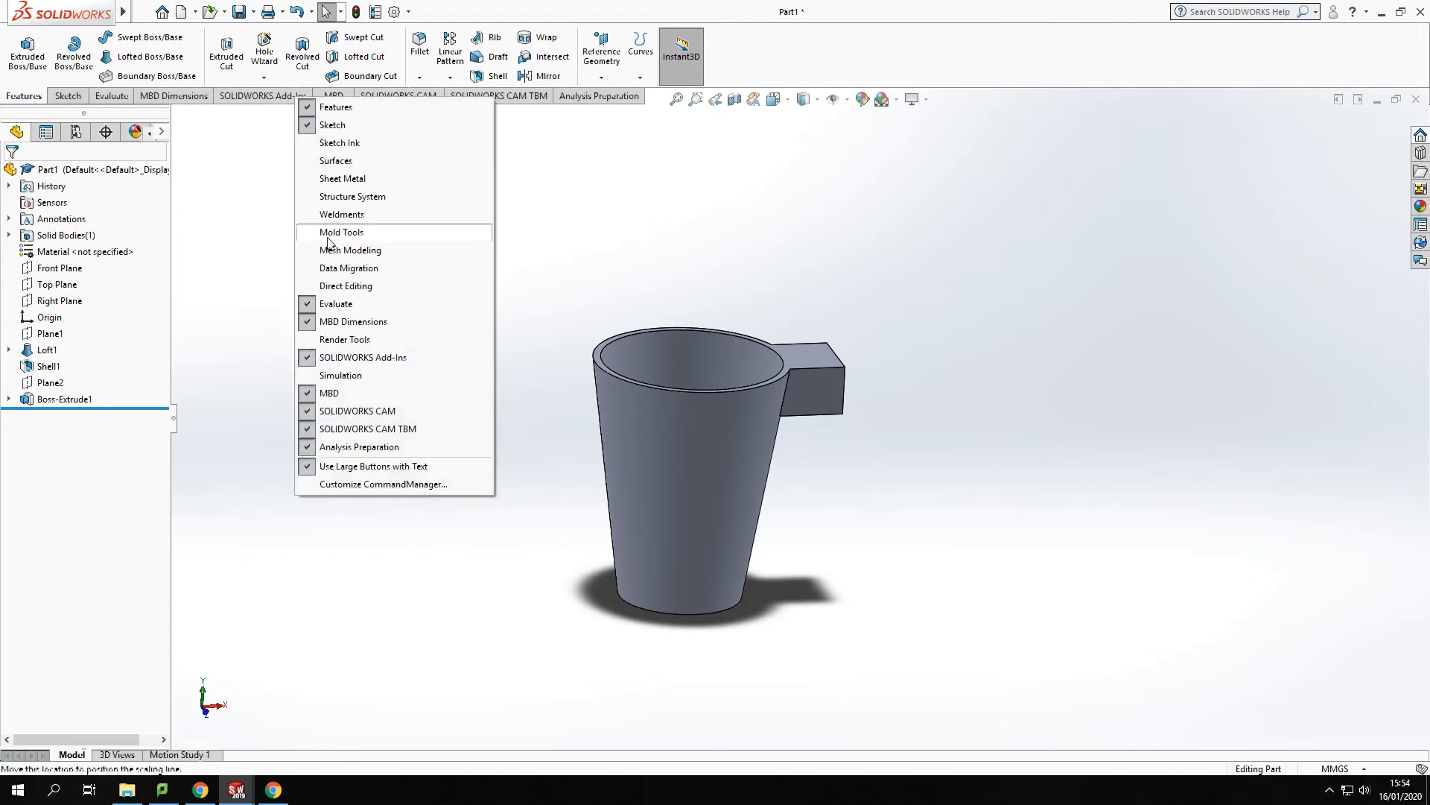
pyautogui.click(365, 374)
pyautogui.click(340, 97)
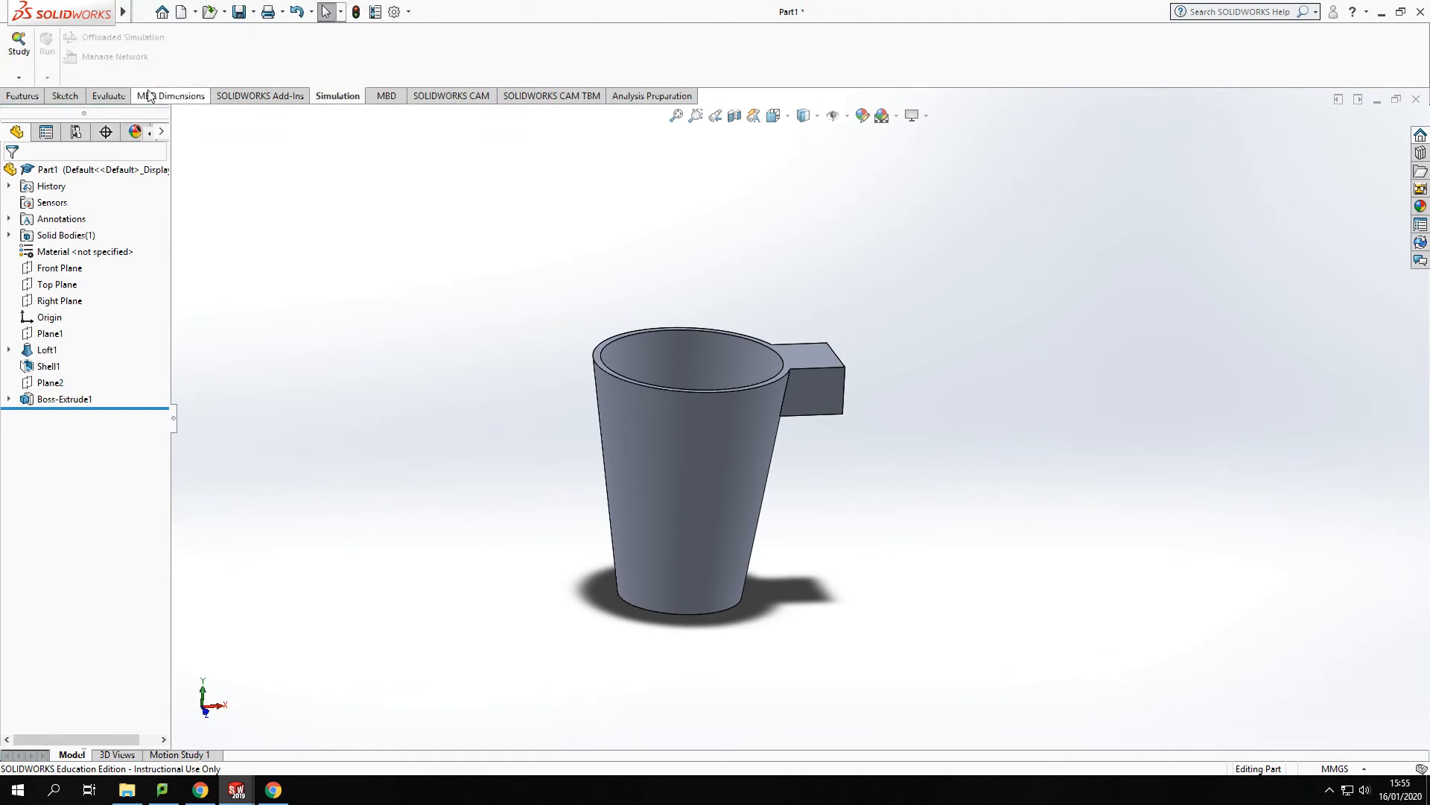
# Create a Static simulation study named "Cup"
pyautogui.moveTo(994, 306); pyautogui.dragTo(970, 302, button='middle')
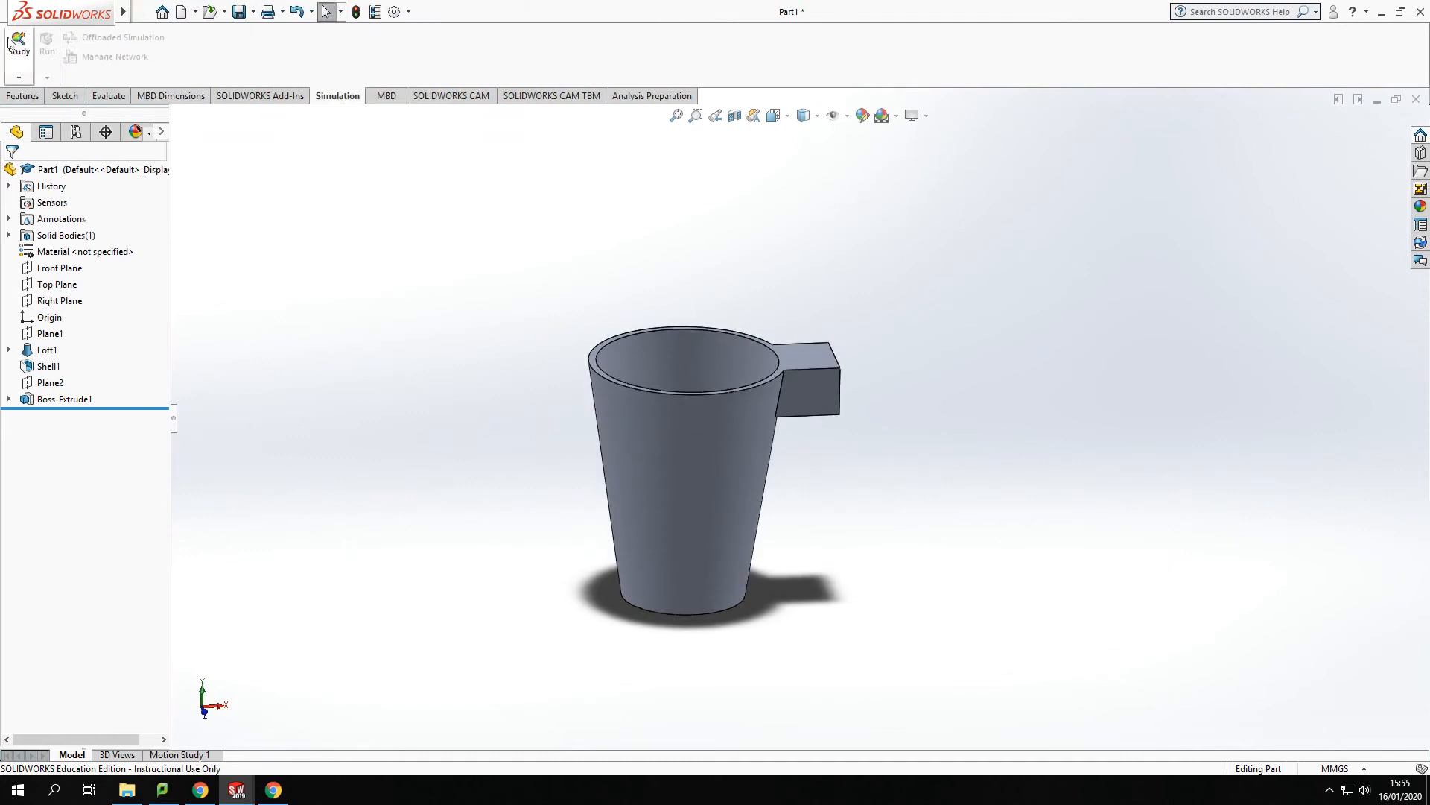
pyautogui.click(19, 45)
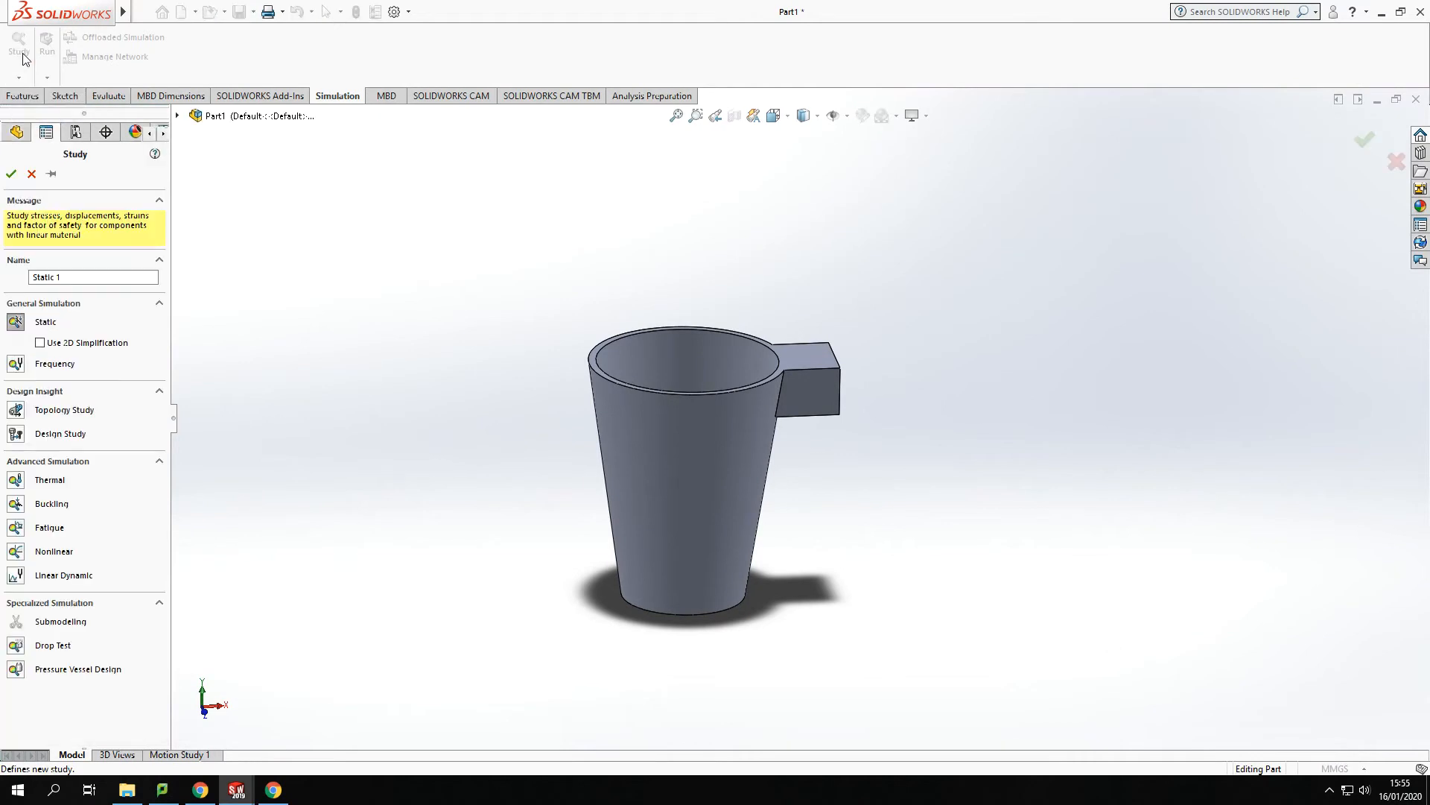
pyautogui.moveTo(68, 277); pyautogui.dragTo(2, 278)
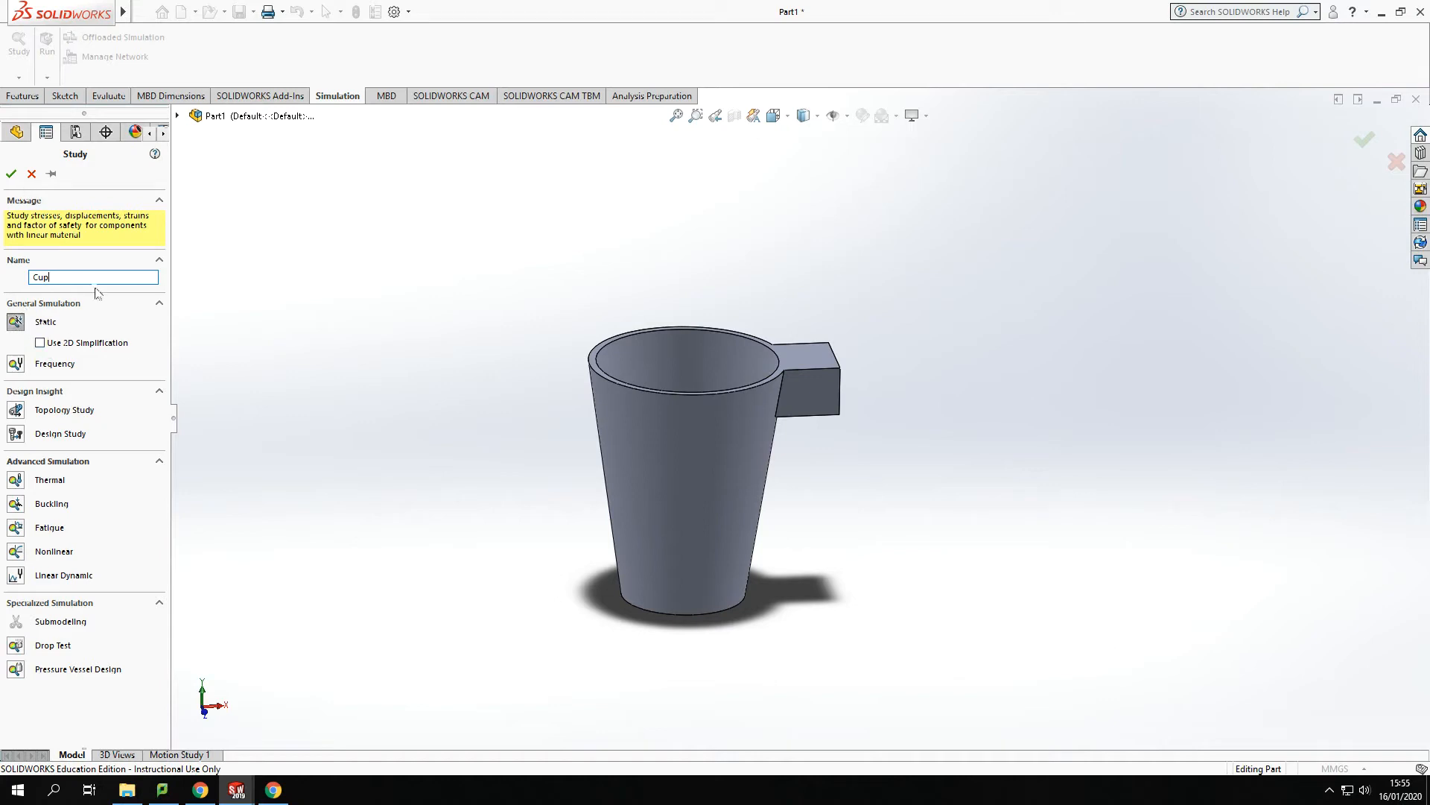
pyautogui.click(12, 174)
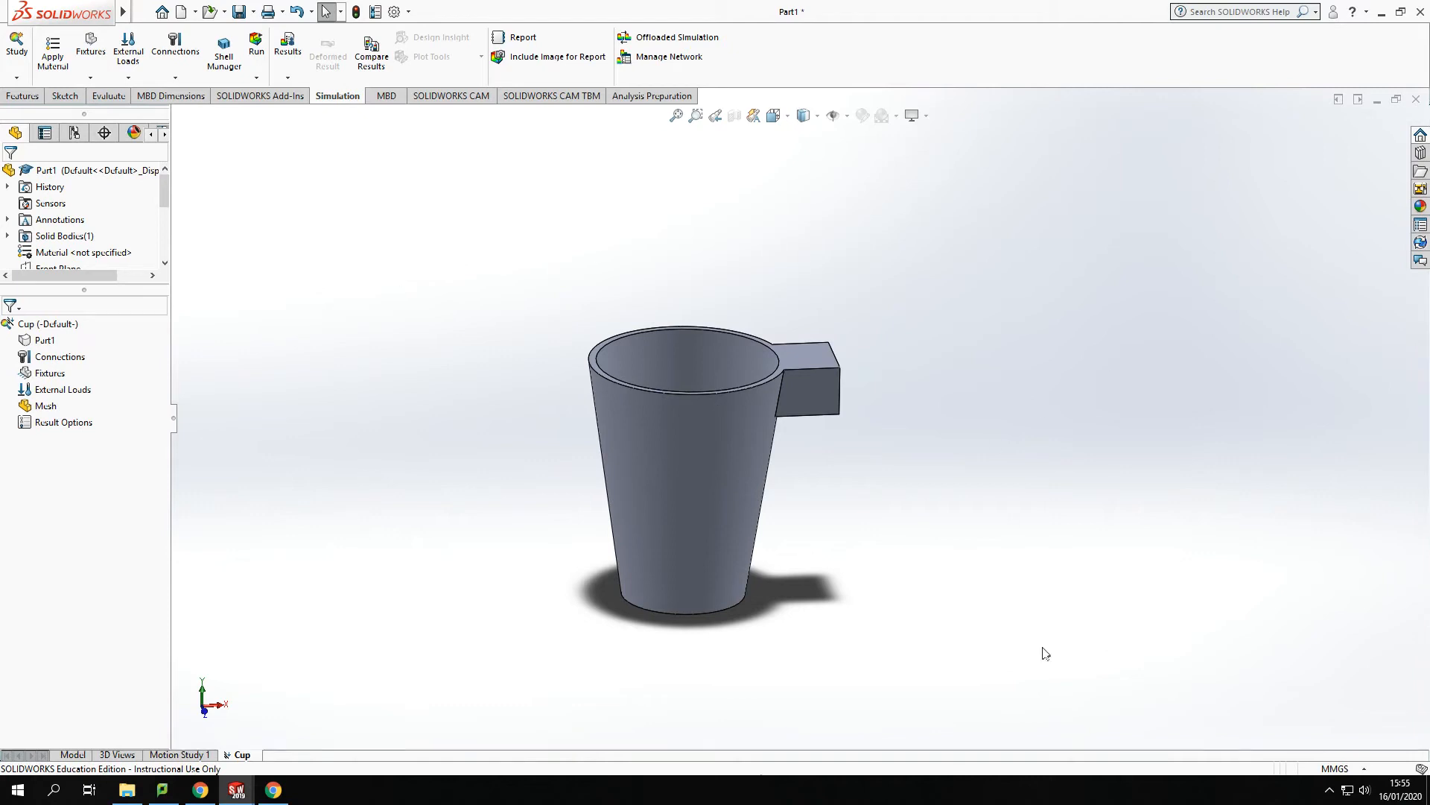
# Apply ABS from the Plastics category of SOLIDWORKS Materials to the cup in the study
pyautogui.click(52, 61)
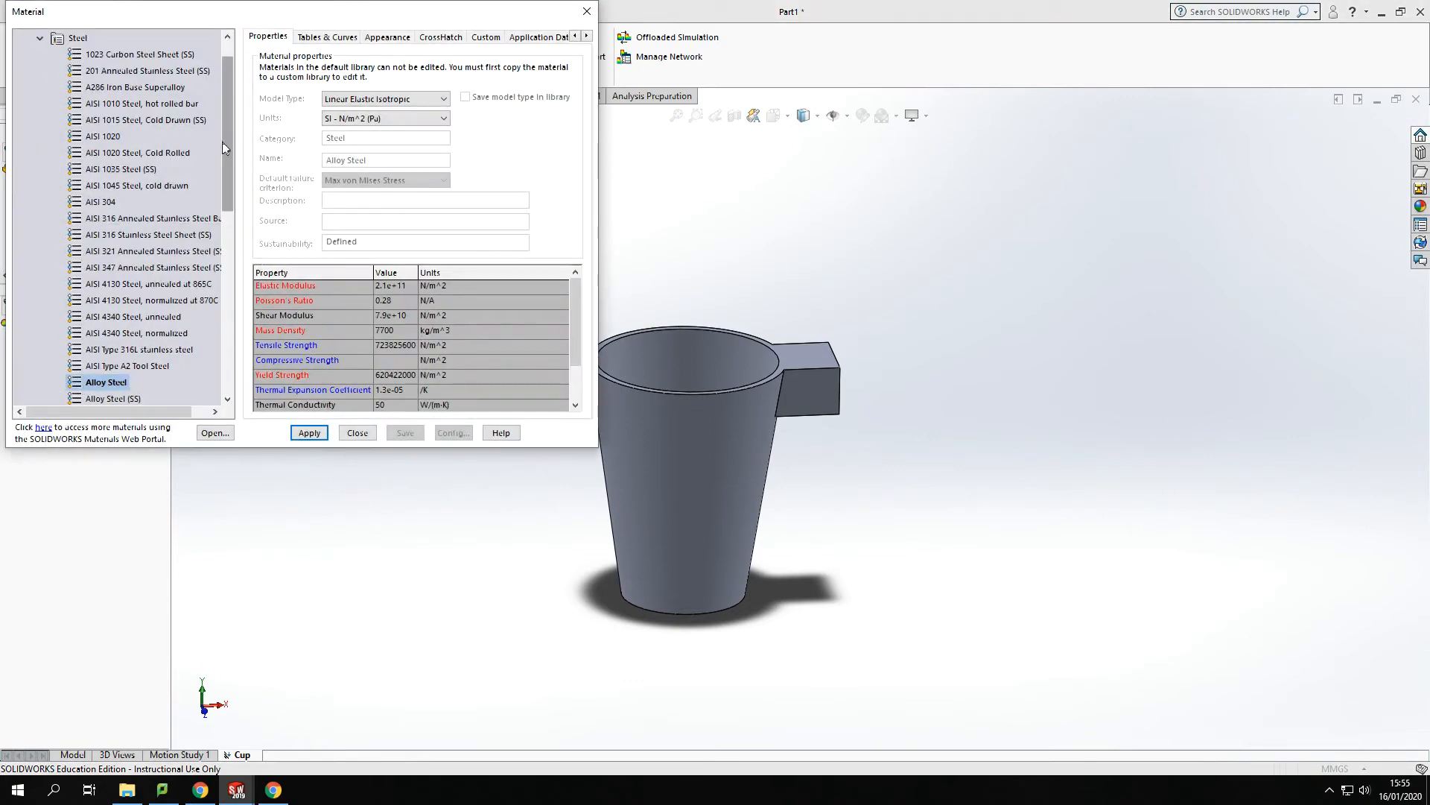
pyautogui.click(38, 38)
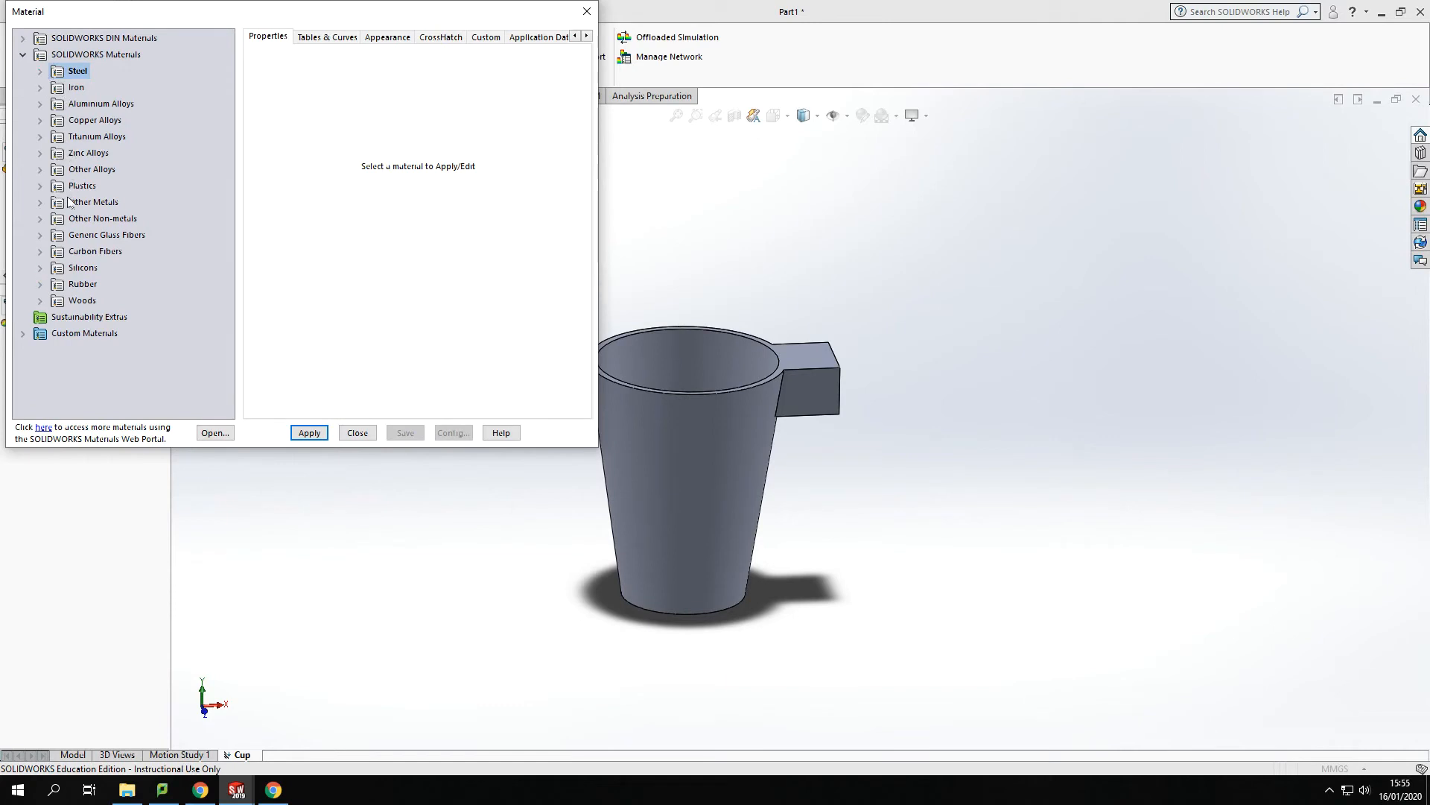
pyautogui.click(40, 186)
pyautogui.click(91, 55)
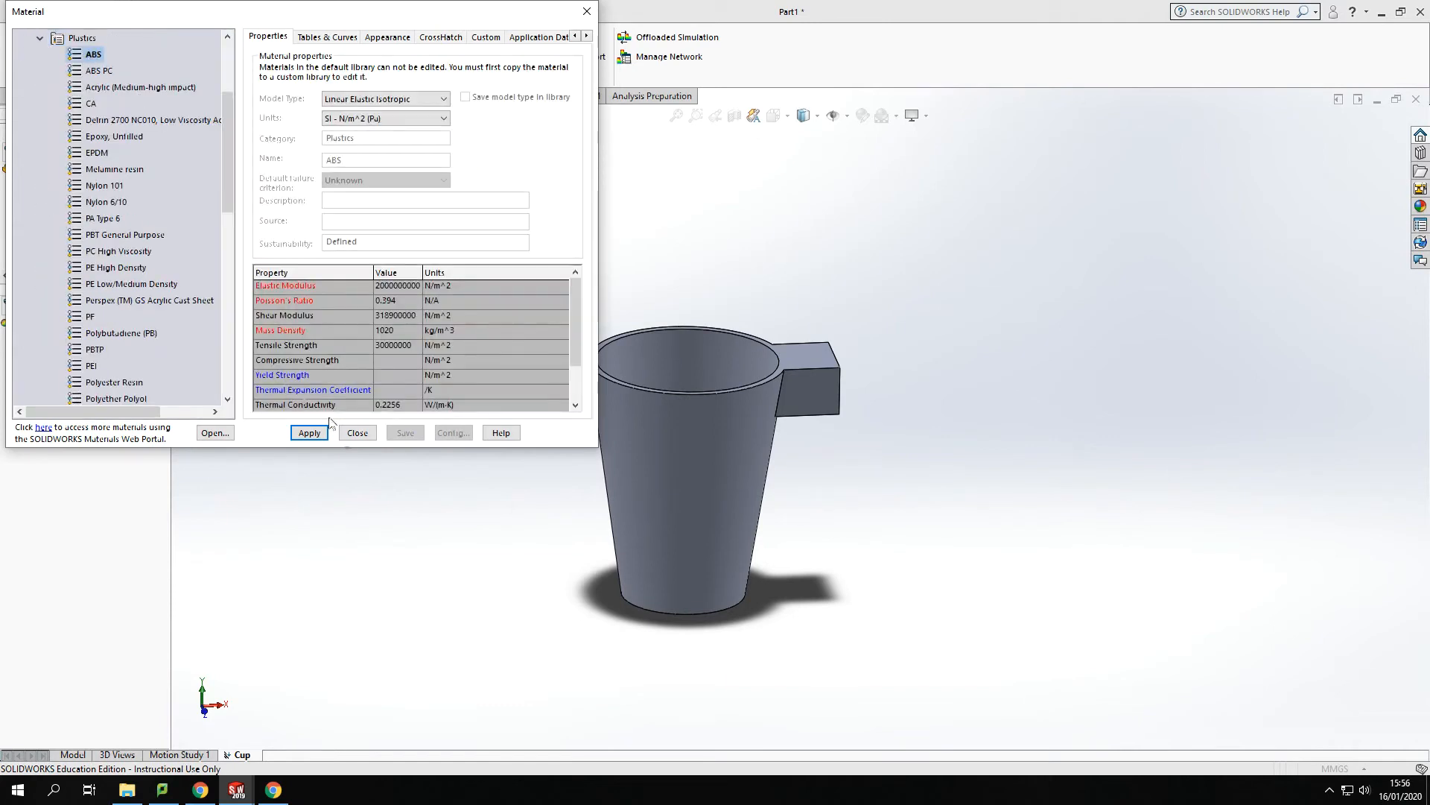
pyautogui.click(308, 433)
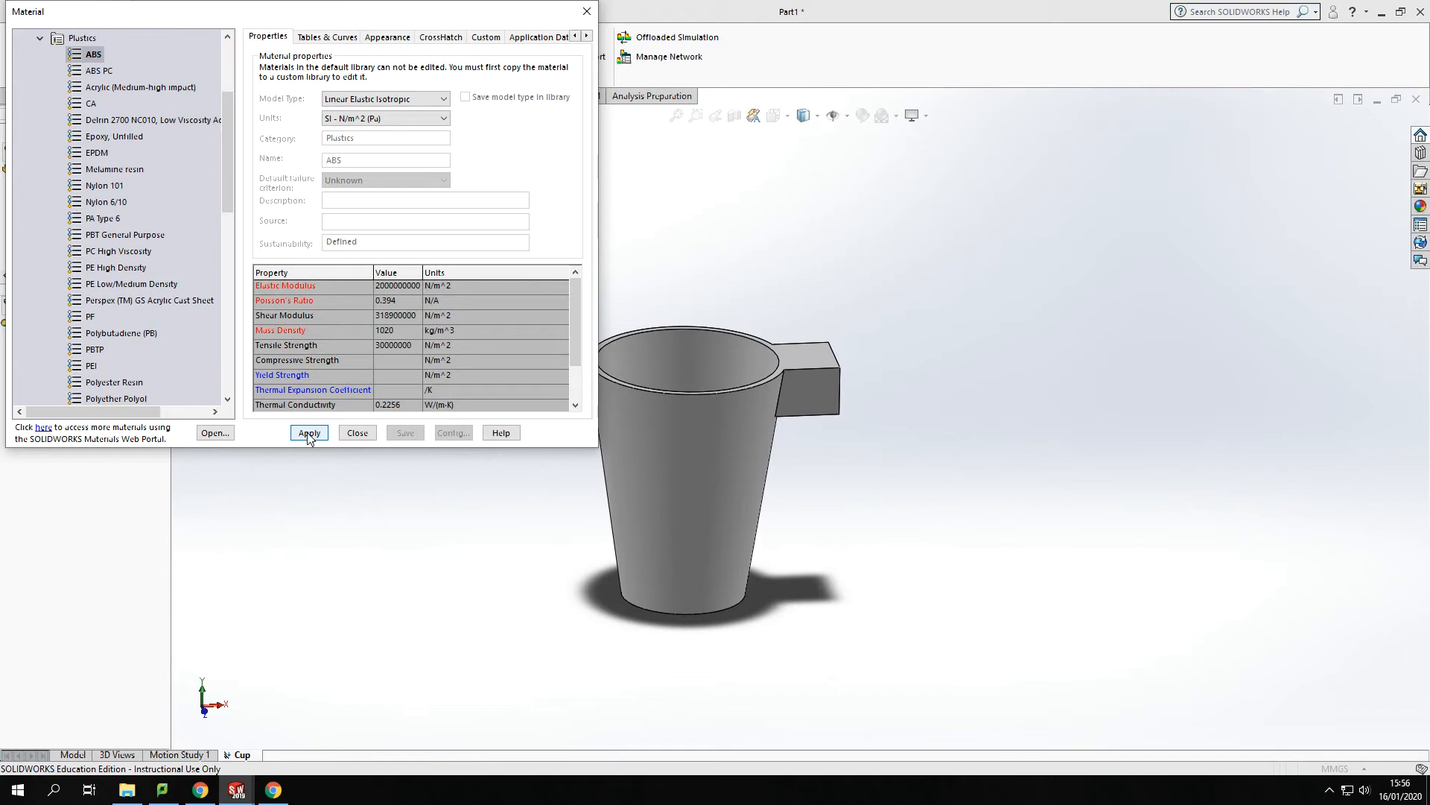
pyautogui.click(358, 433)
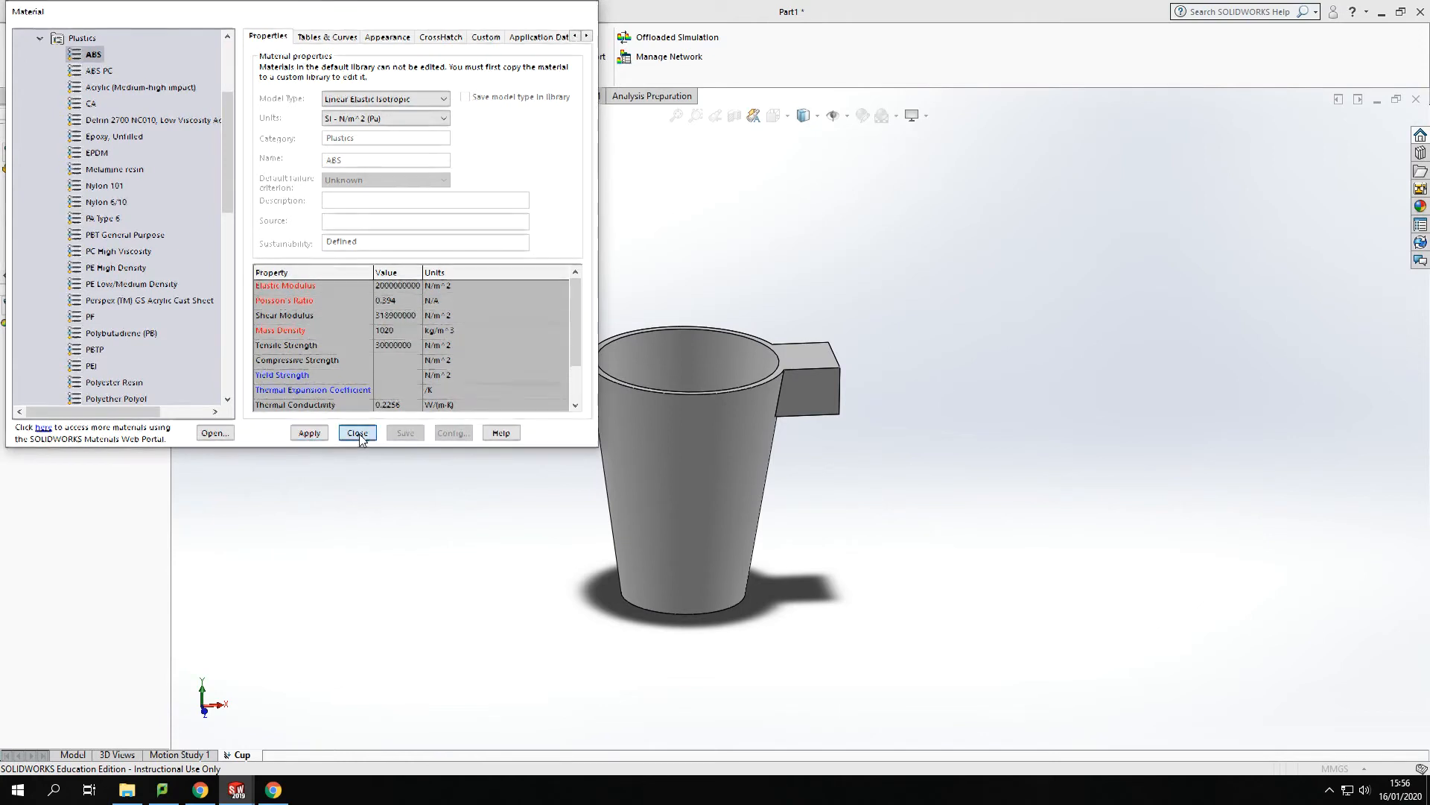
# Add a Fixed Geometry fixture to the outer end face of the block handle
pyautogui.moveTo(933, 351); pyautogui.dragTo(884, 418, button='middle')
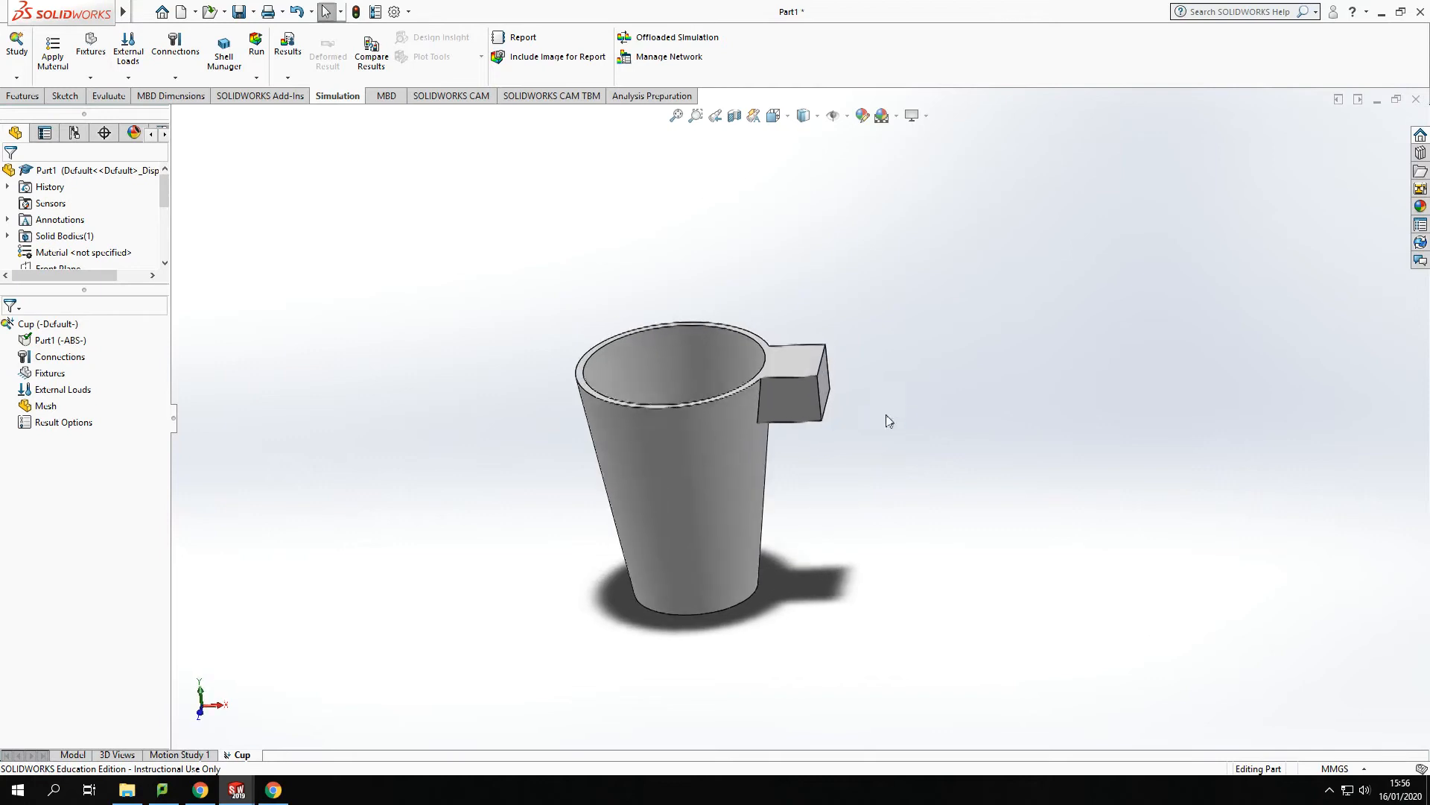
pyautogui.click(90, 77)
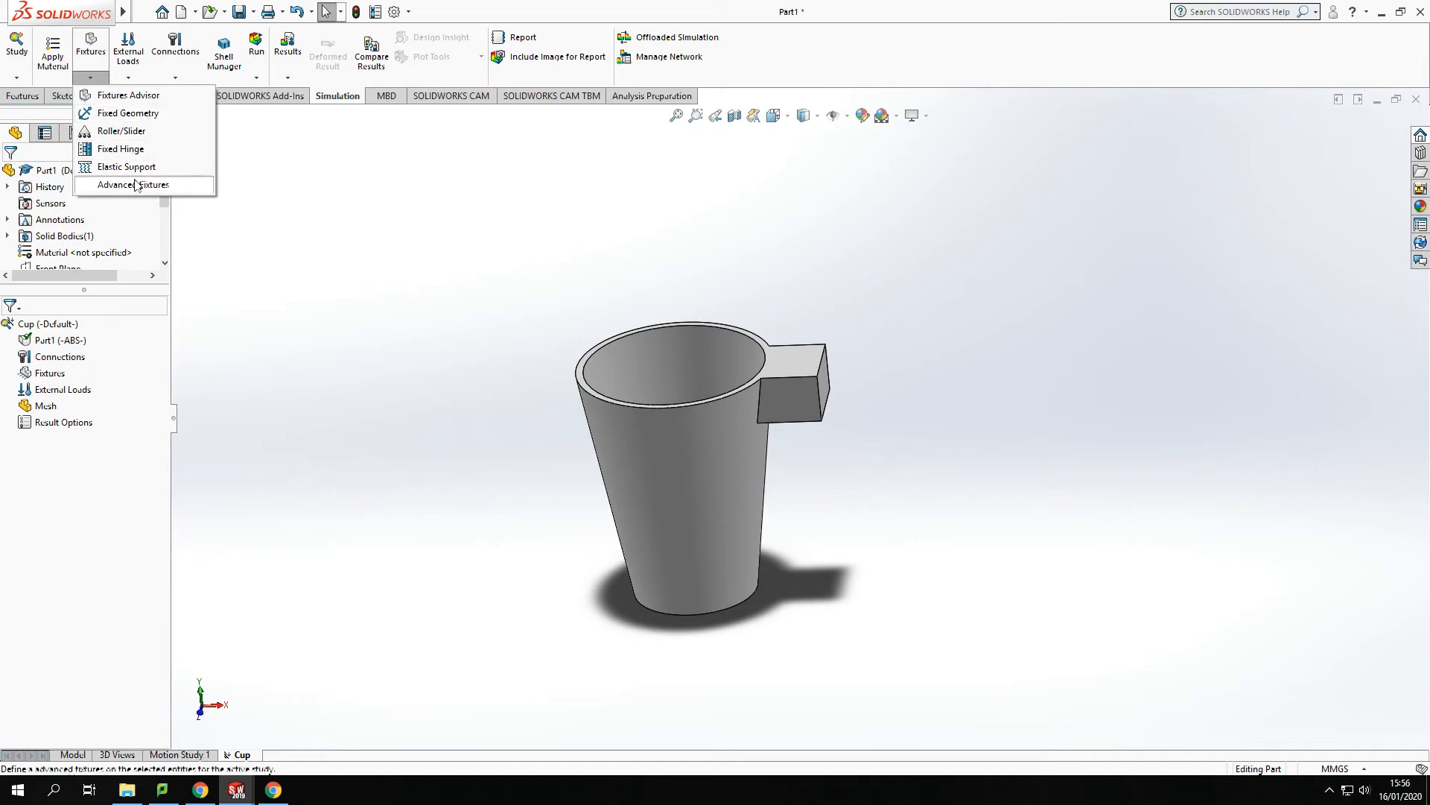
pyautogui.click(119, 113)
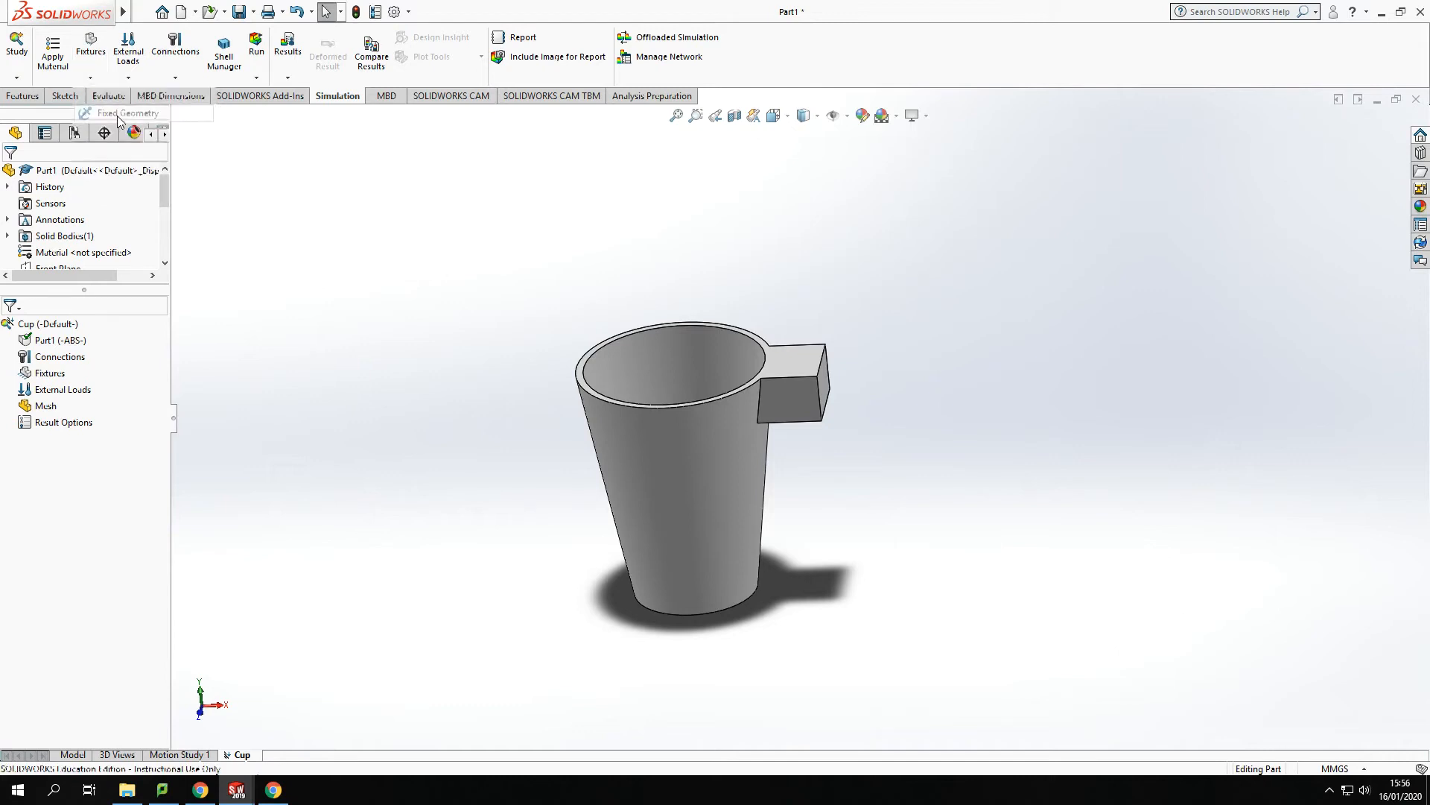
pyautogui.click(826, 386)
pyautogui.moveTo(1022, 374); pyautogui.dragTo(738, 387, button='middle')
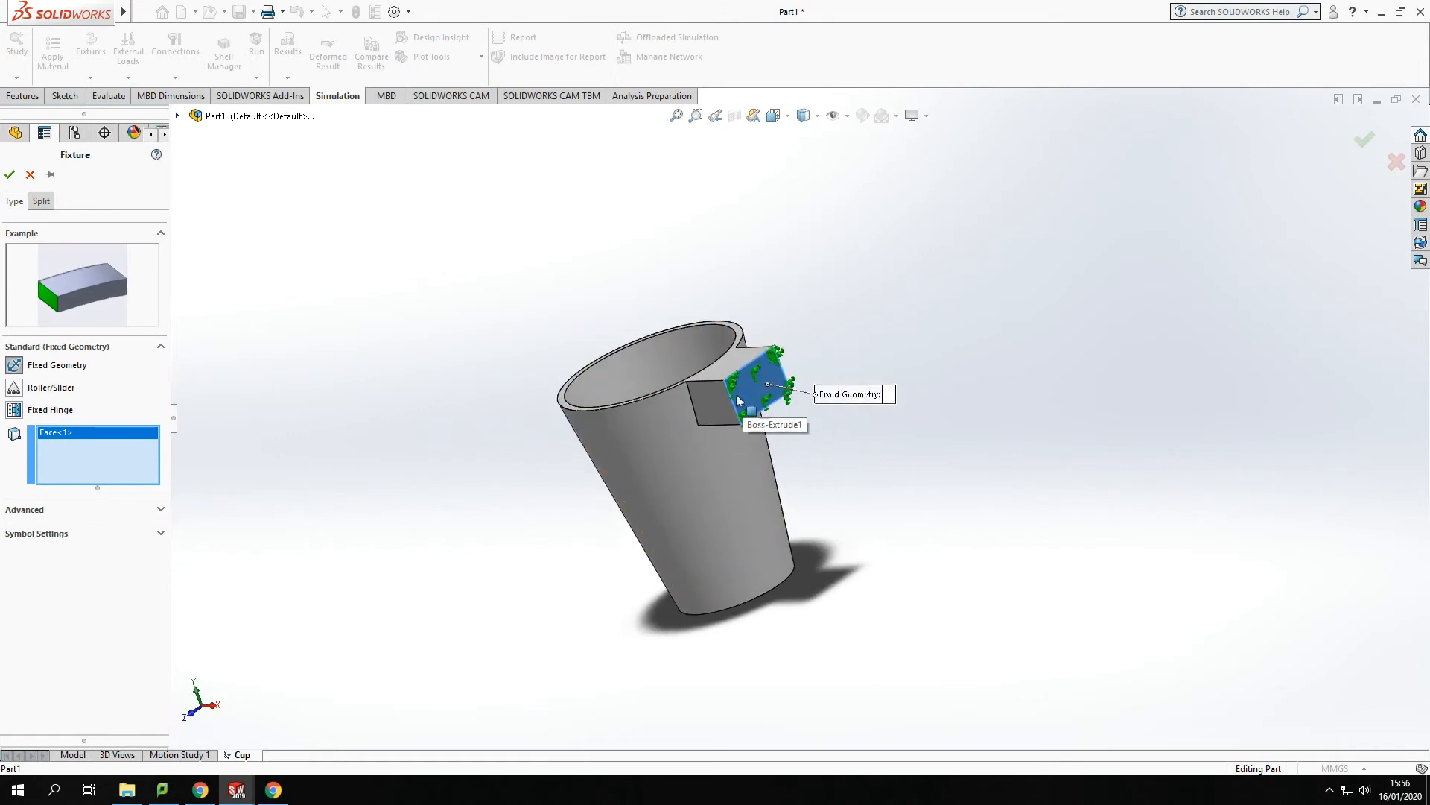
pyautogui.moveTo(789, 292); pyautogui.dragTo(864, 248, button='middle')
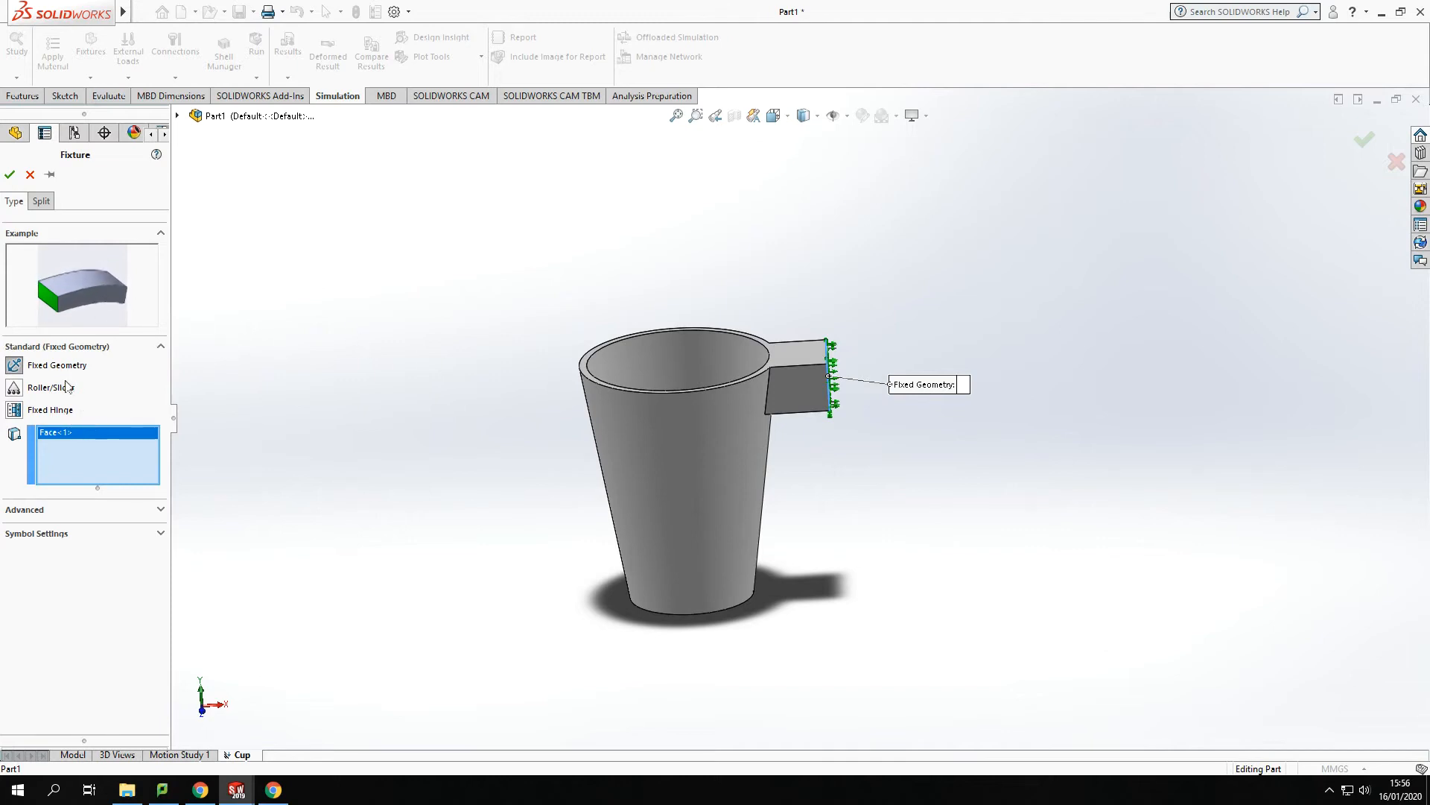
pyautogui.click(9, 175)
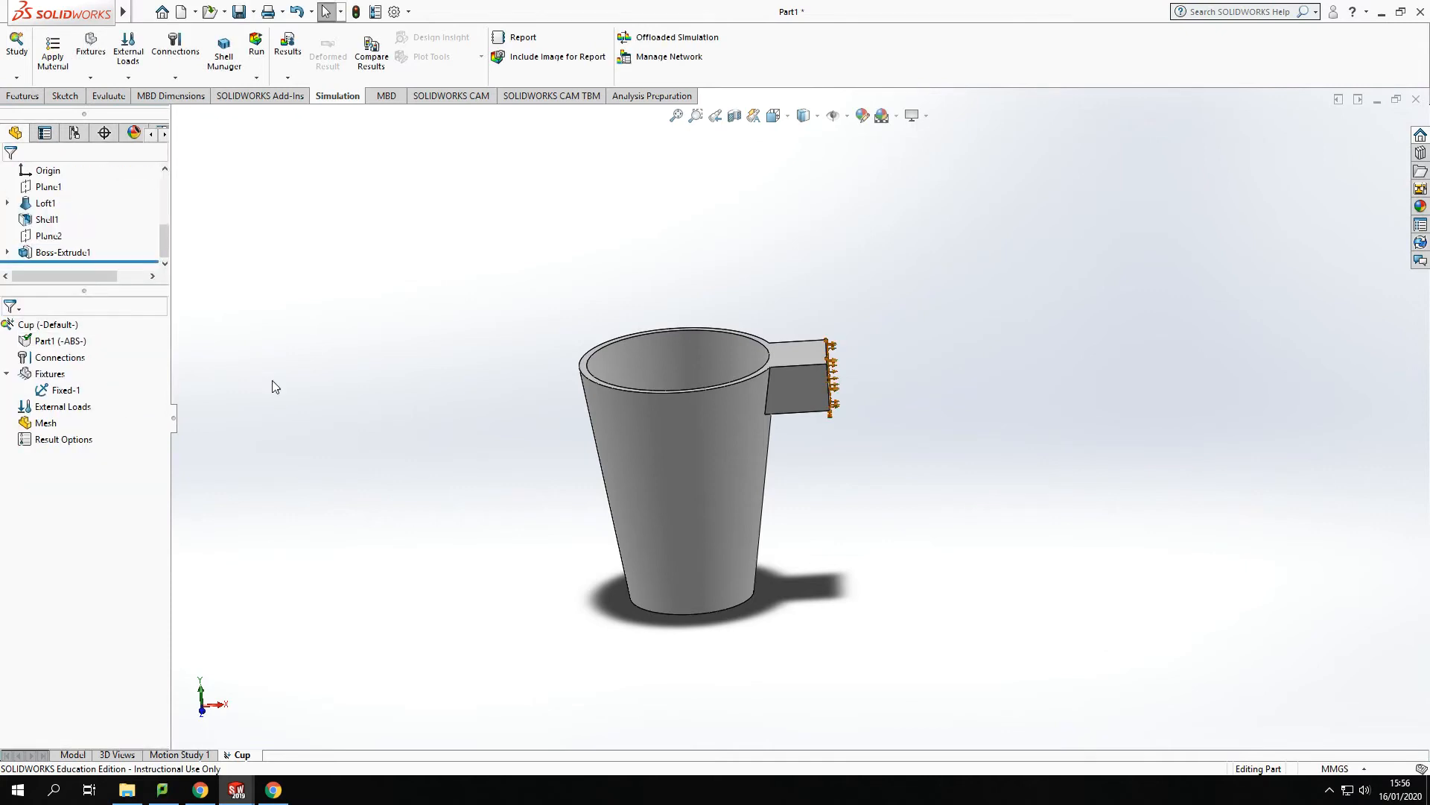
# Apply a 20 N force normal to the inside bottom face of the cup
pyautogui.click(130, 78)
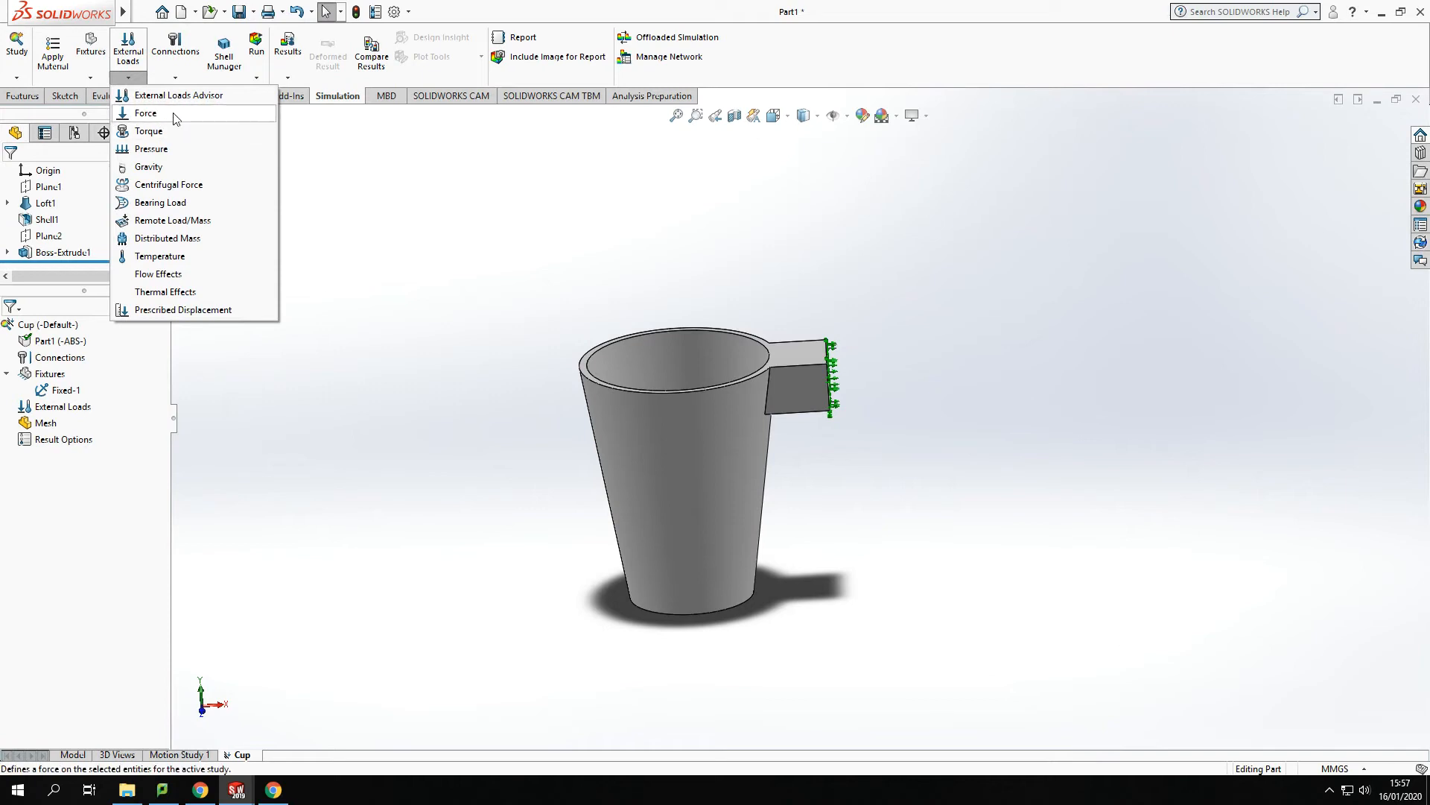
pyautogui.click(147, 118)
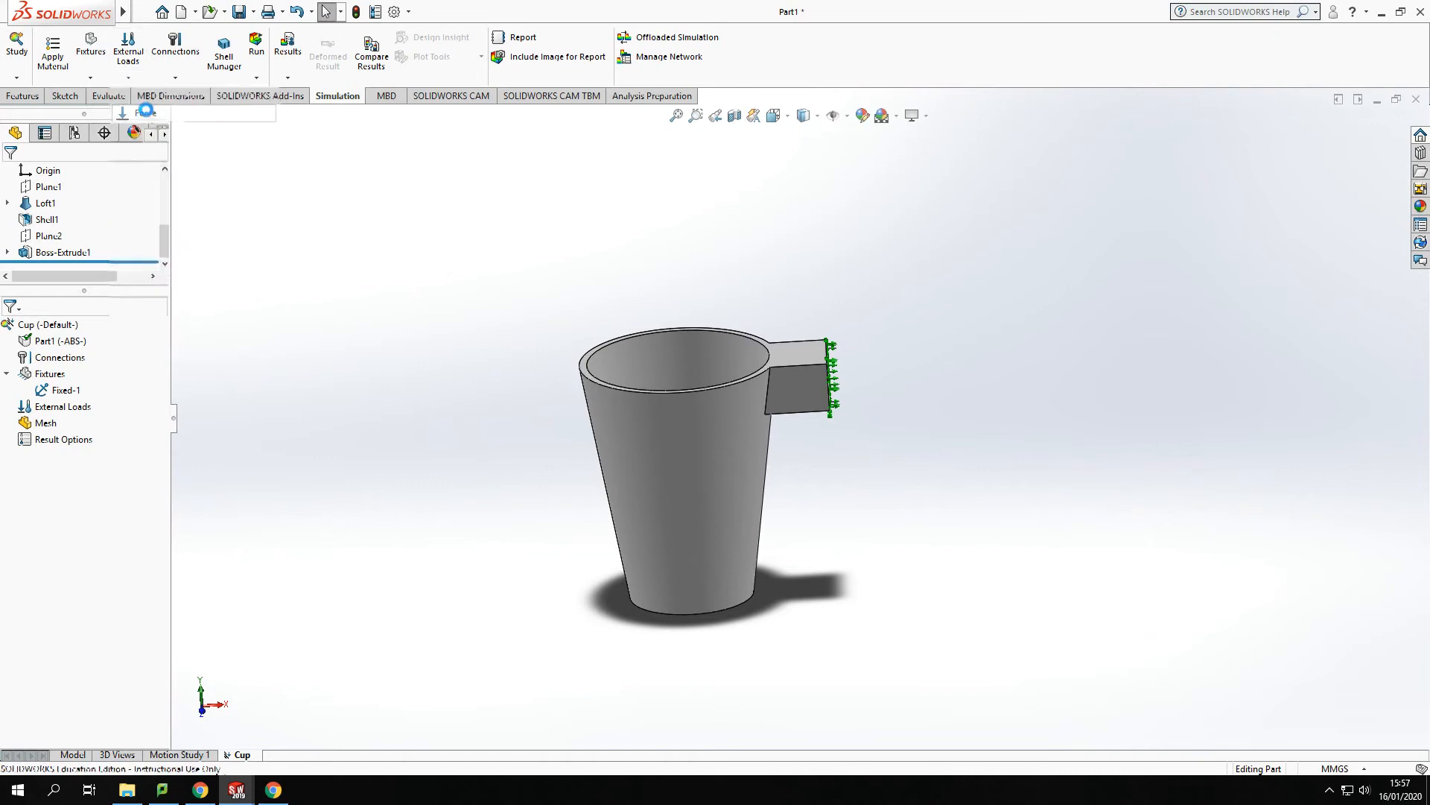
pyautogui.moveTo(387, 266); pyautogui.dragTo(574, 494, button='middle')
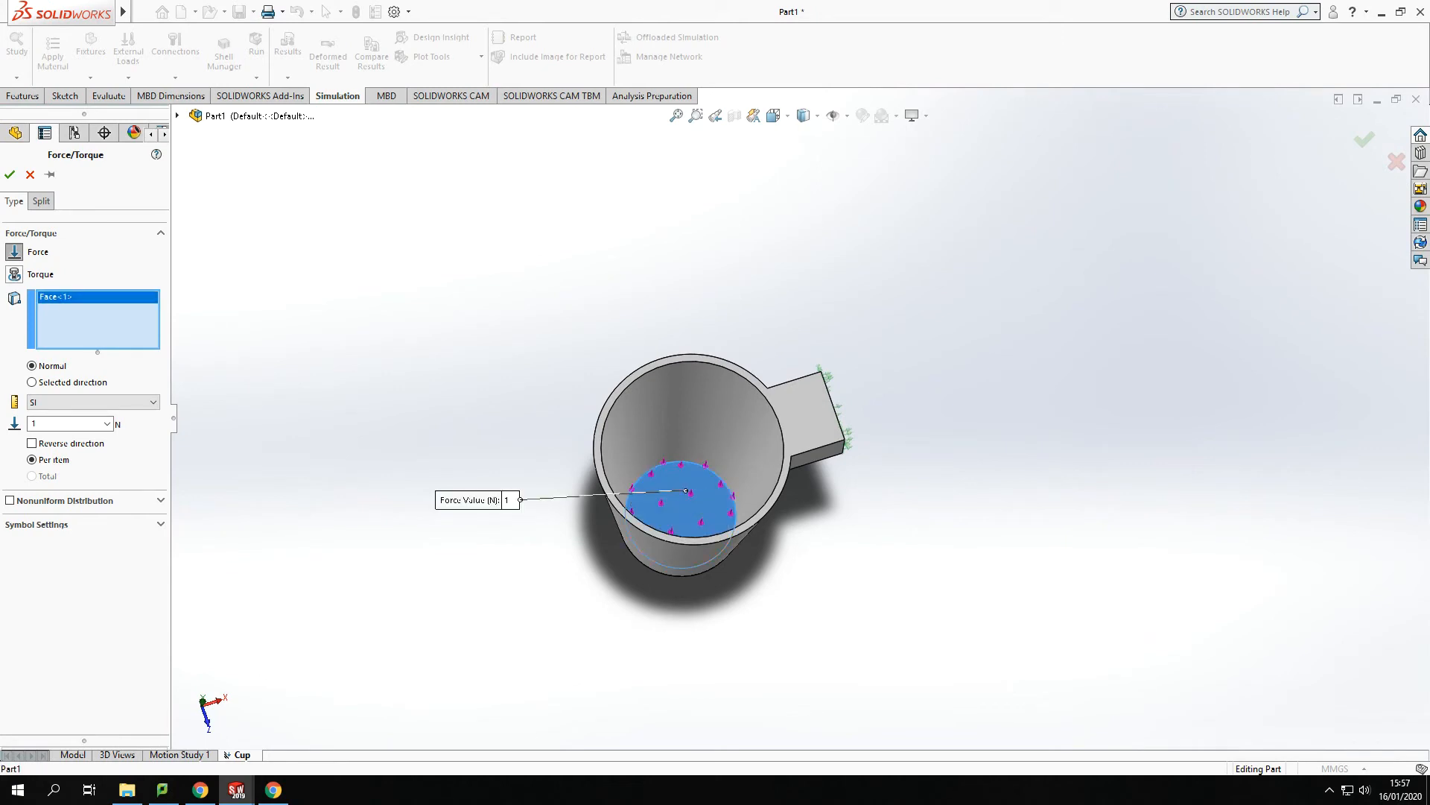
pyautogui.moveTo(559, 655); pyautogui.dragTo(537, 417, button='middle')
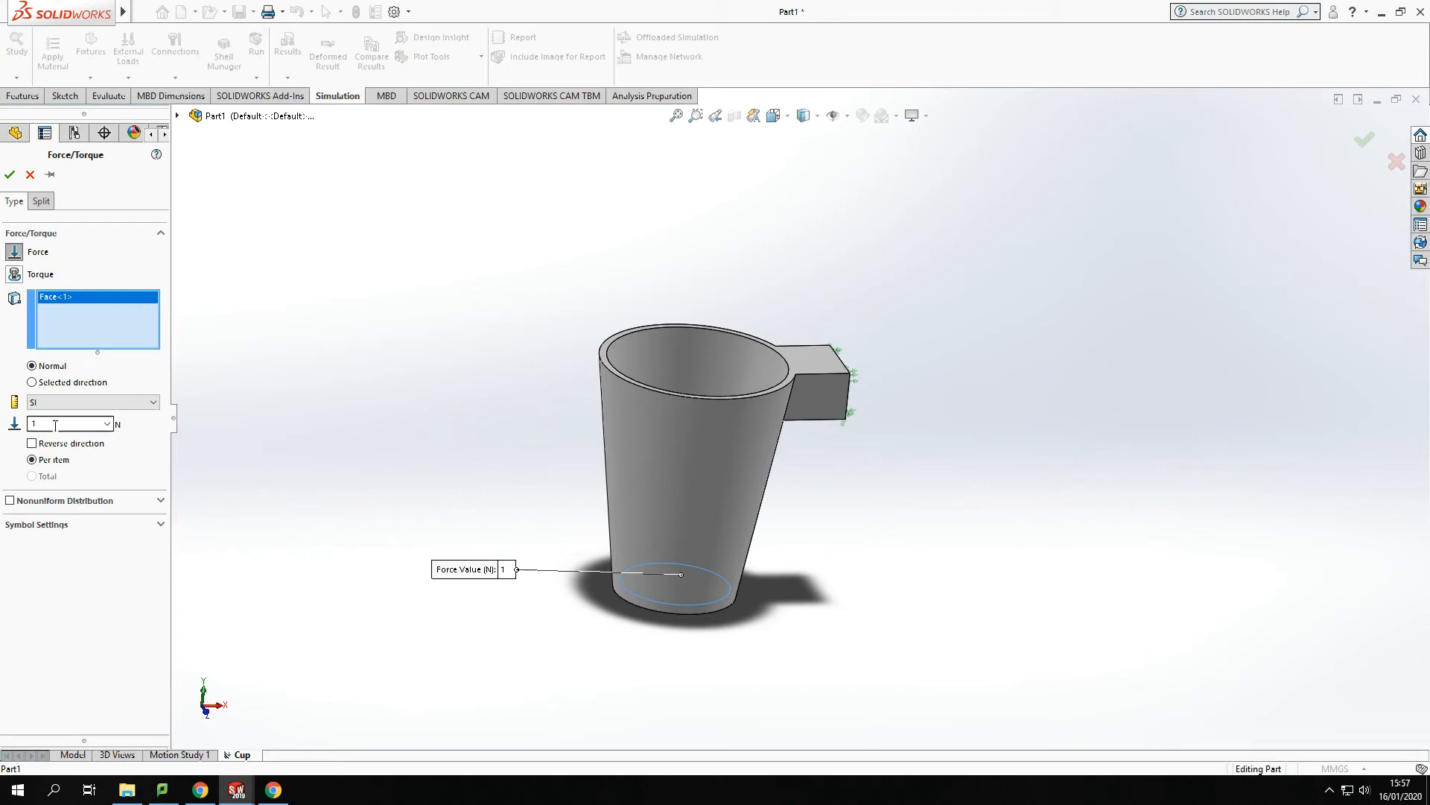
pyautogui.doubleClick(94, 424)
pyautogui.moveTo(421, 354); pyautogui.dragTo(413, 414, button='middle')
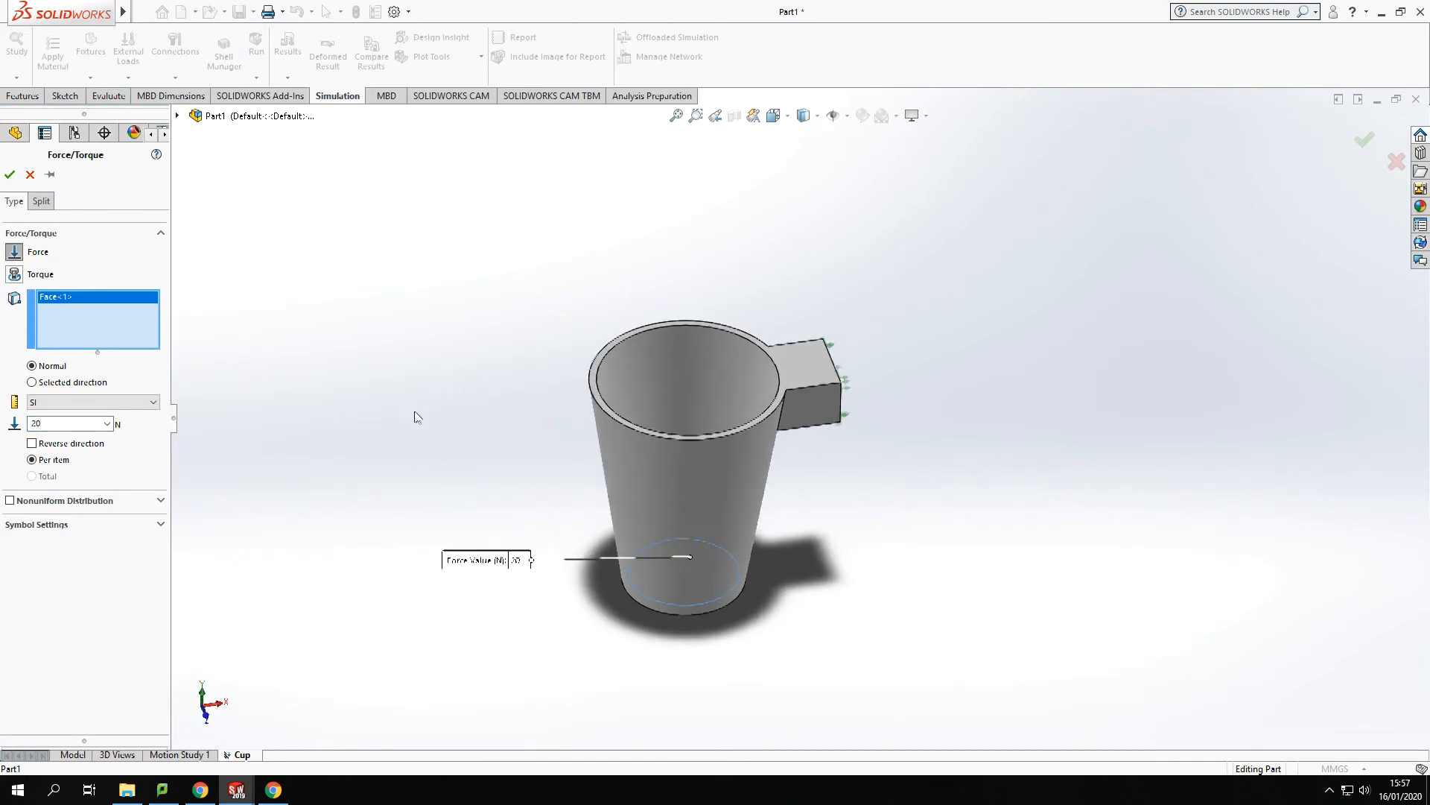
pyautogui.moveTo(1226, 296); pyautogui.dragTo(1038, 297, button='middle')
pyautogui.moveTo(973, 534)
pyautogui.mouseDown(button='middle')
pyautogui.moveTo(872, 498)
pyautogui.moveTo(957, 542)
pyautogui.mouseUp(button='middle')
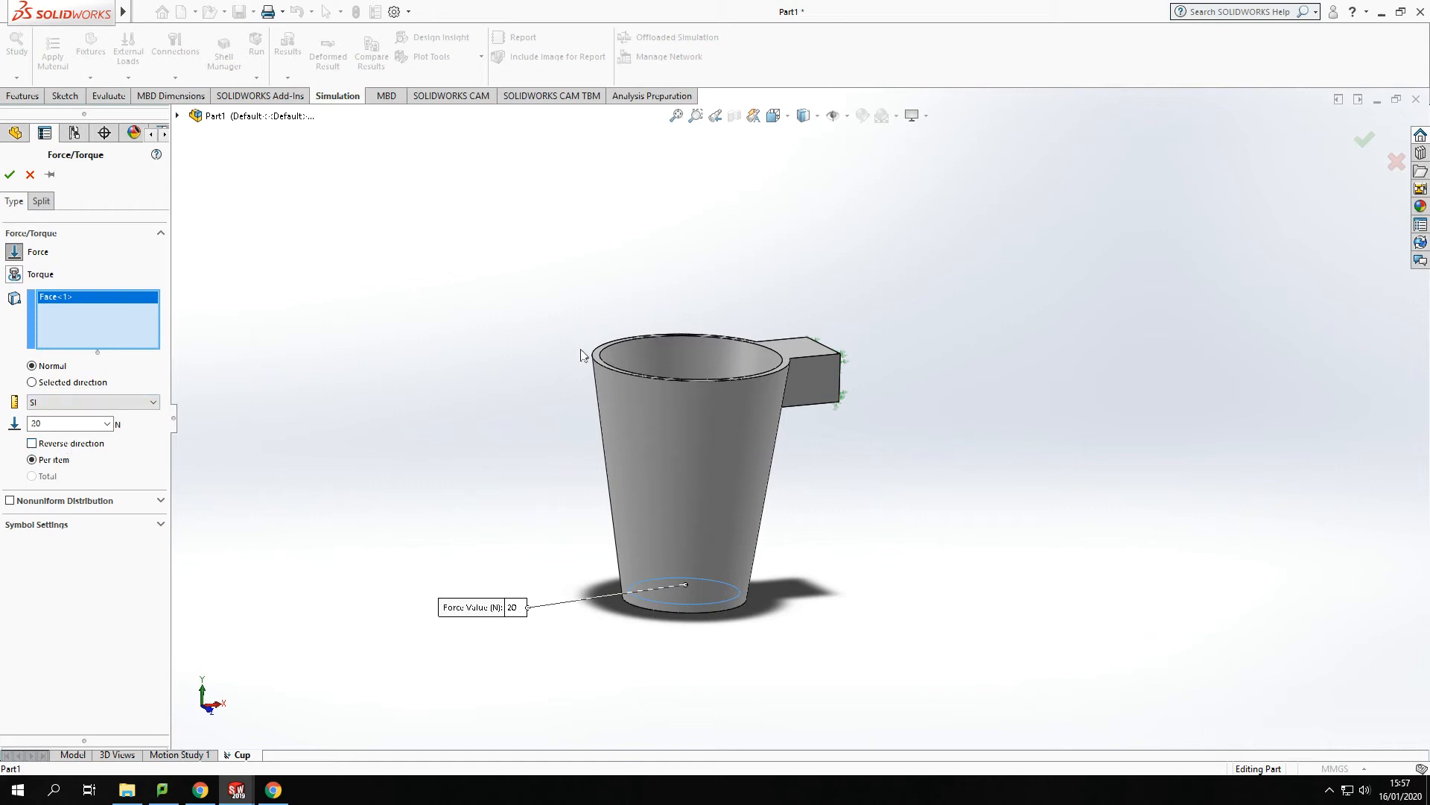
pyautogui.click(10, 175)
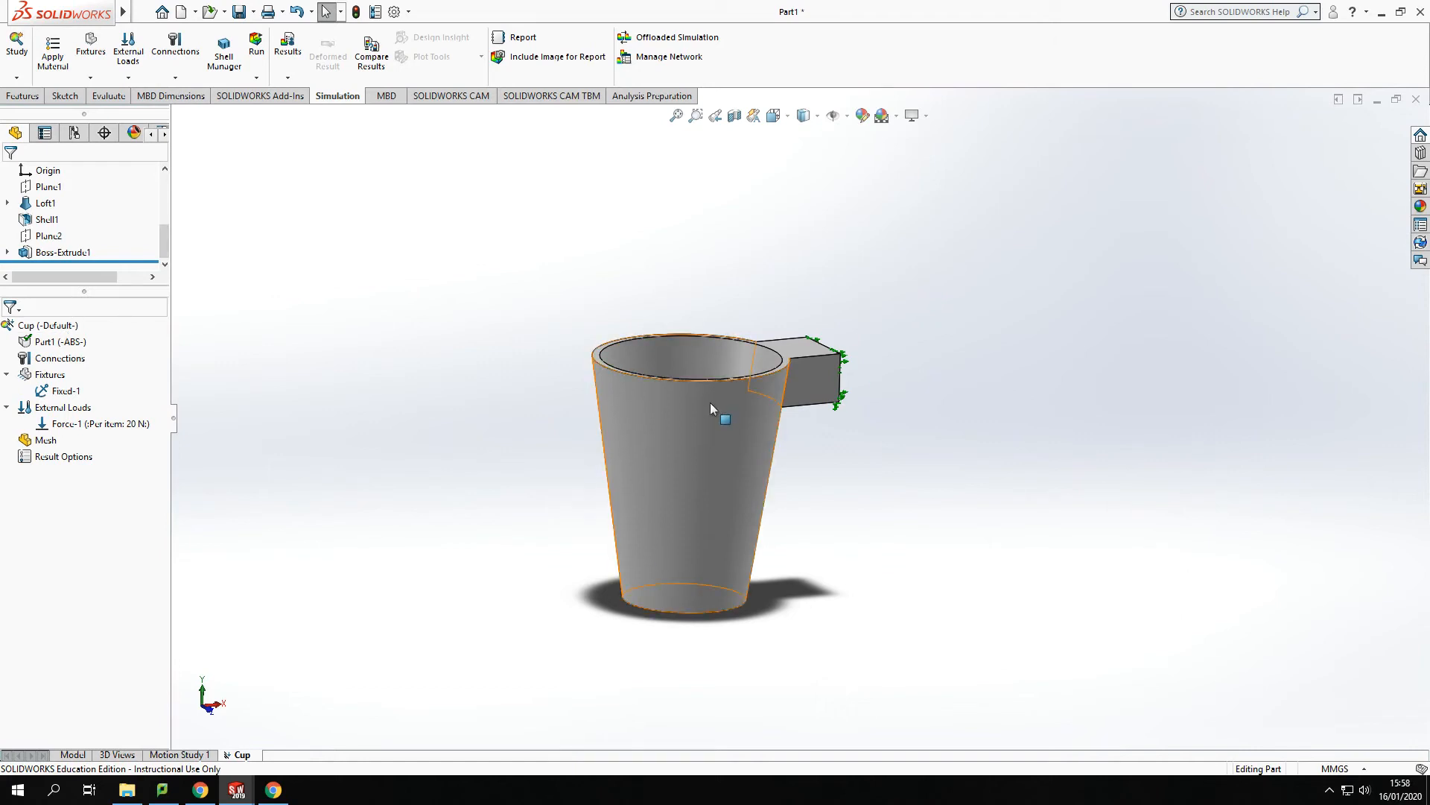
# Mesh the cup with a standard mesh, enabling the mesh parameters and setting a coarser density with an element size of about 6.19 mm
pyautogui.moveTo(530, 519); pyautogui.dragTo(523, 550, button='middle')
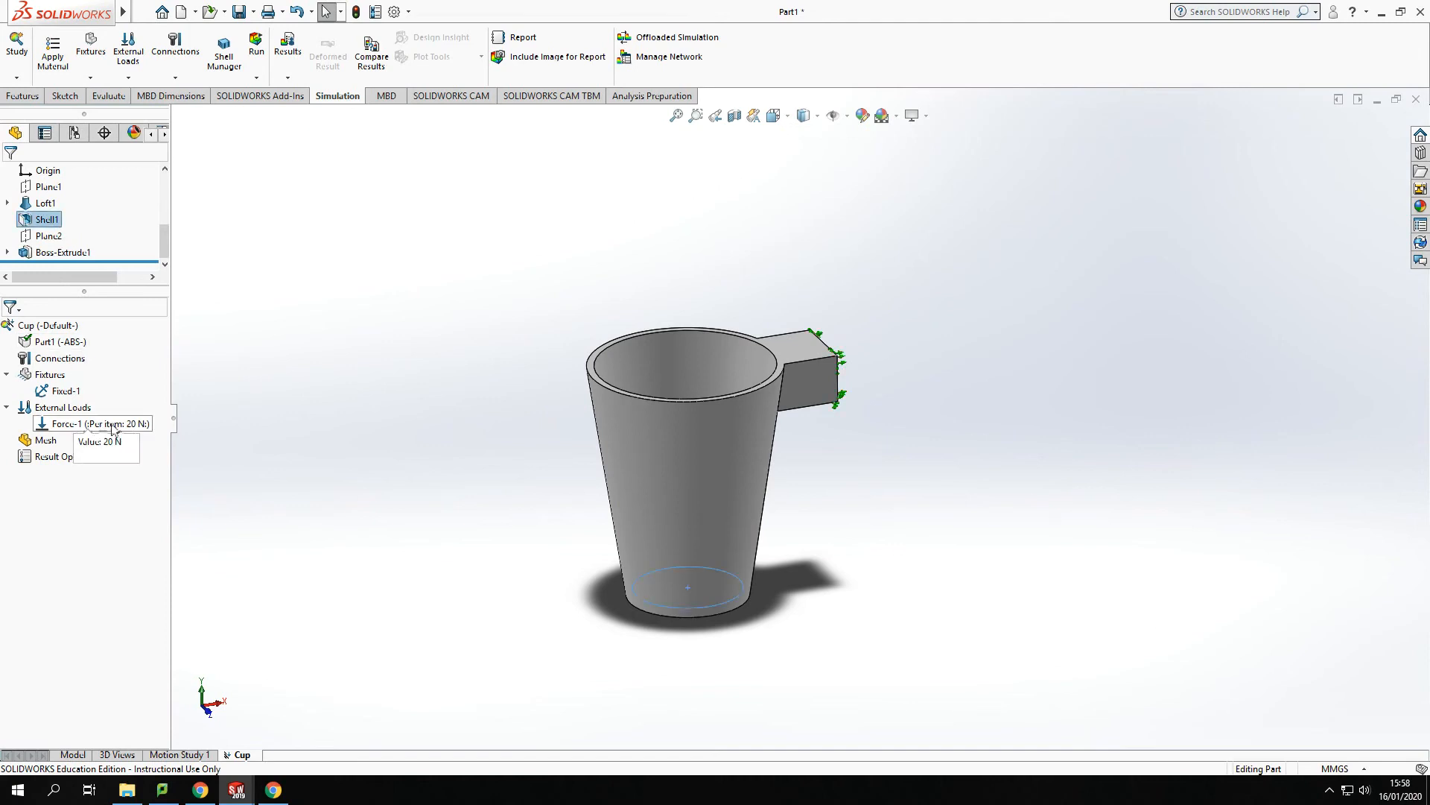
pyautogui.rightClick(52, 445)
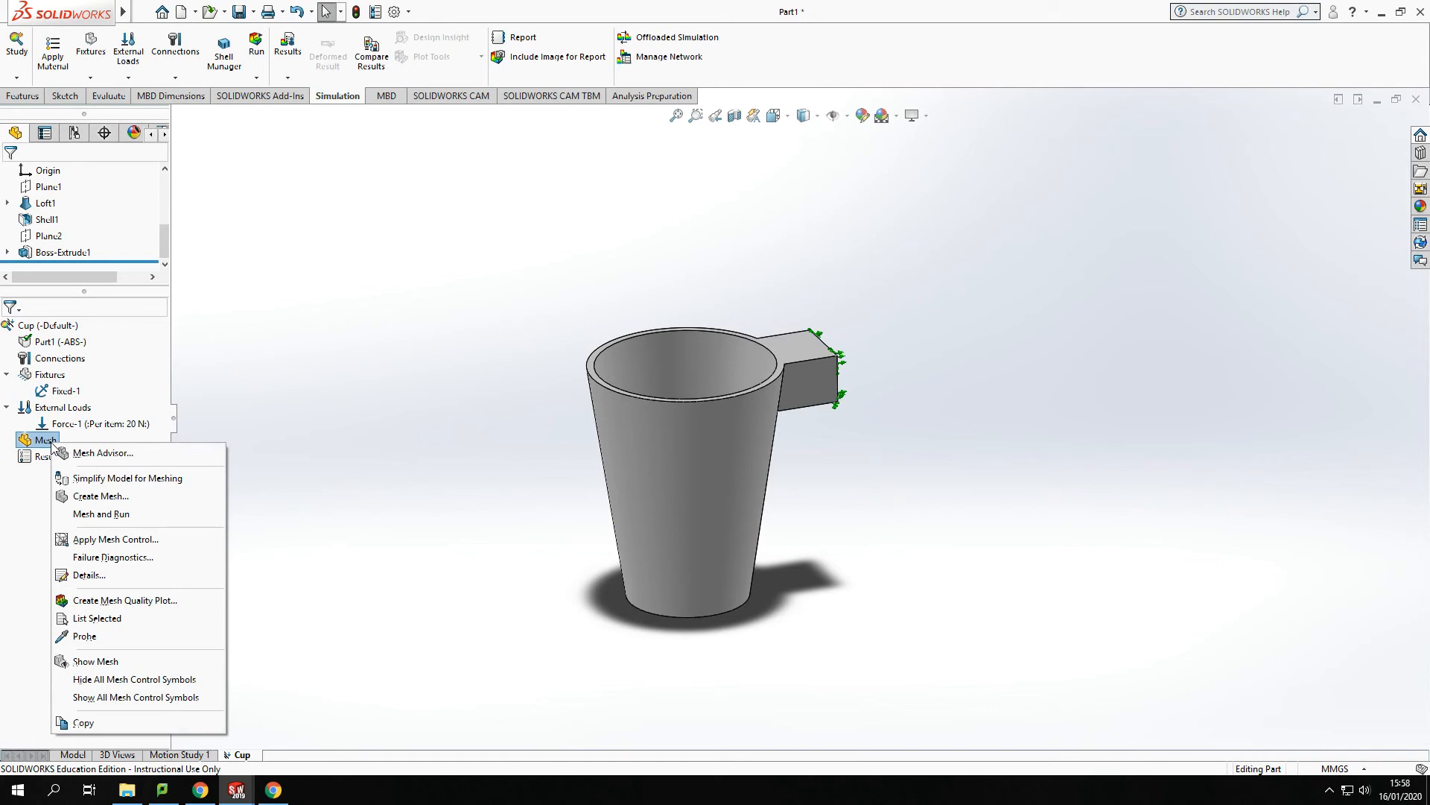
pyautogui.click(90, 499)
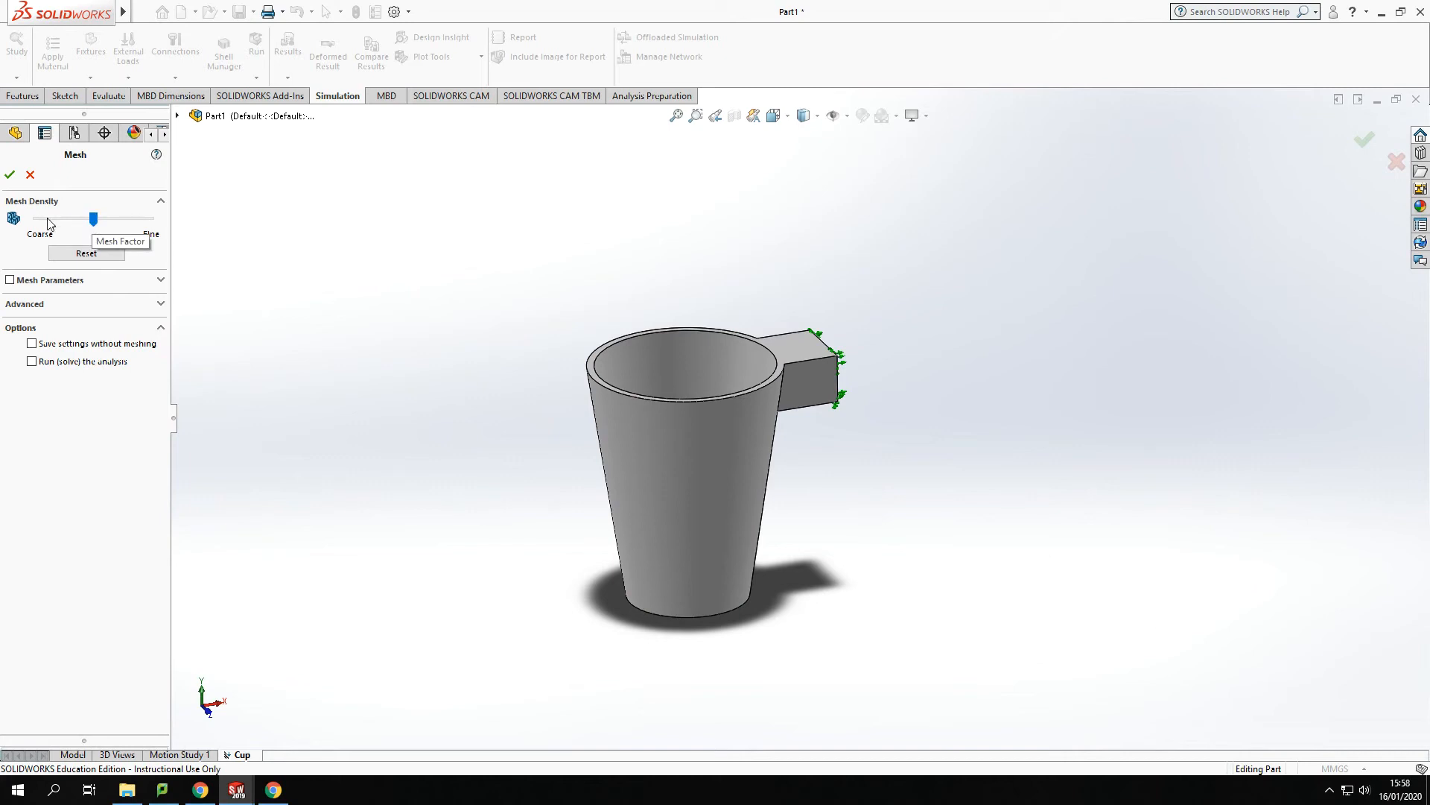
pyautogui.moveTo(93, 219); pyautogui.dragTo(67, 219)
pyautogui.click(161, 282)
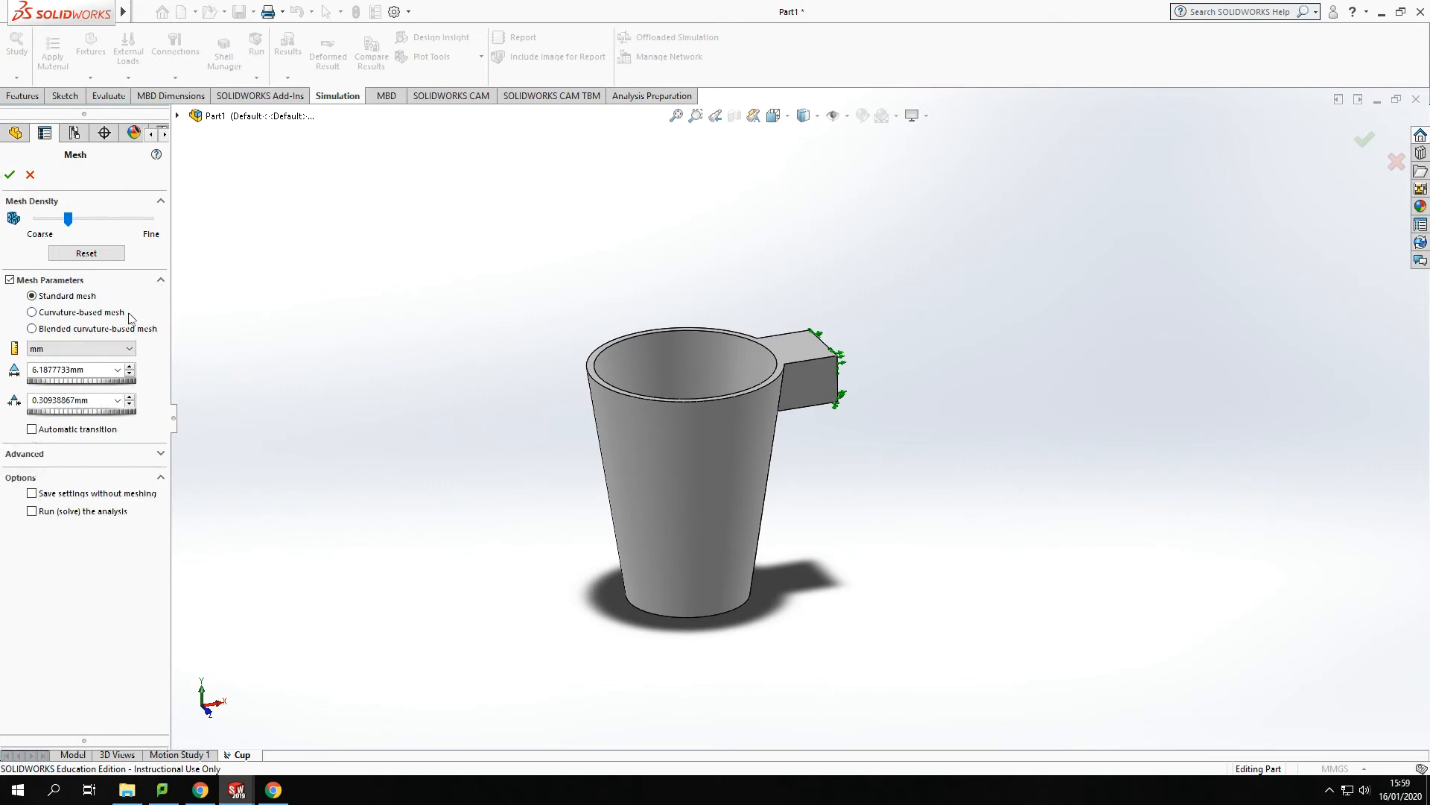
pyautogui.click(161, 281)
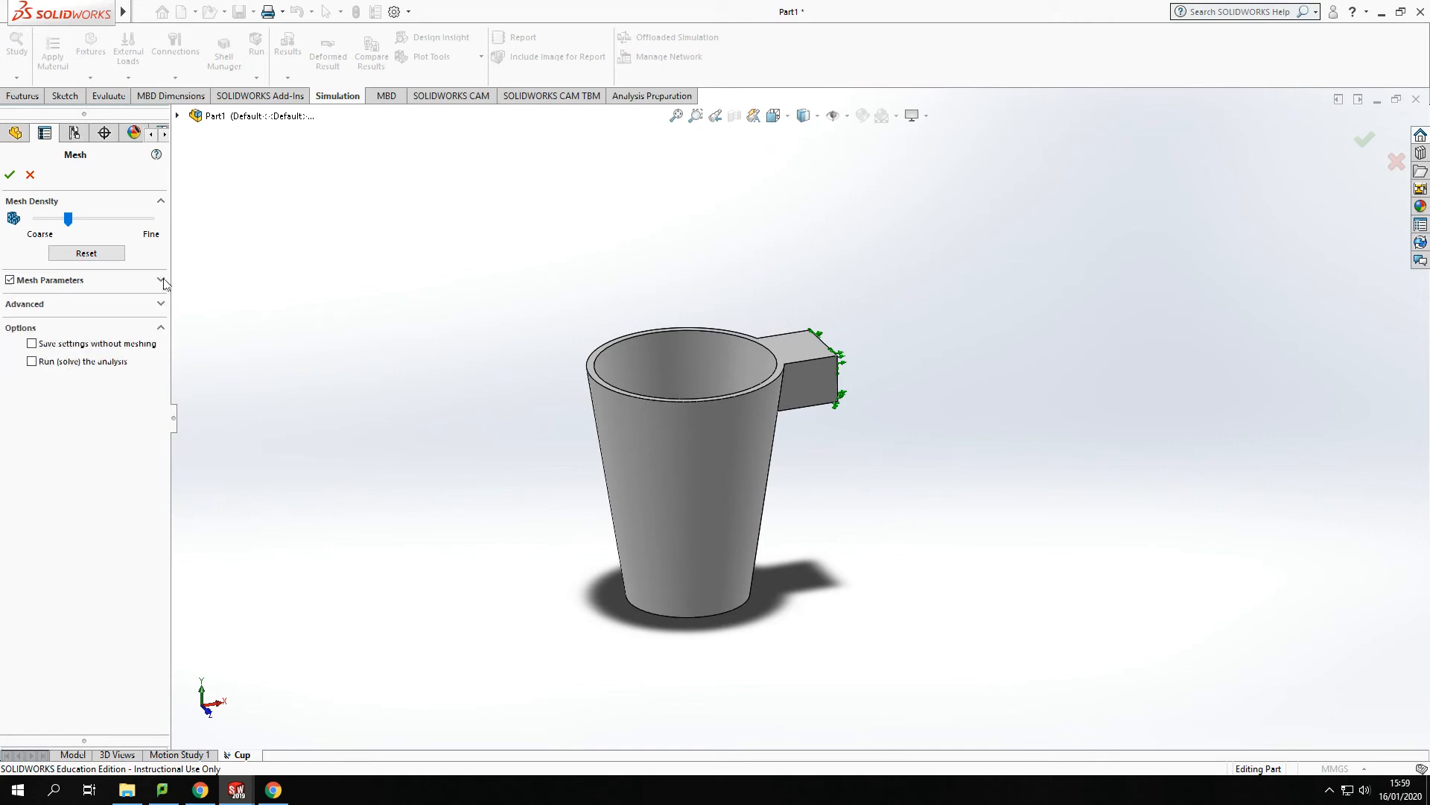
pyautogui.click(10, 175)
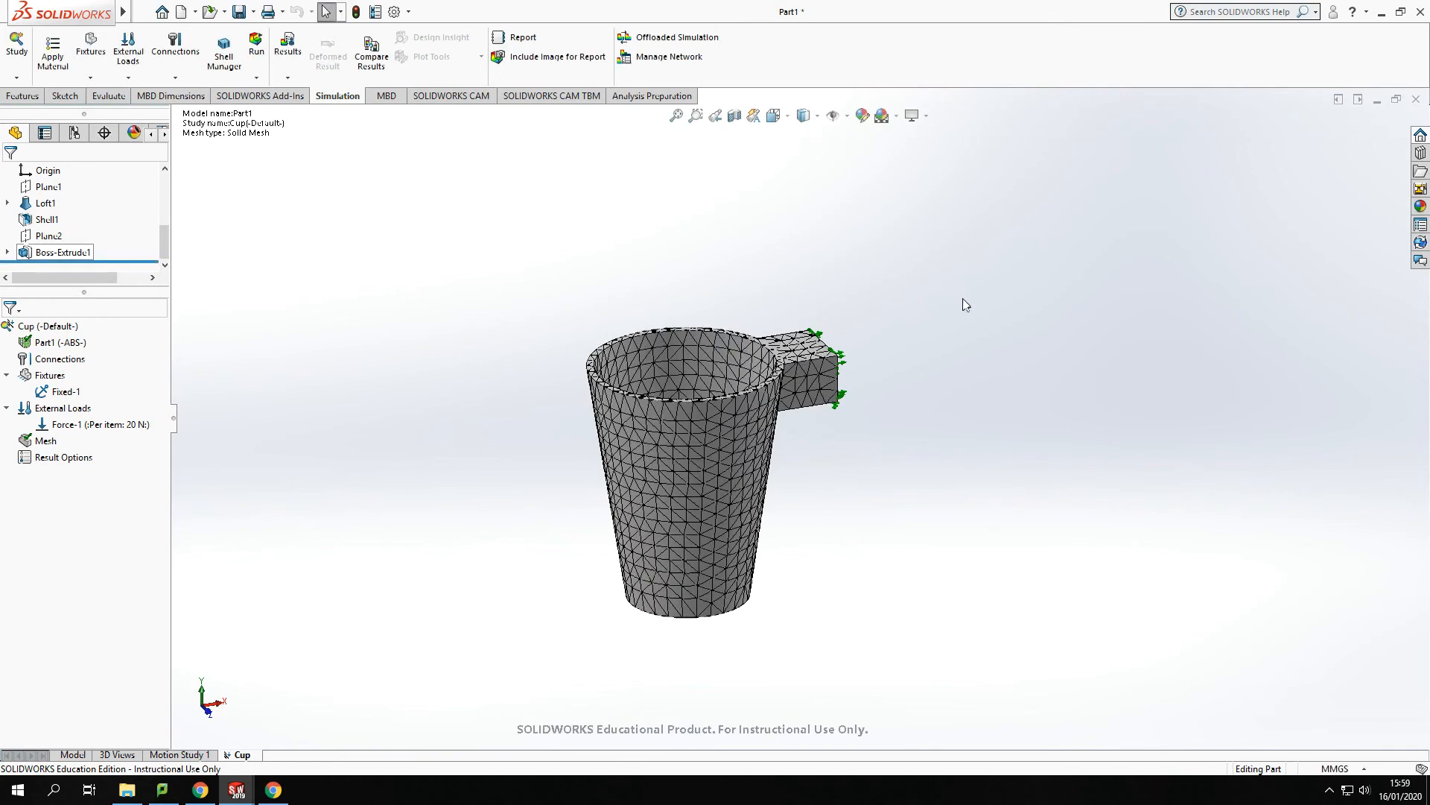
# Examine the generated mesh on the cup's wall, rim and handle from several angles and distances
pyautogui.scroll(-3, 713, 492)
pyautogui.scroll(-5, 716, 502)
pyautogui.moveTo(717, 506); pyautogui.dragTo(696, 402, button='middle')
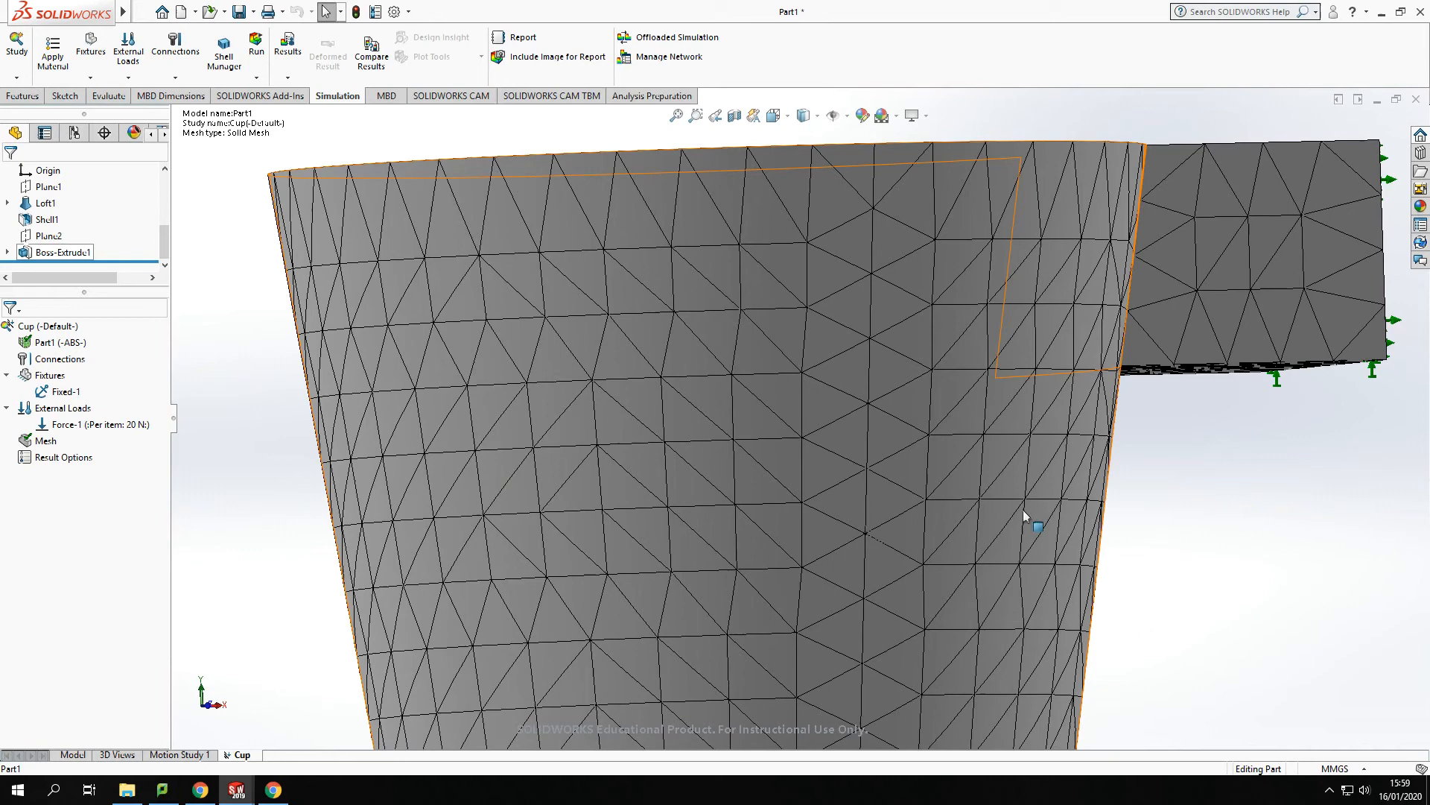
pyautogui.moveTo(720, 522); pyautogui.dragTo(688, 530, button='middle')
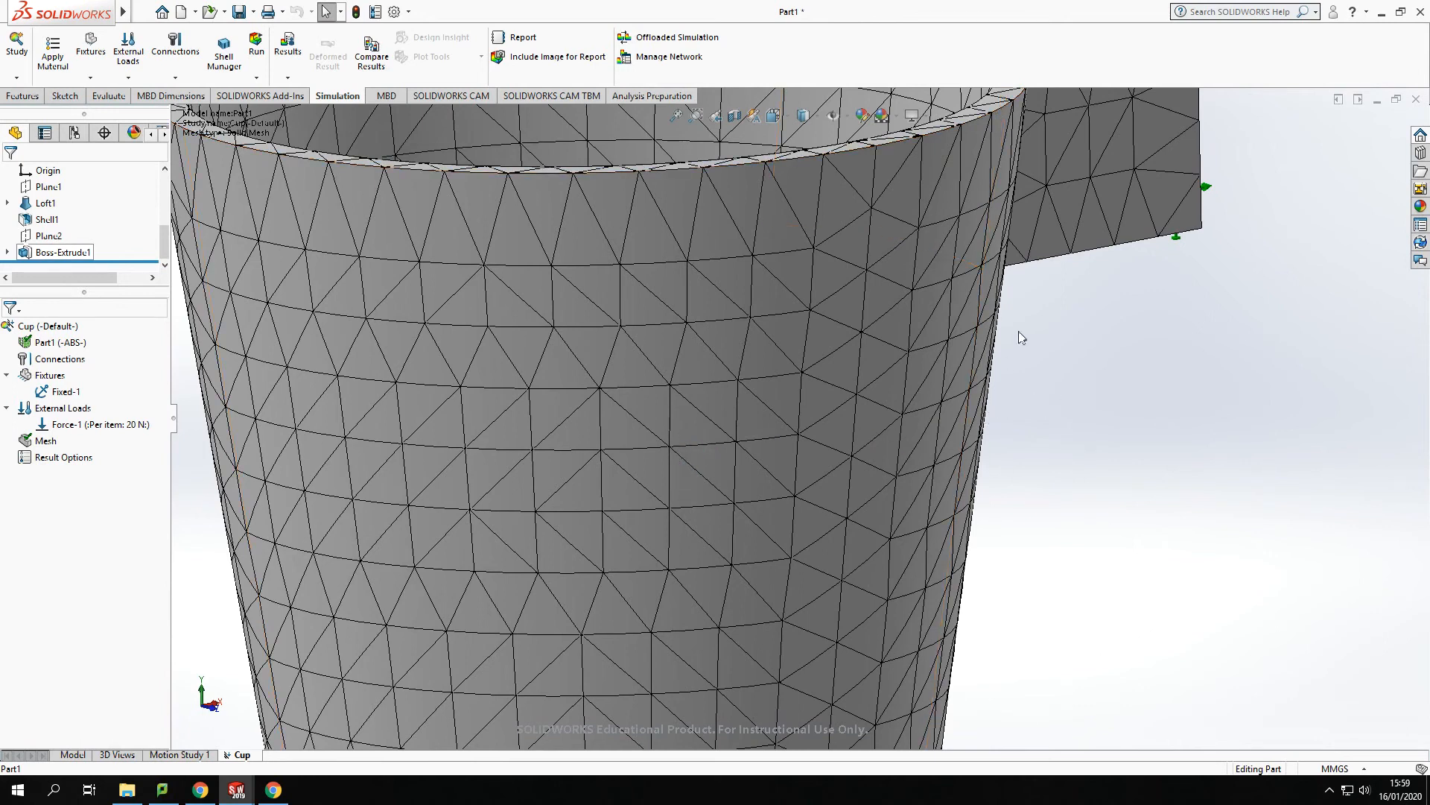
pyautogui.scroll(3, 1111, 353)
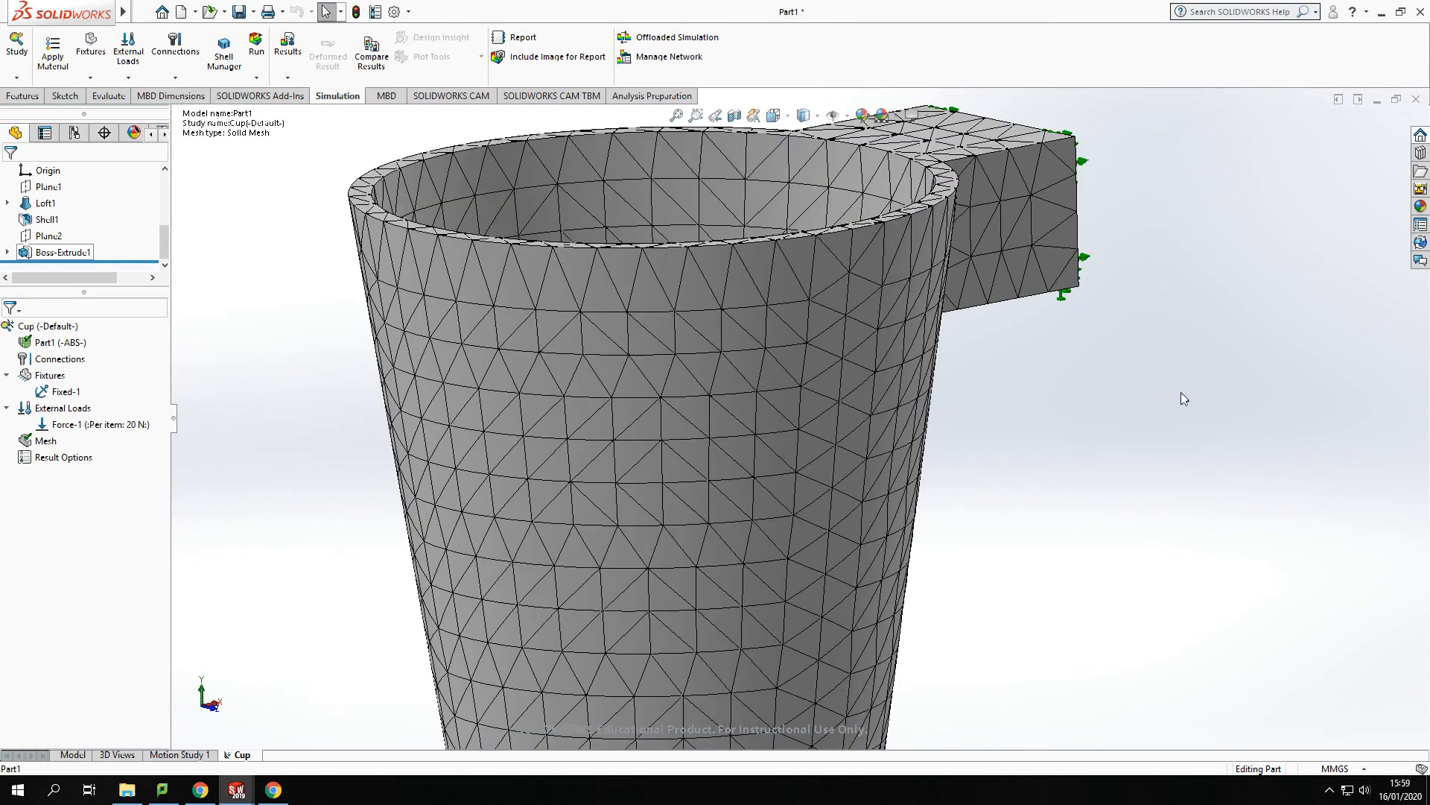
pyautogui.moveTo(1066, 454); pyautogui.dragTo(1028, 409, button='middle')
pyautogui.moveTo(1140, 406); pyautogui.dragTo(1129, 465, button='middle')
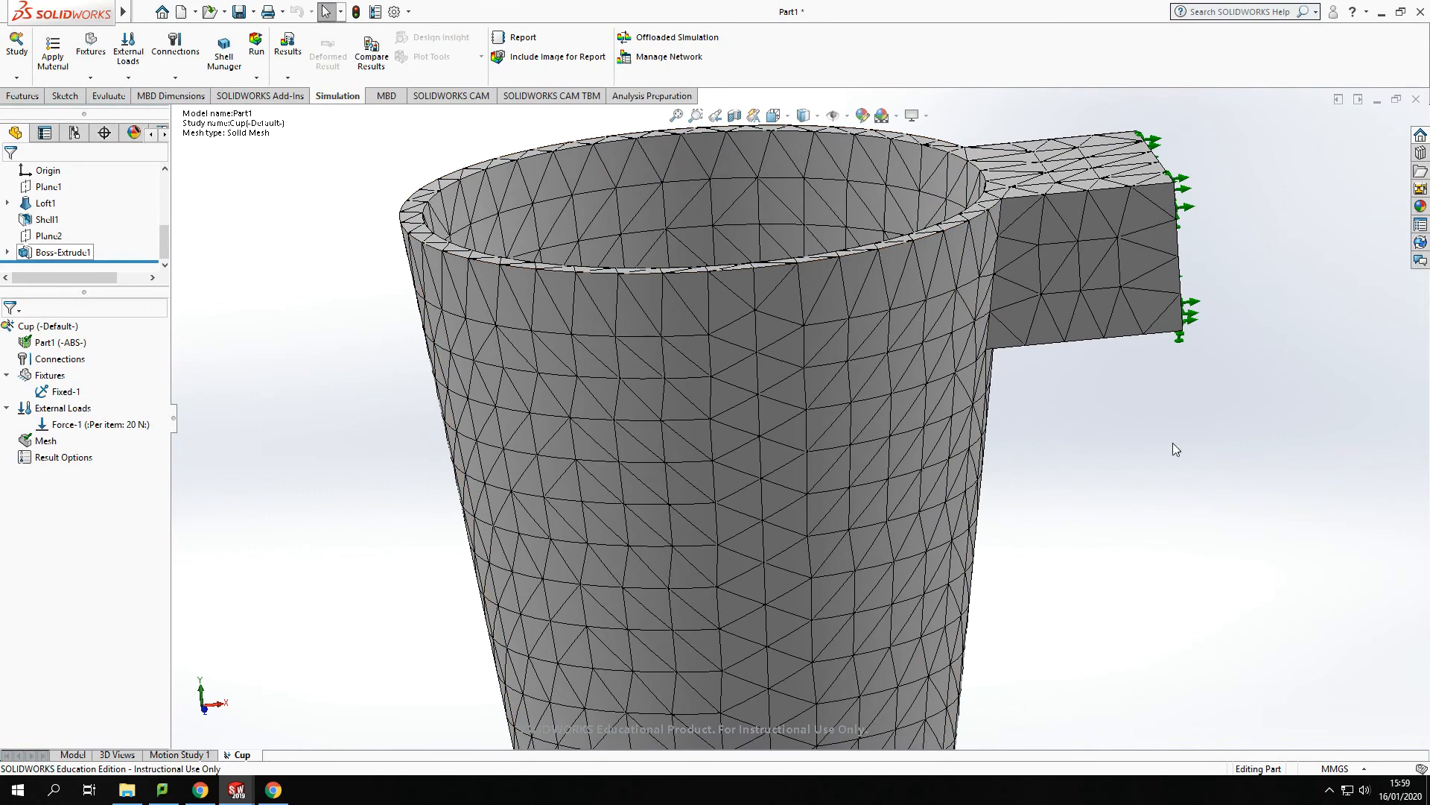
pyautogui.moveTo(1133, 463)
pyautogui.mouseDown(button='middle')
pyautogui.moveTo(1058, 365)
pyautogui.moveTo(1098, 415)
pyautogui.moveTo(1108, 485)
pyautogui.moveTo(1140, 487)
pyautogui.mouseUp(button='middle')
pyautogui.scroll(-2, 1102, 373)
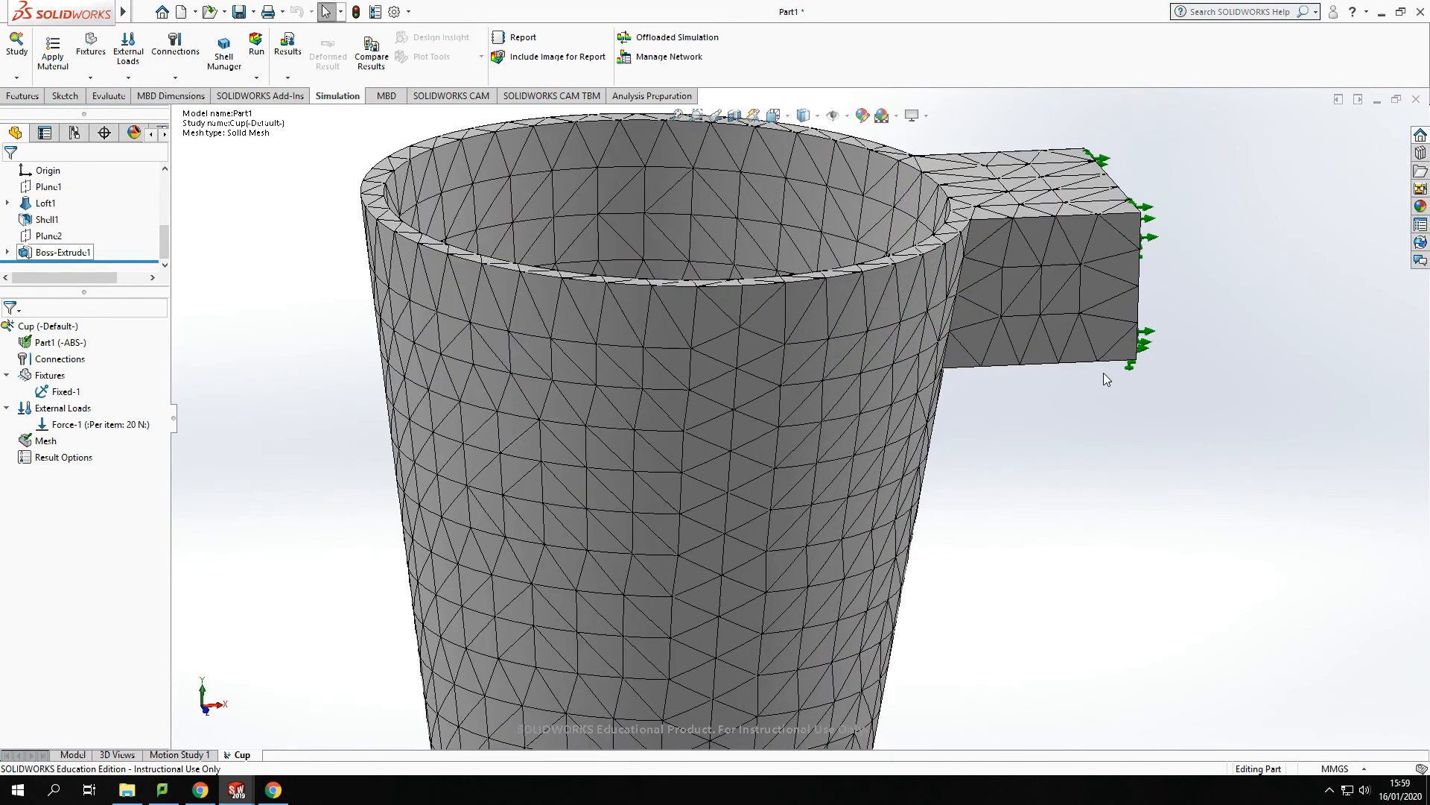
pyautogui.scroll(3, 440, 311)
pyautogui.moveTo(435, 366); pyautogui.dragTo(708, 544, button='middle')
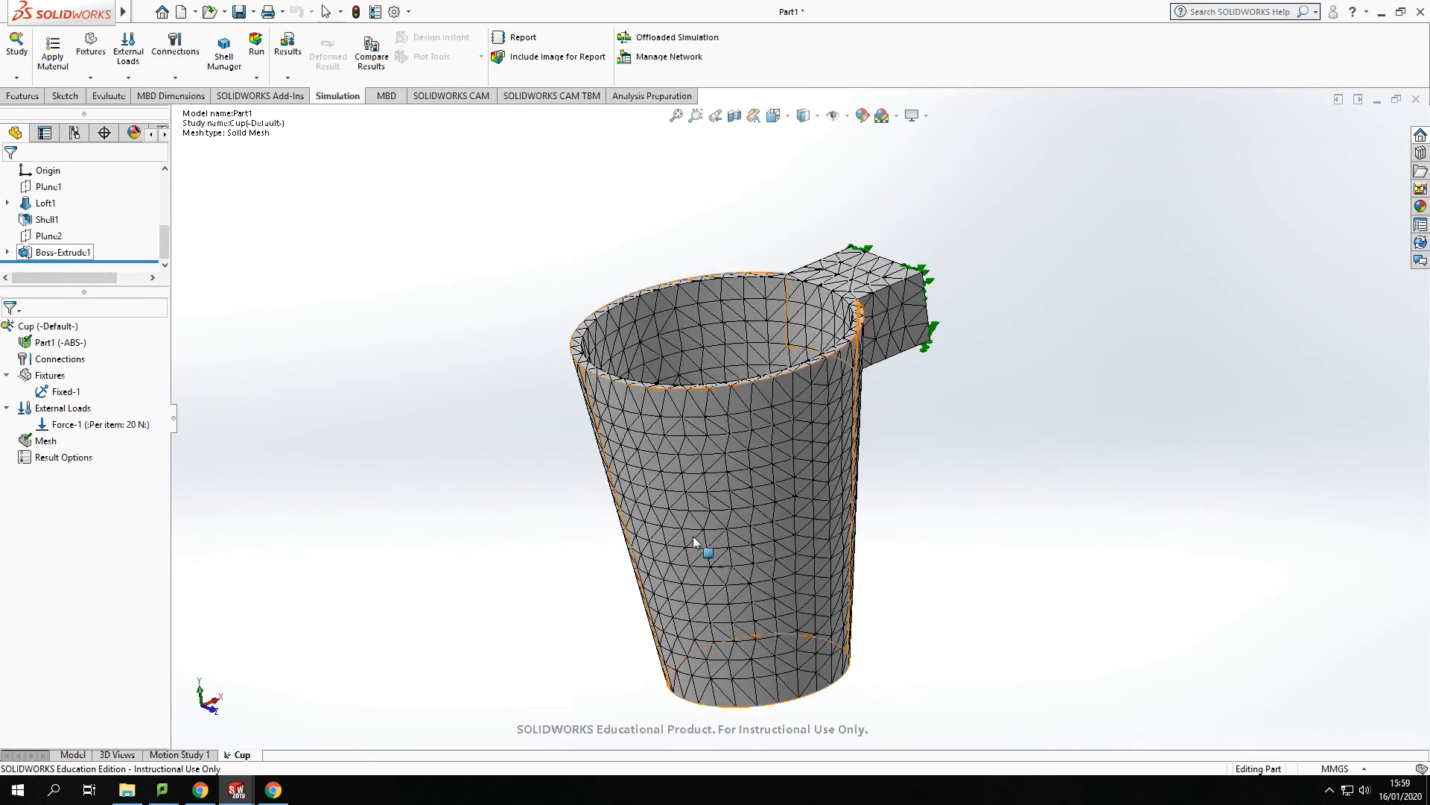
pyautogui.moveTo(978, 524); pyautogui.dragTo(919, 501, button='middle')
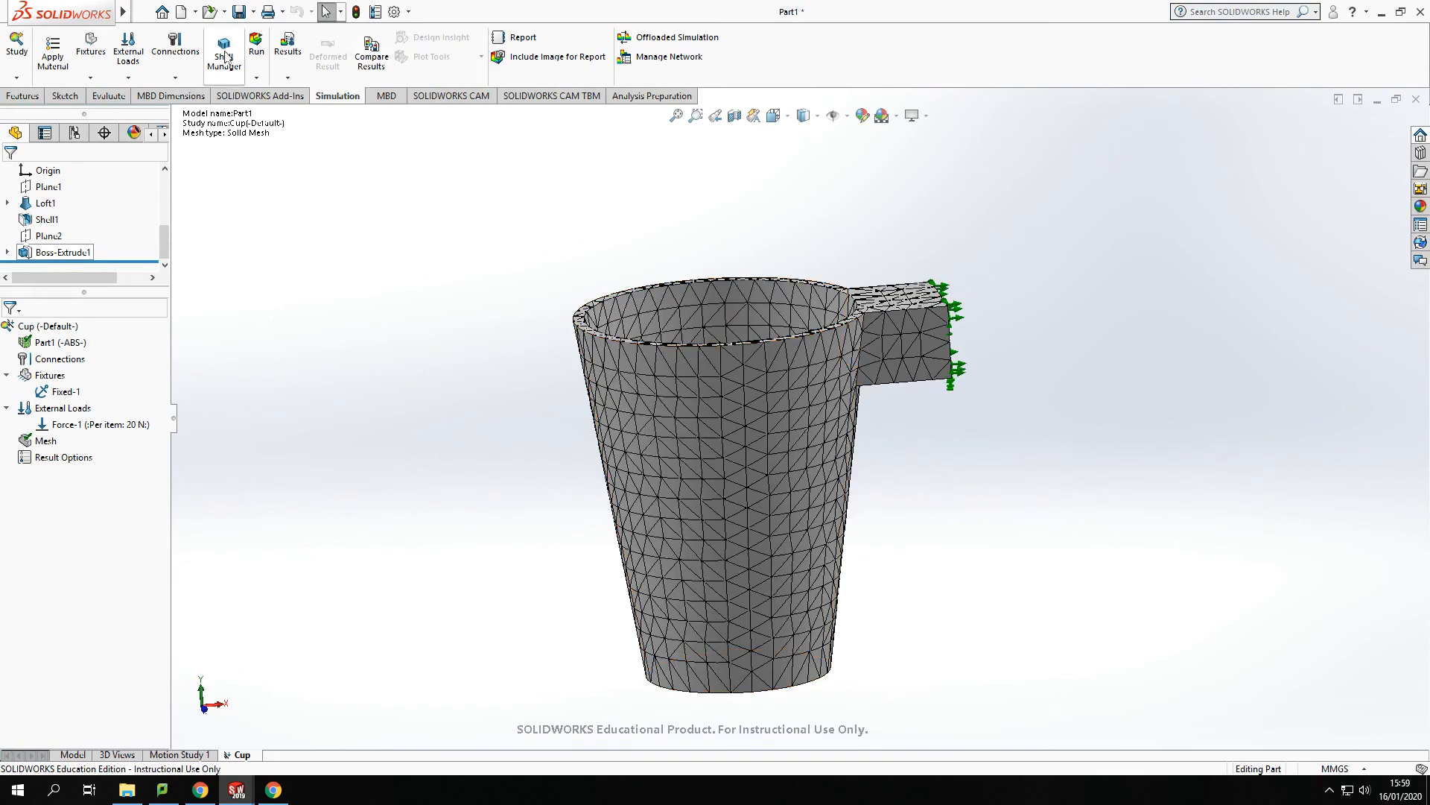
# Run the Cup static study and inspect the von Mises stress plot around the joint between handle and cup wall
pyautogui.click(256, 46)
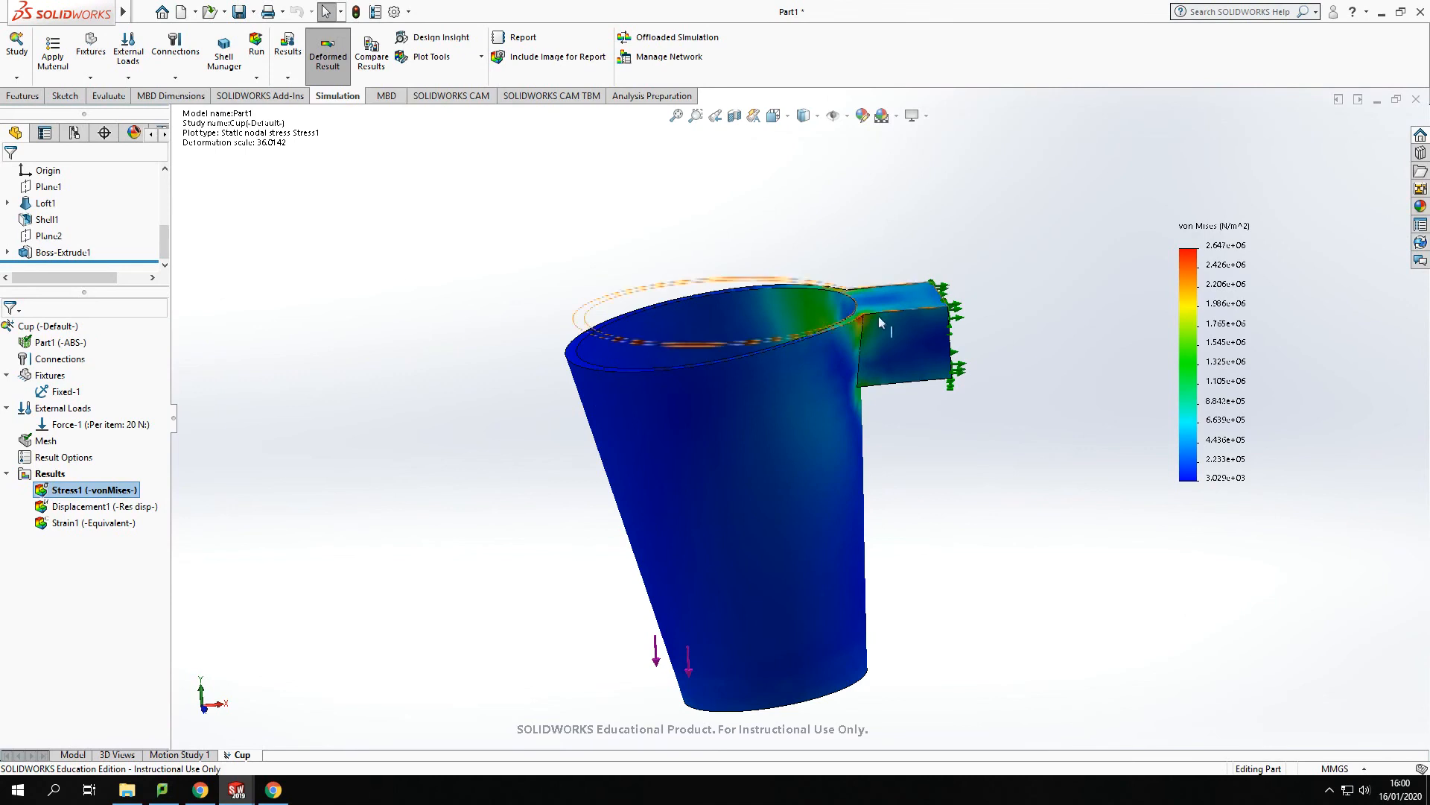
pyautogui.scroll(-5, 872, 393)
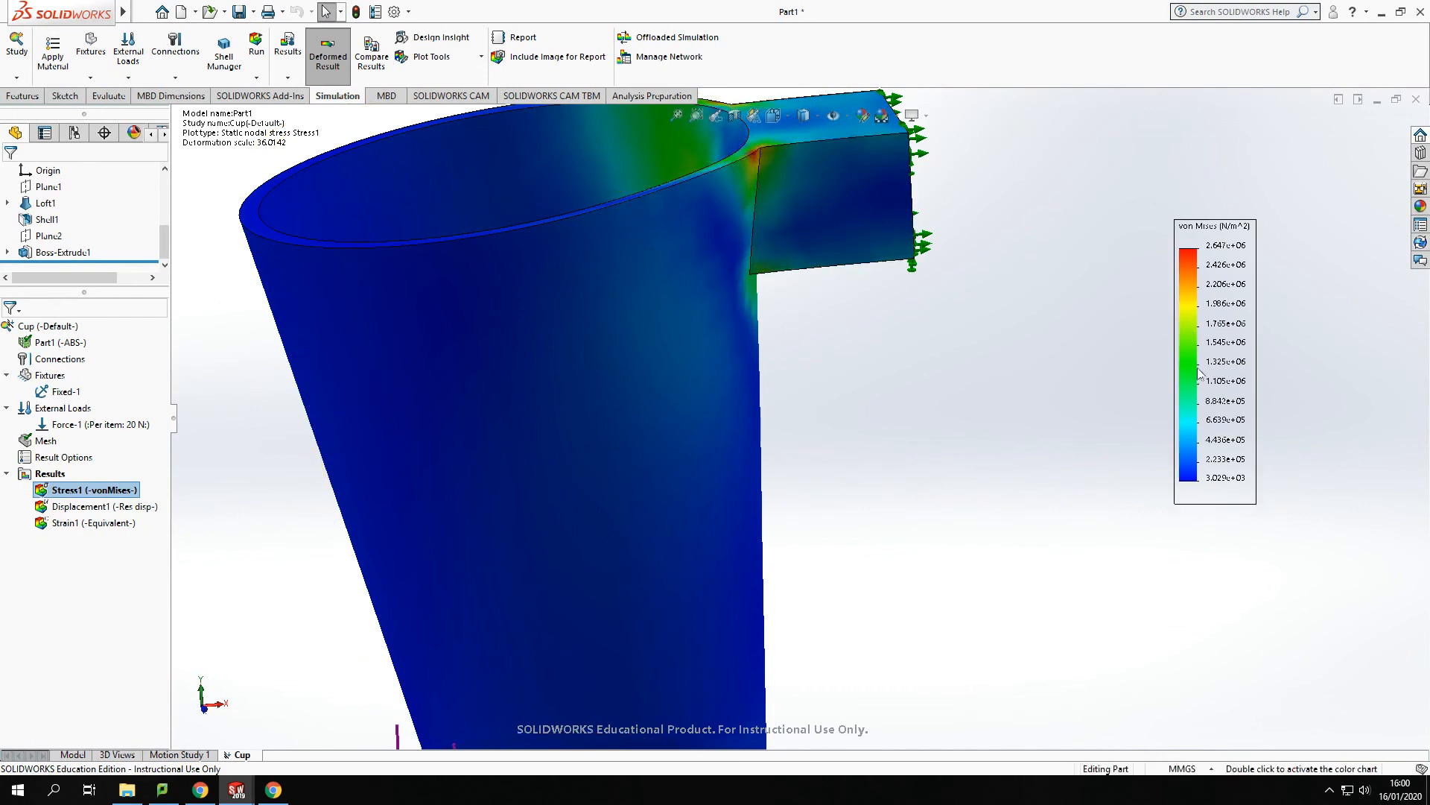
pyautogui.scroll(1, 971, 399)
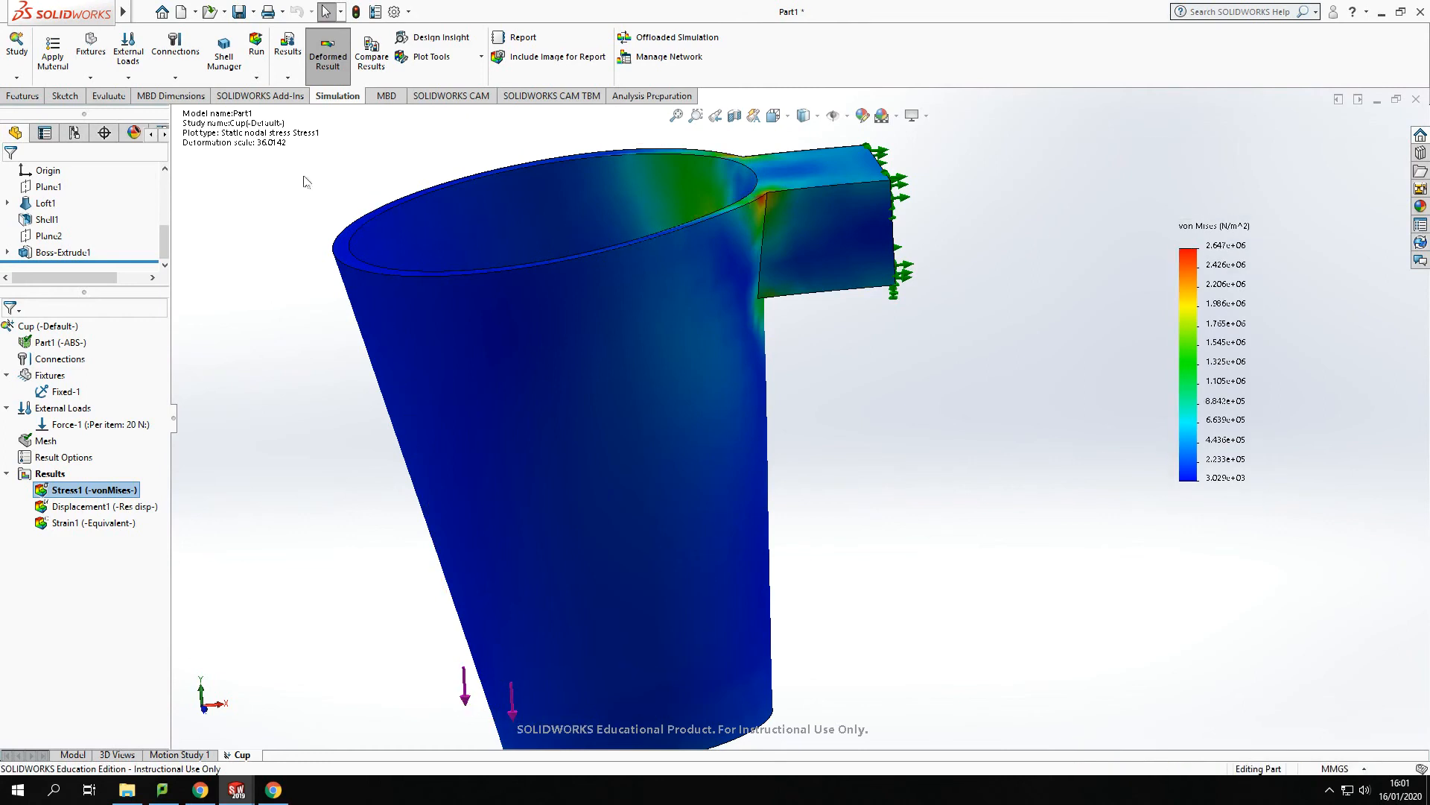
# Look up the strength properties of the ABS material for comparison with the von Mises stresses, leaving the material unchanged
pyautogui.click(54, 64)
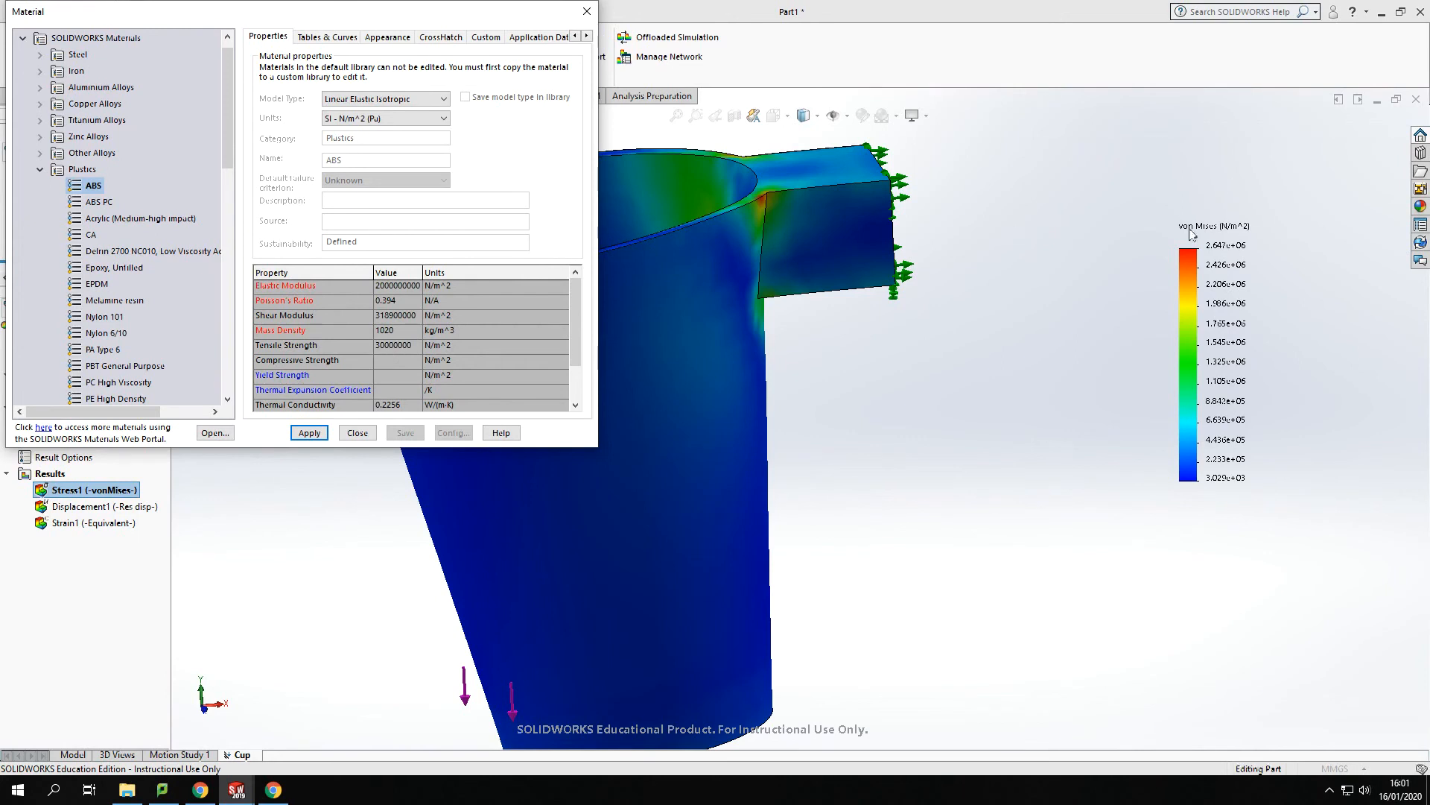
pyautogui.click(587, 11)
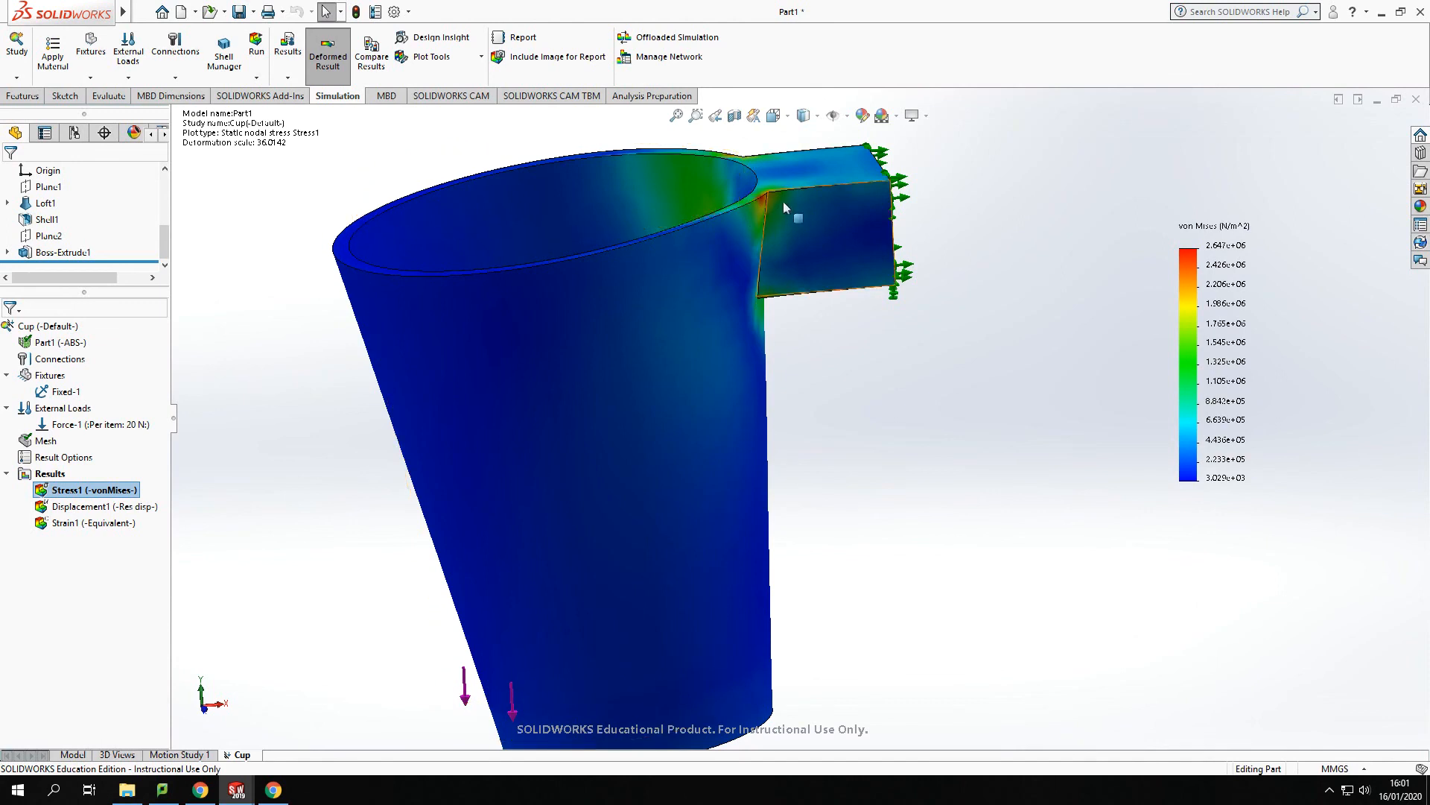
# Show the resultant displacement plot and examine the deformation of the whole cup from its base to the handle
pyautogui.doubleClick(70, 510)
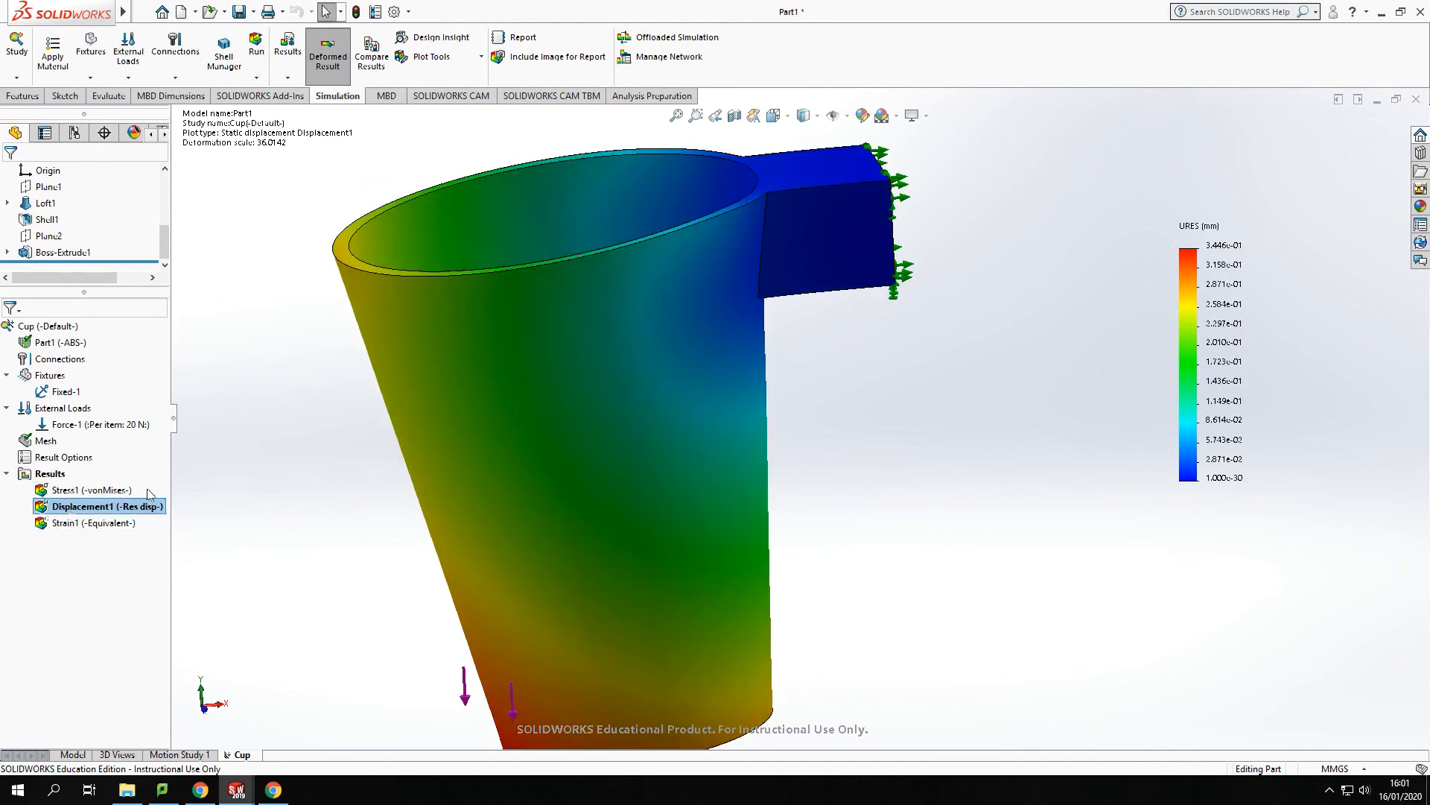
pyautogui.scroll(3, 901, 512)
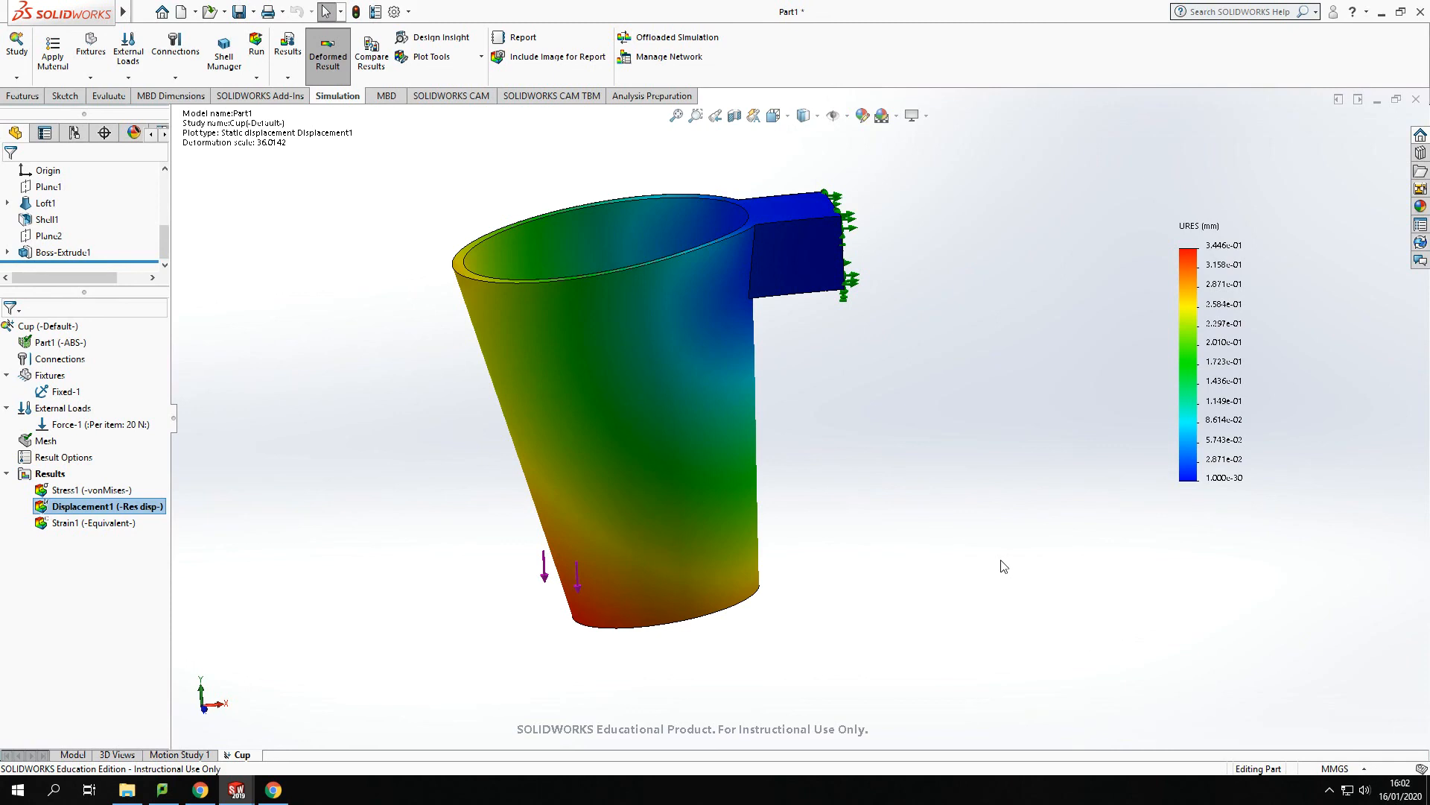
pyautogui.moveTo(939, 562); pyautogui.dragTo(954, 555, button='middle')
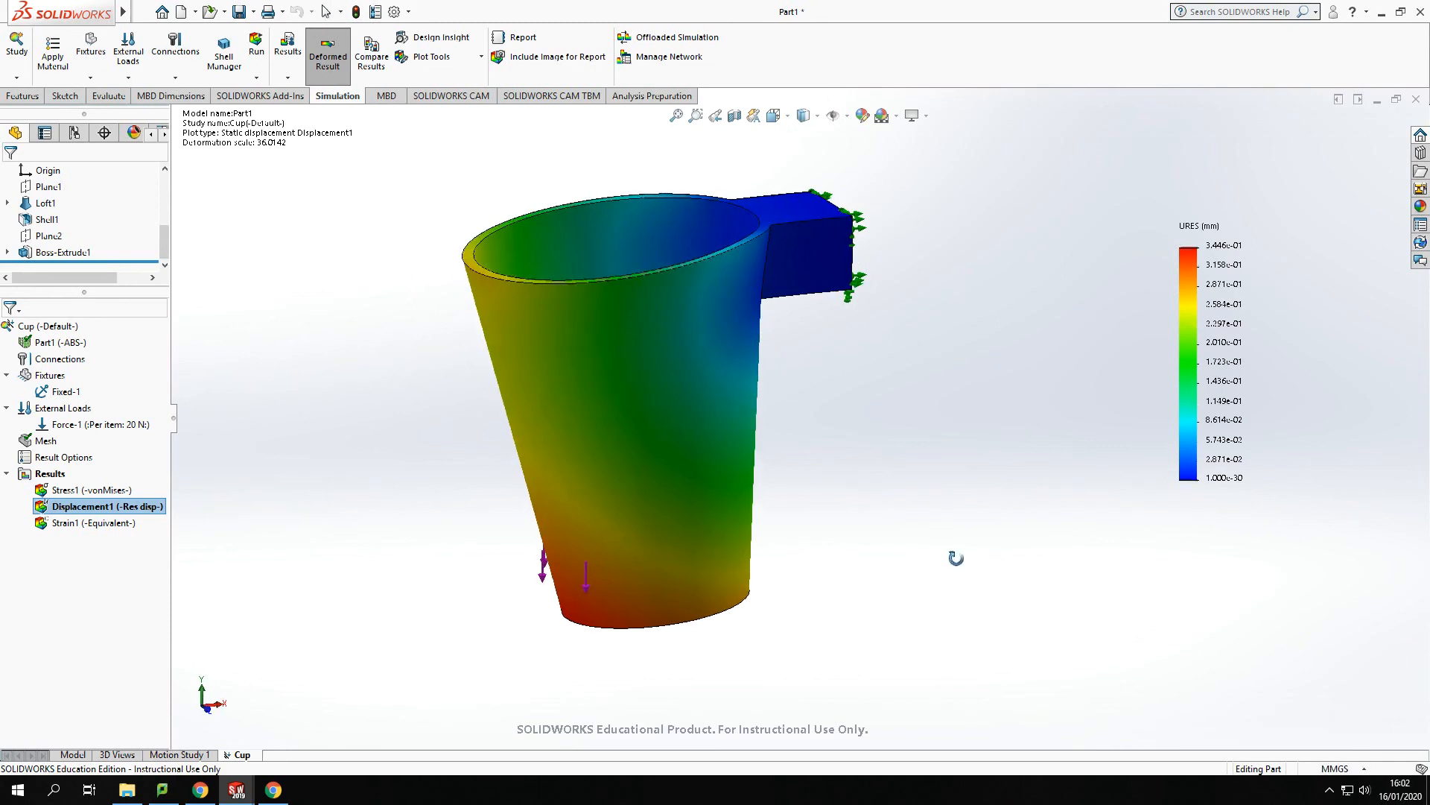